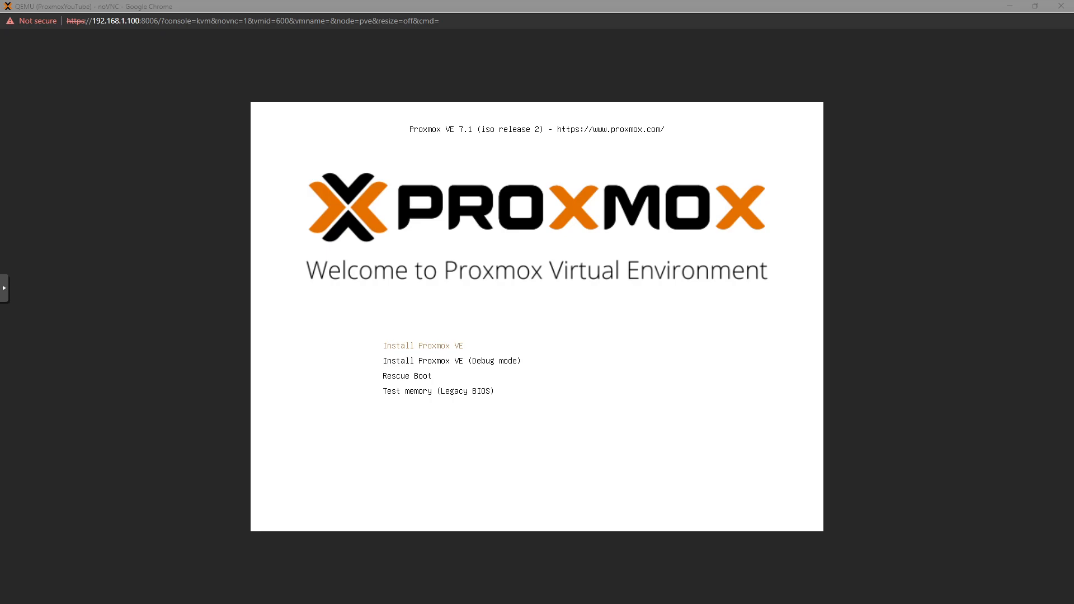
Choose 'Install Proxmox VE' in the VM console's boot menu to launch the installer
left_click(673, 449)
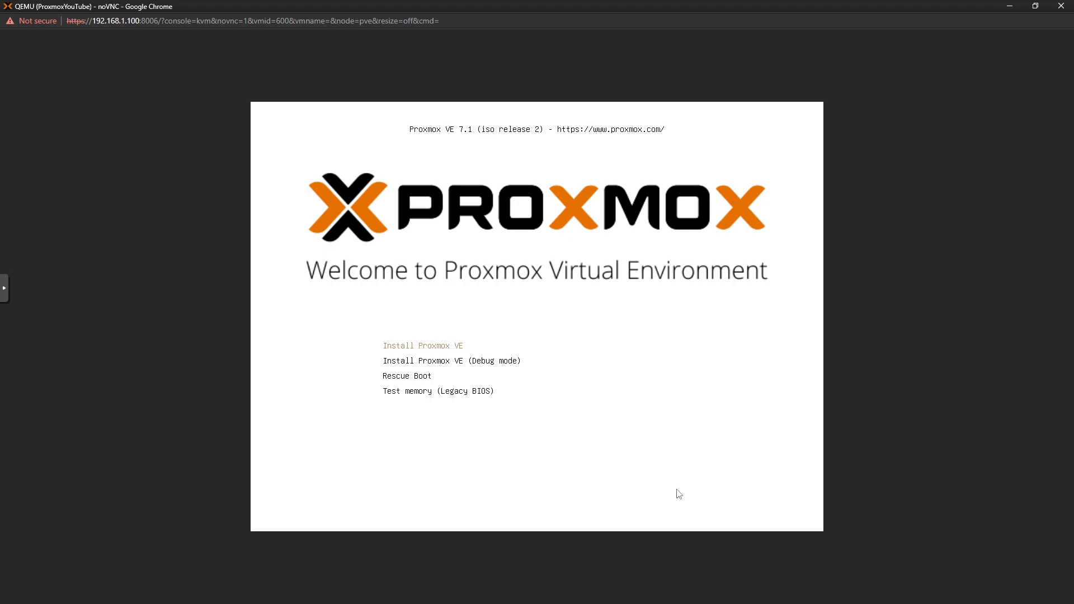
key("Return")
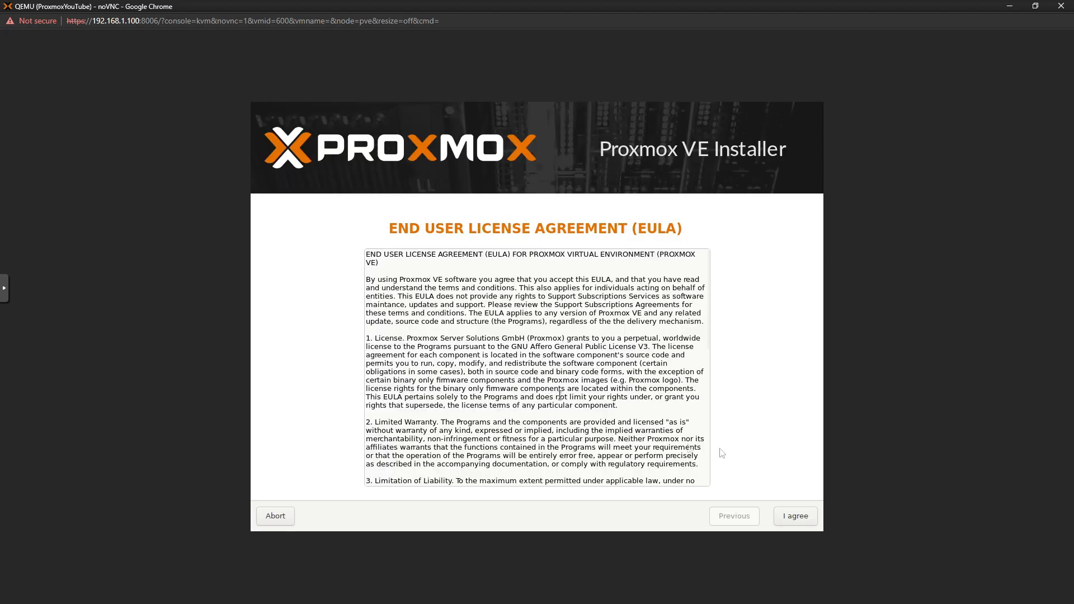
Accept the EULA and keep /dev/sda (32GiB, QEMU HARDDISK) as the target disk, leaving its options unchanged
scroll(690, 449, "down", 6)
left_click(803, 518)
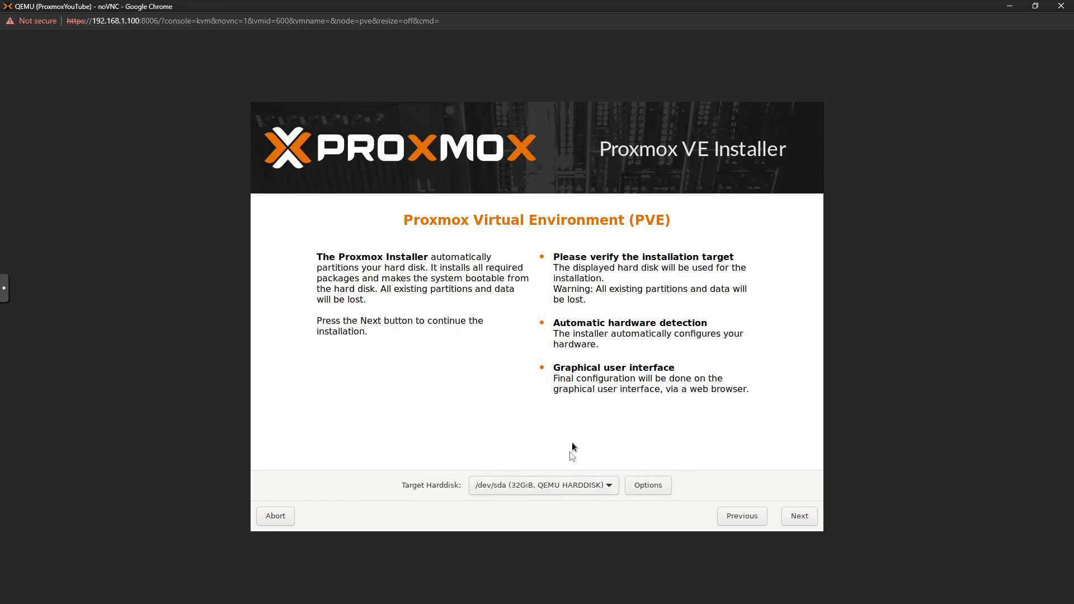
left_click(576, 487)
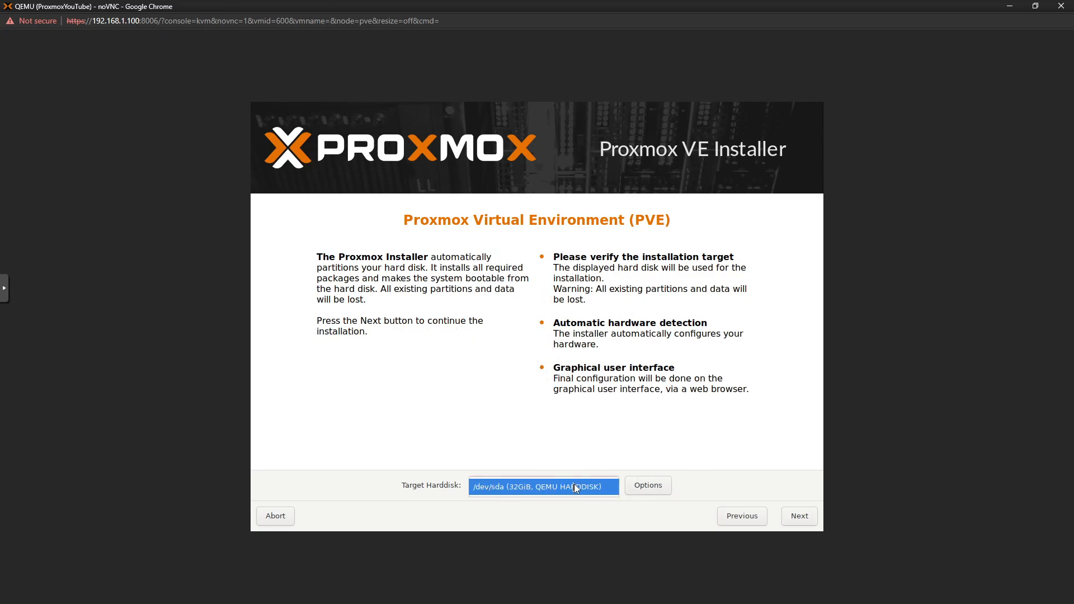
left_click(529, 489)
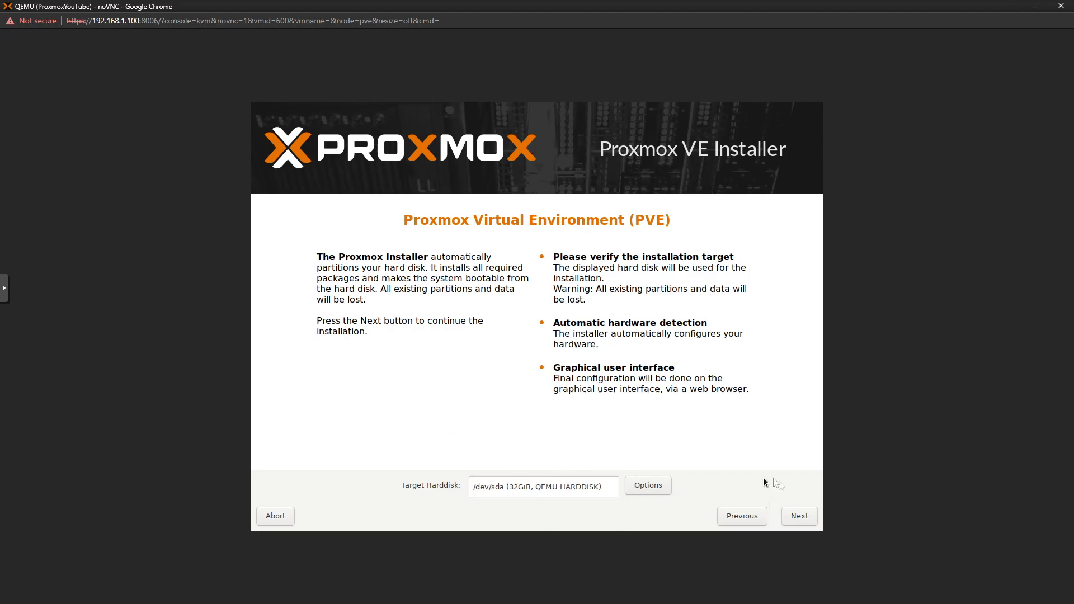
left_click(647, 485)
left_click(610, 219)
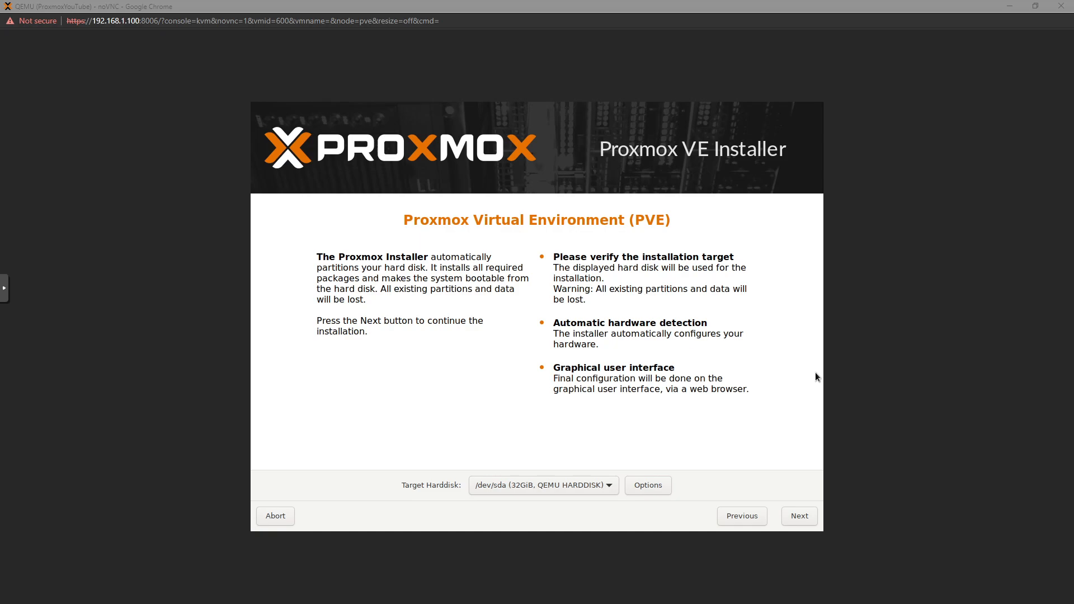
left_click(754, 422)
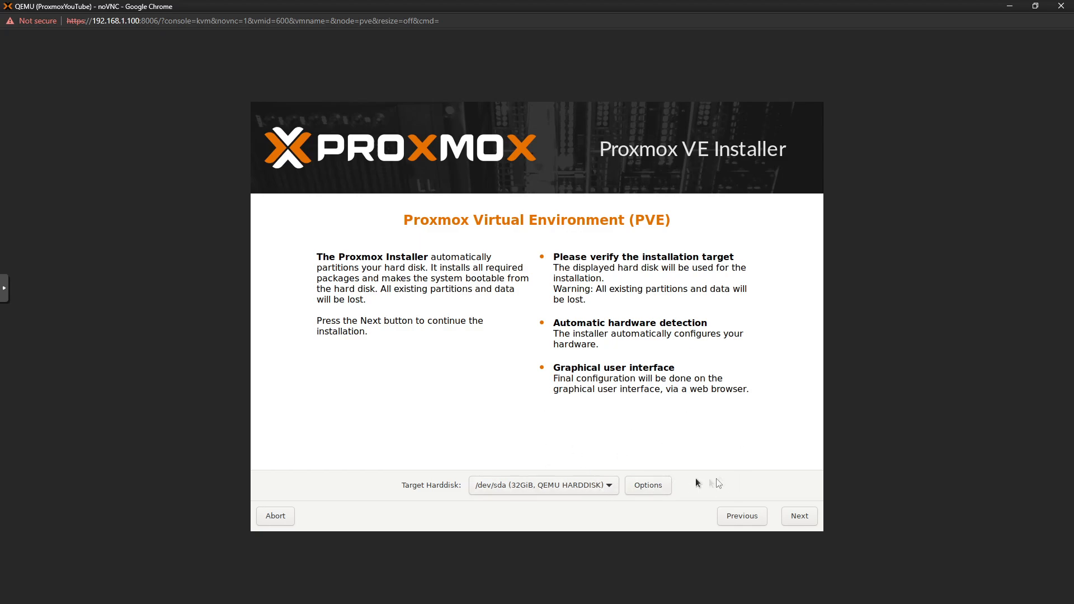
Change the target disk's filesystem from ext4 to xfs, confirm, and advance to Location and Time Zone
left_click(648, 485)
left_click(552, 239)
left_click(552, 239)
left_click(552, 237)
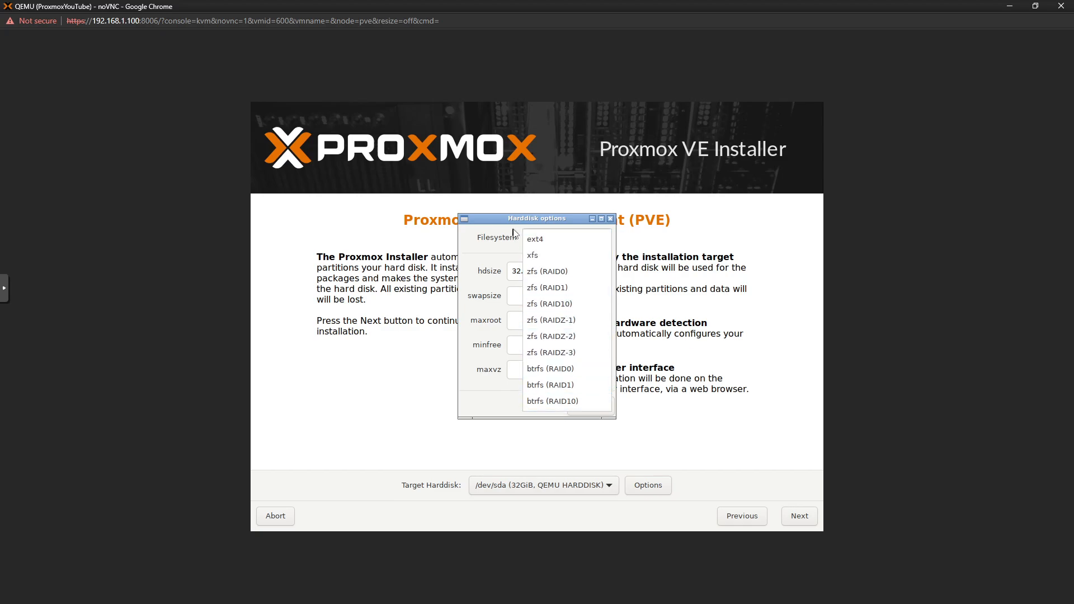
left_click(492, 243)
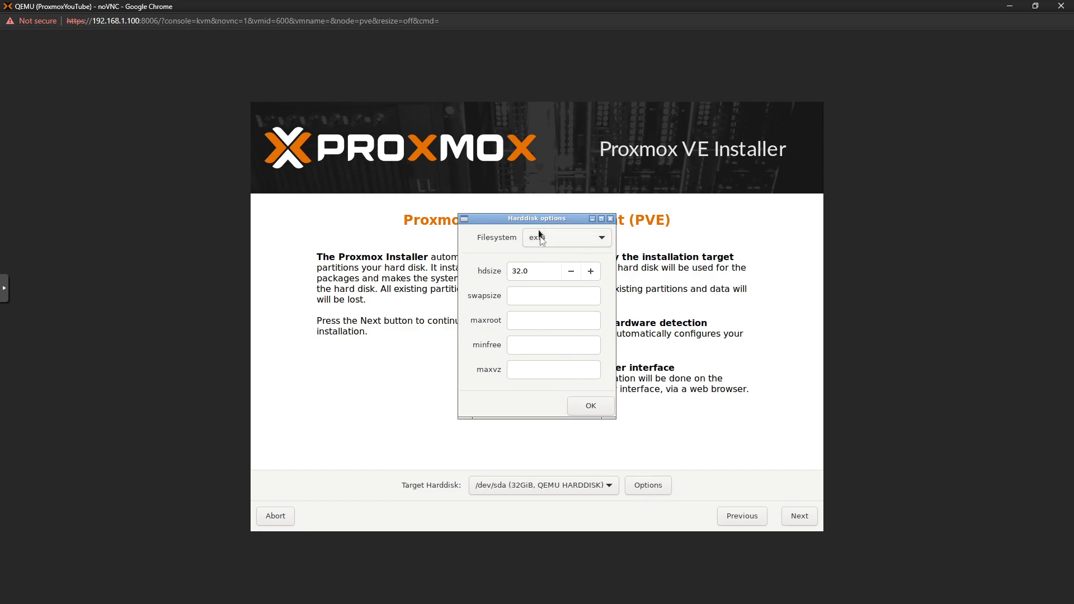
left_click(560, 242)
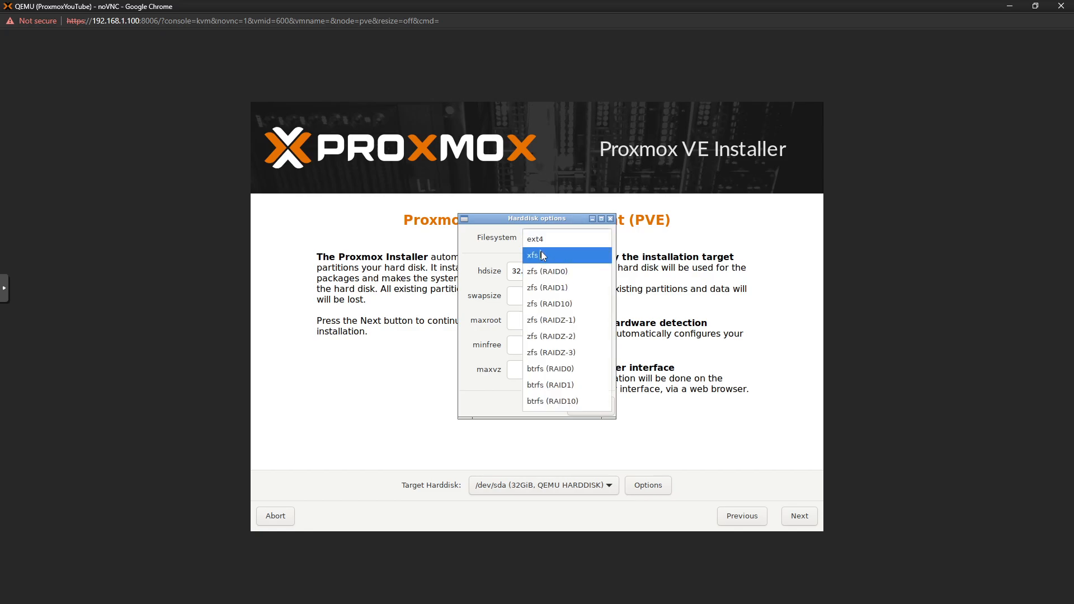
left_click(500, 253)
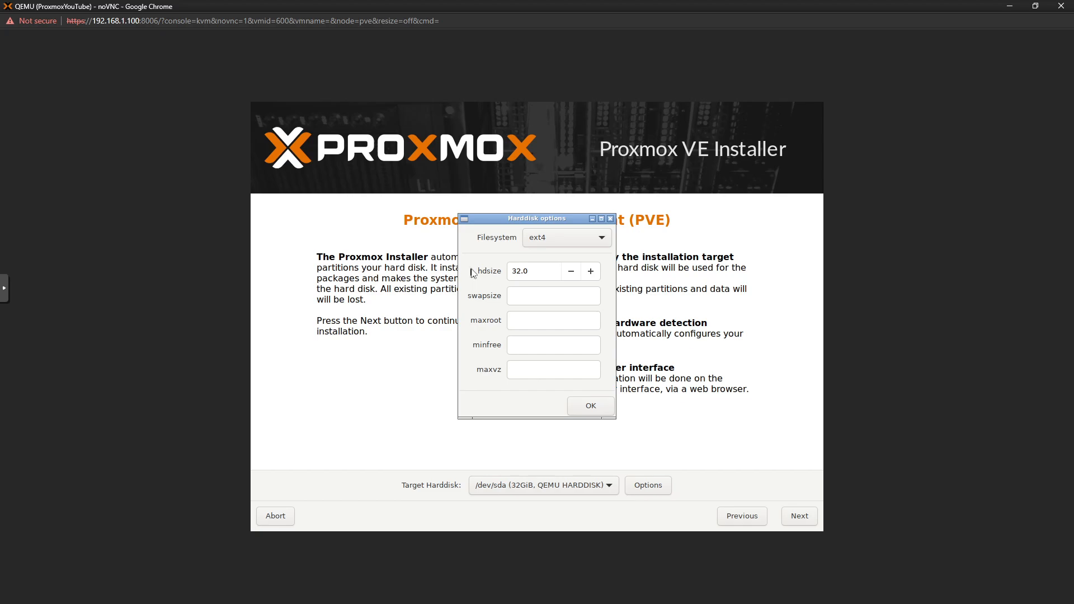
left_click(567, 245)
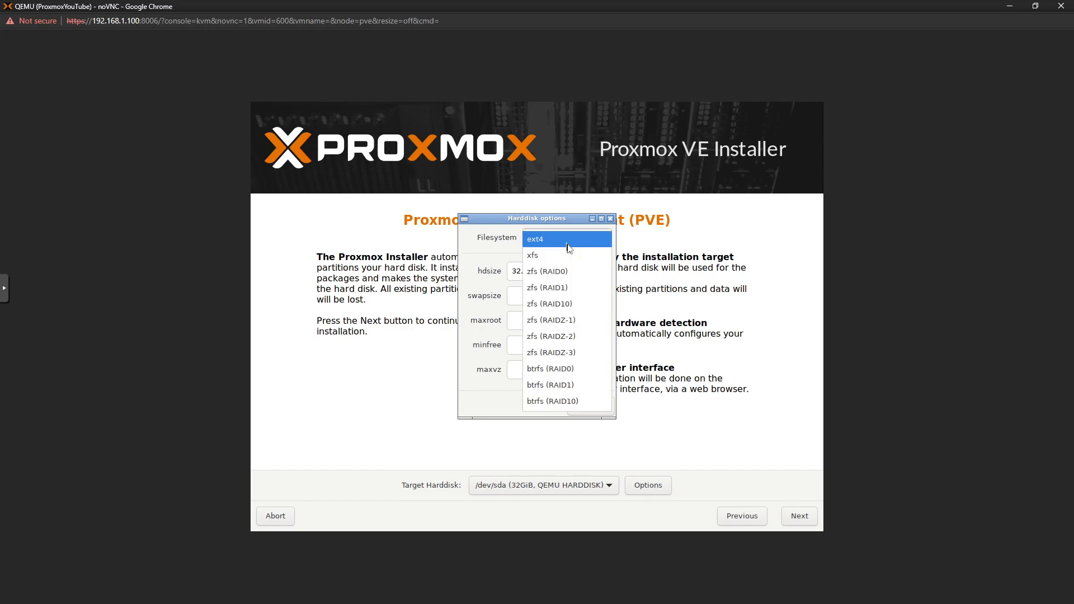
left_click(563, 255)
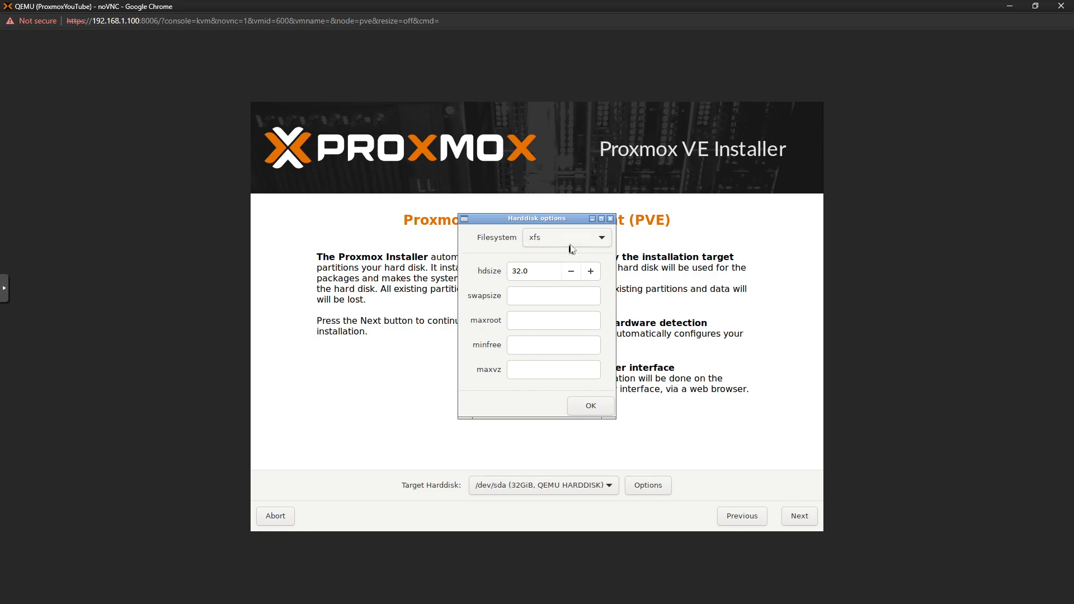
left_click(570, 245)
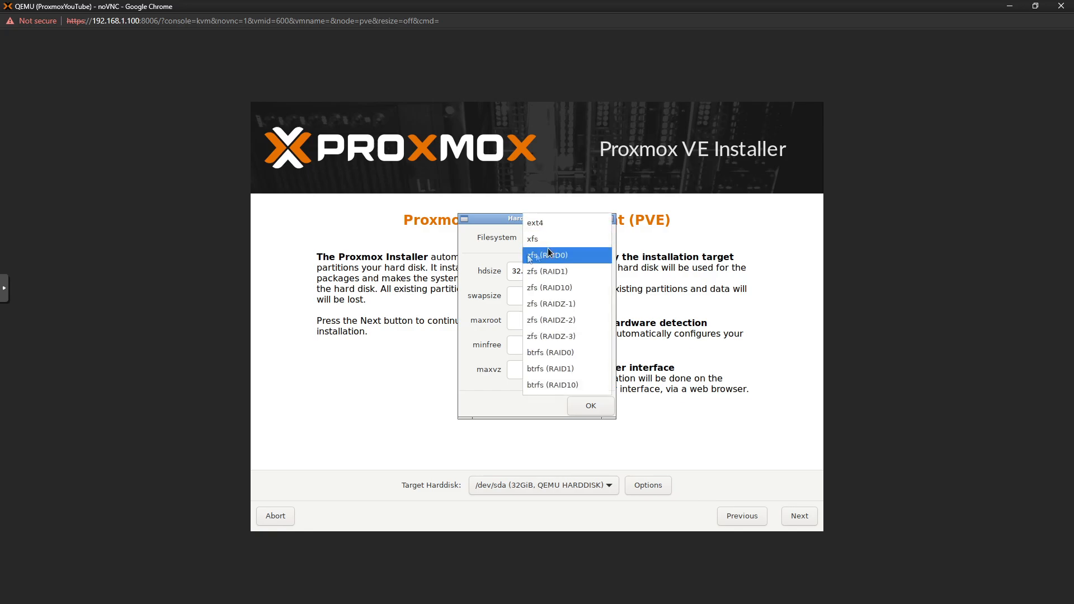
left_click(485, 263)
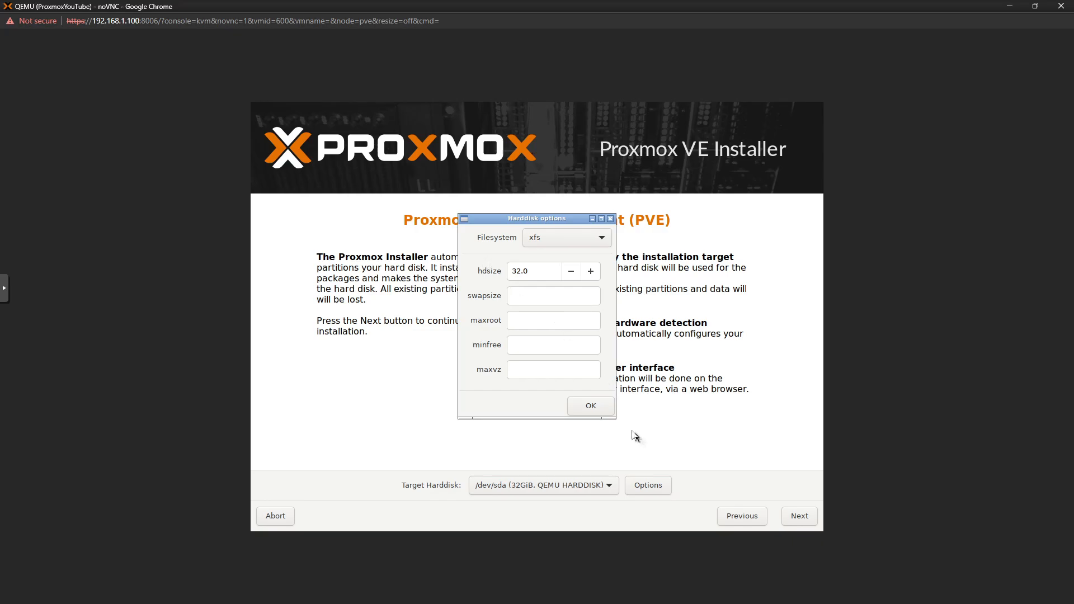
left_click(606, 412)
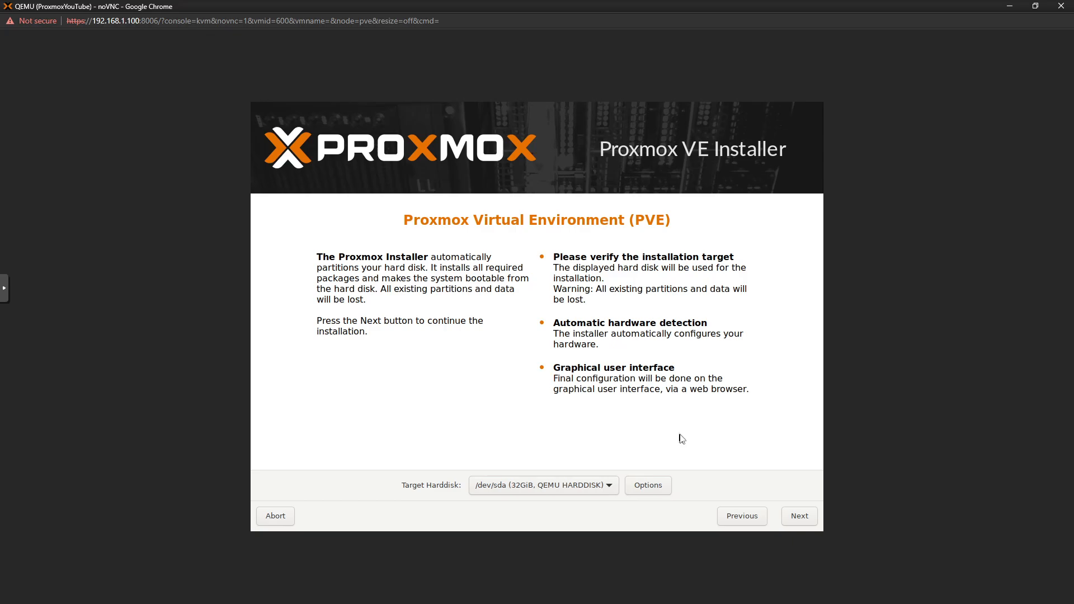
left_click(801, 515)
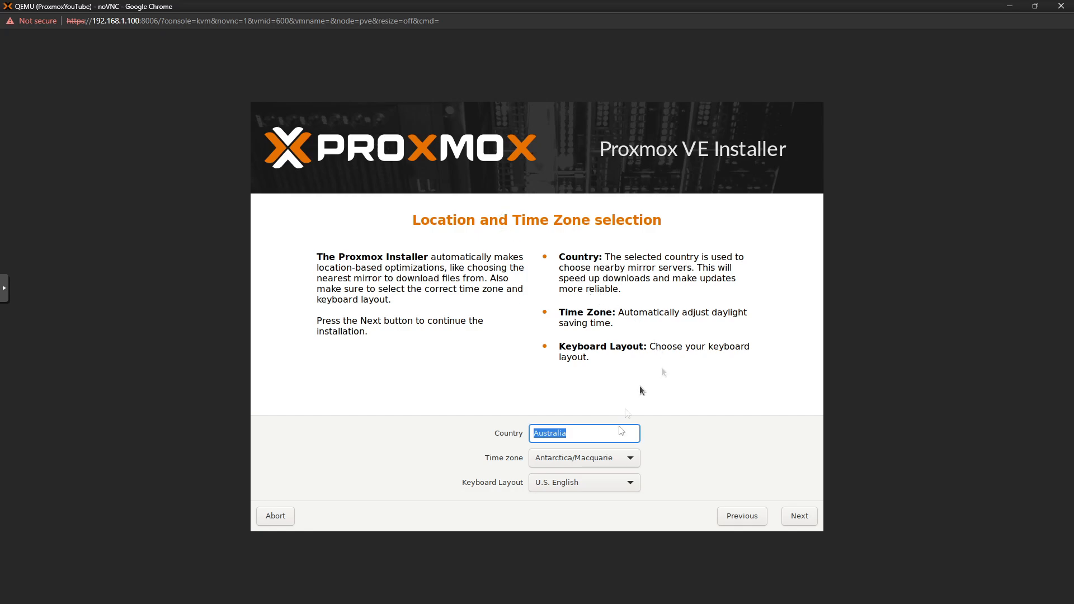
Set the time zone to Australia/Melbourne, then fill in the administrator e-mail address
left_click(629, 458)
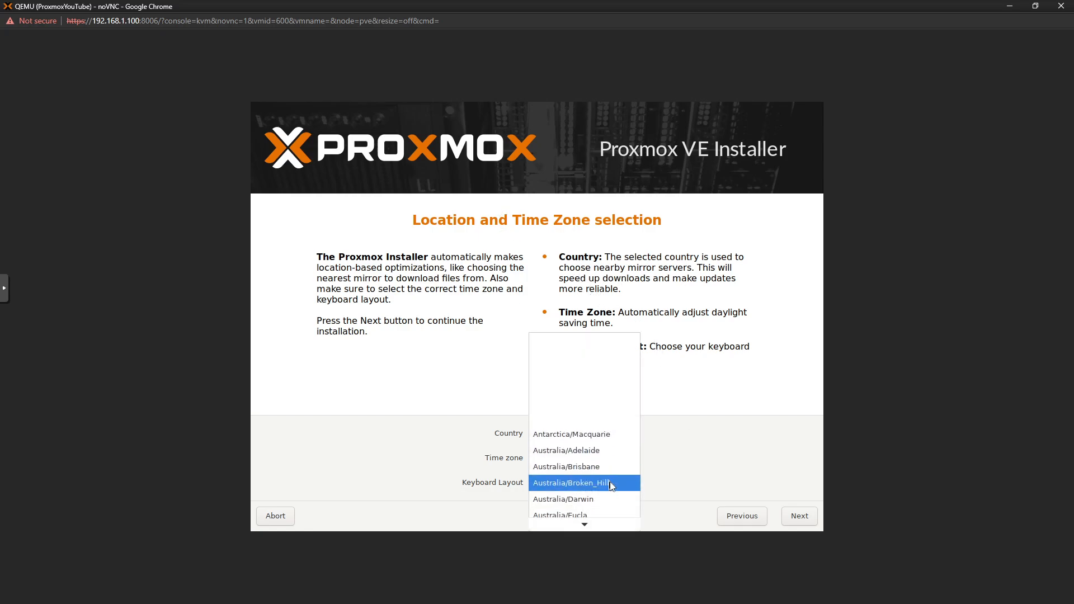
left_click(546, 491)
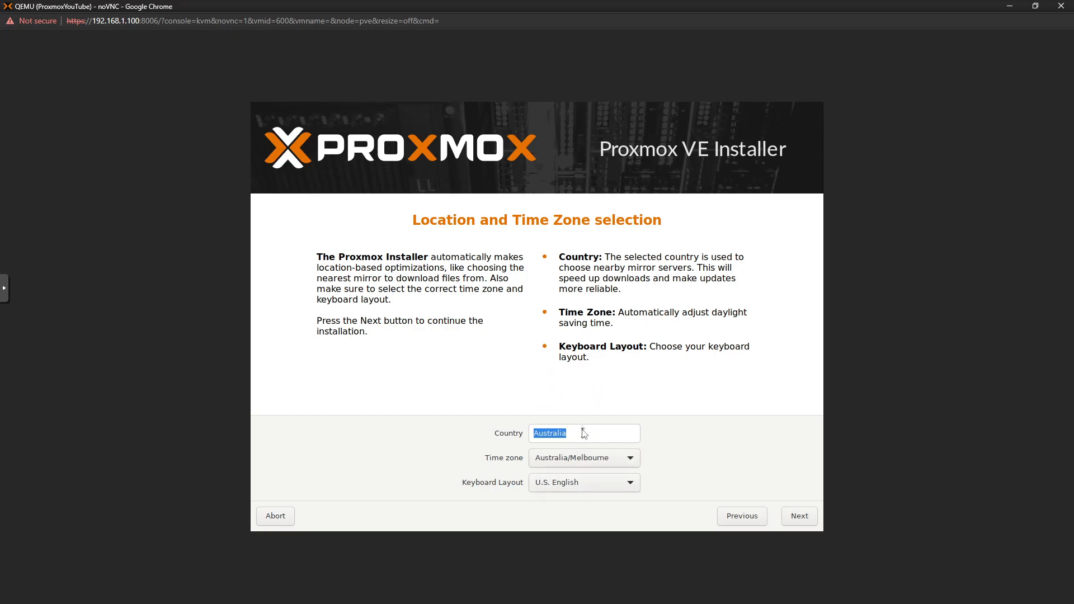
left_click(800, 515)
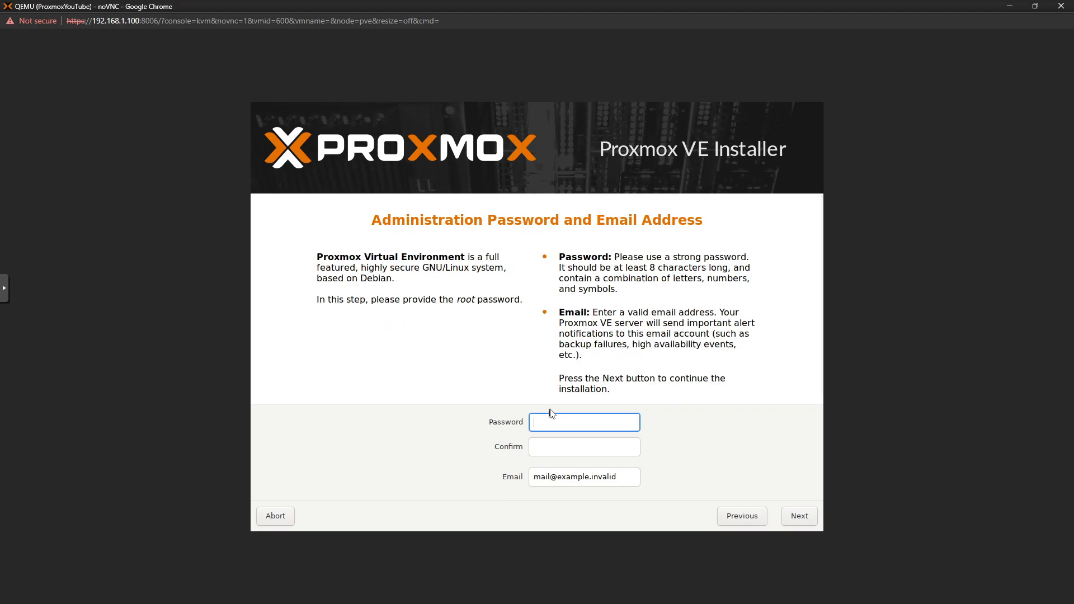
key("Tab")
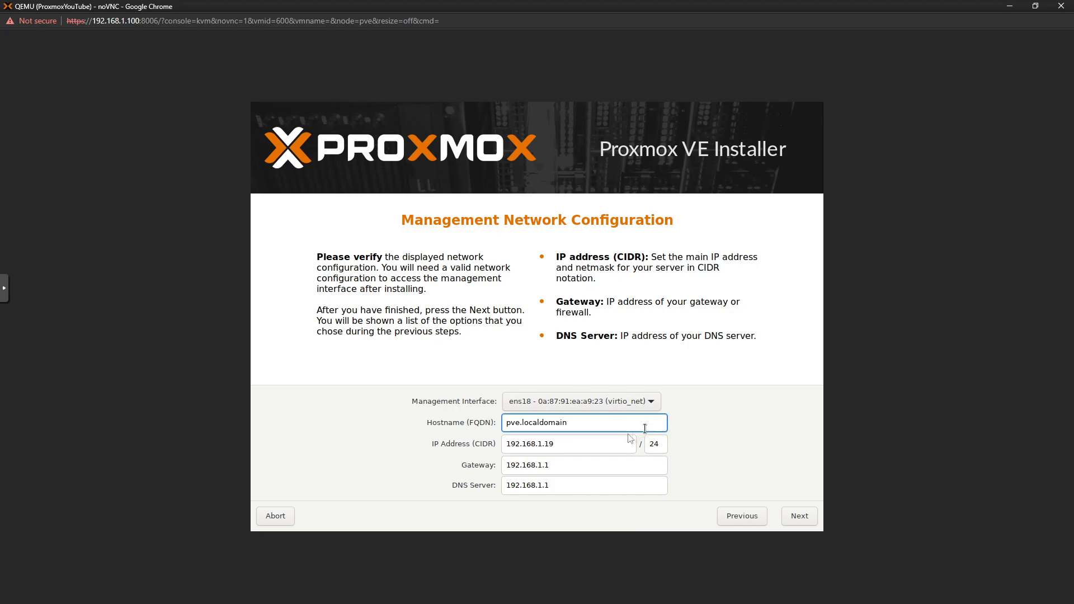
Replace the hostname's localdomain part with 'ibracorp'
left_click(580, 445)
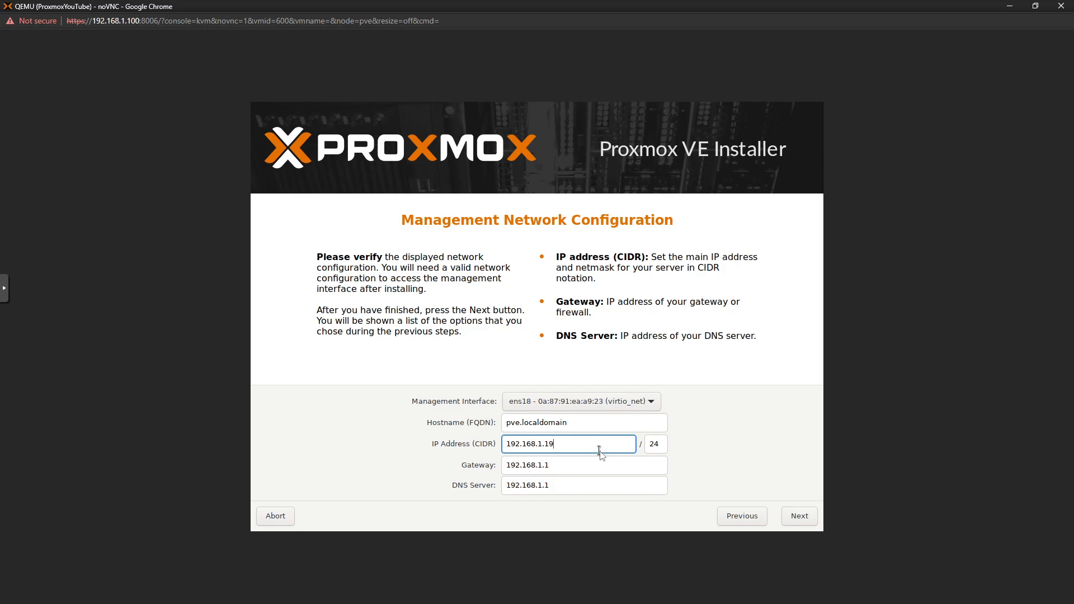
left_click(580, 425)
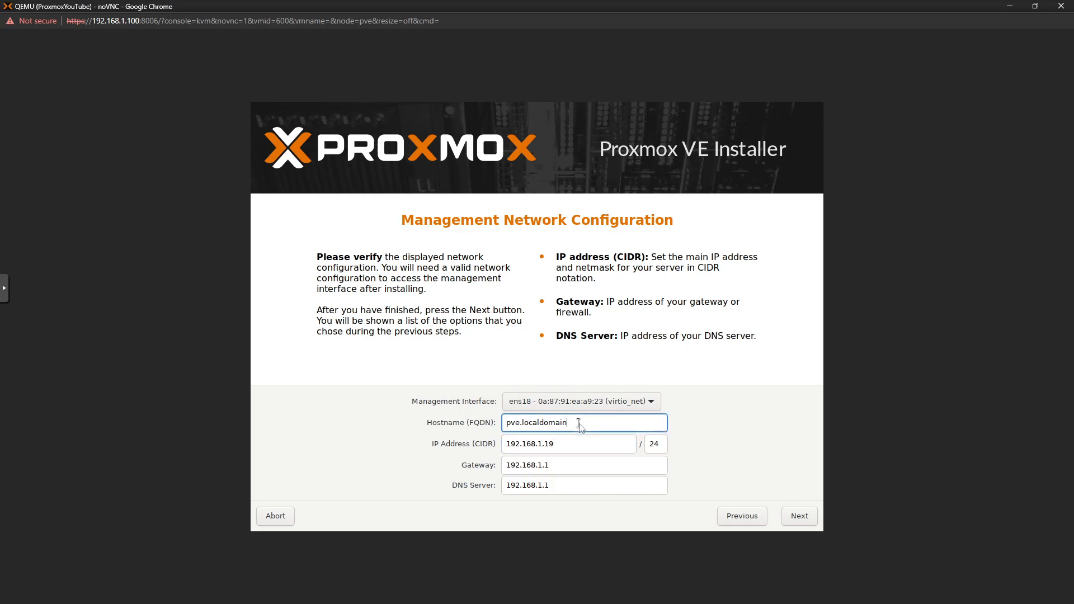
left_click_drag(584, 424, 522, 429)
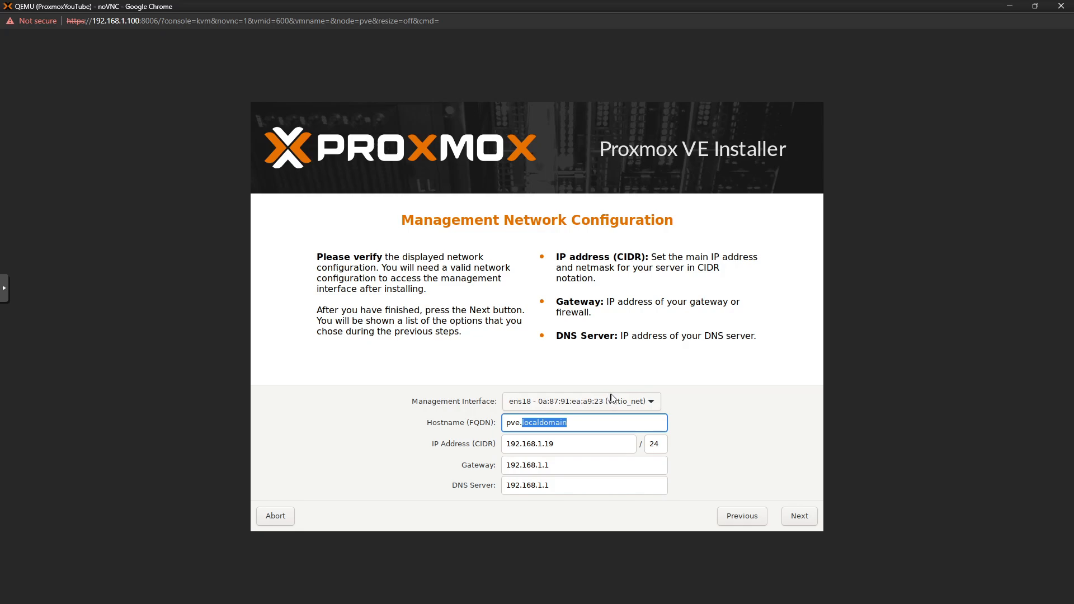
type("ibracorp")
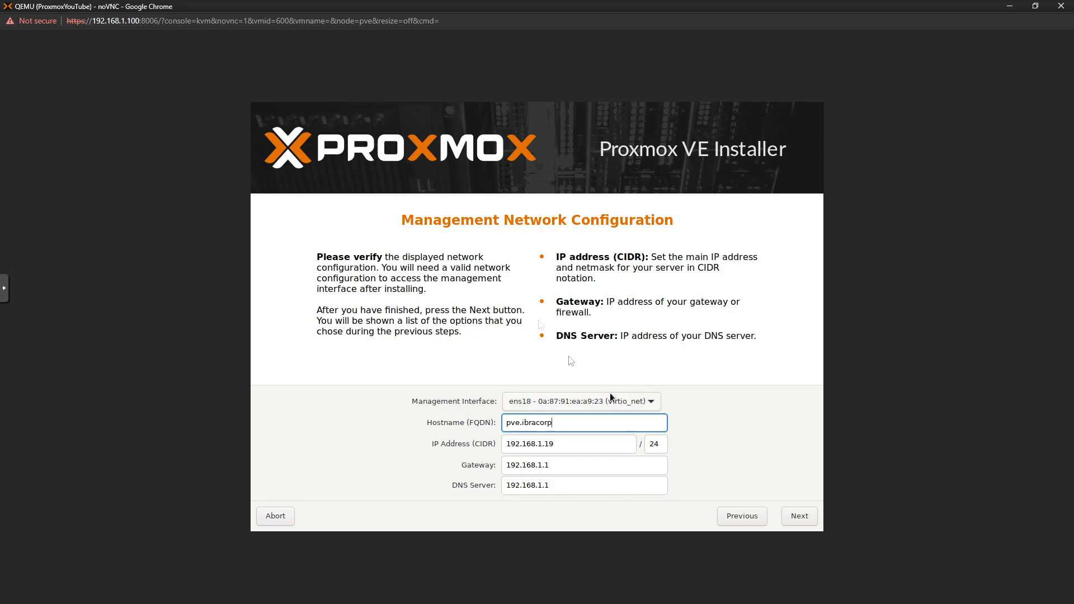
Set the DNS server, first typing 8.8.8.8, then pasting the gateway value 192.168.1.1
left_click(593, 450)
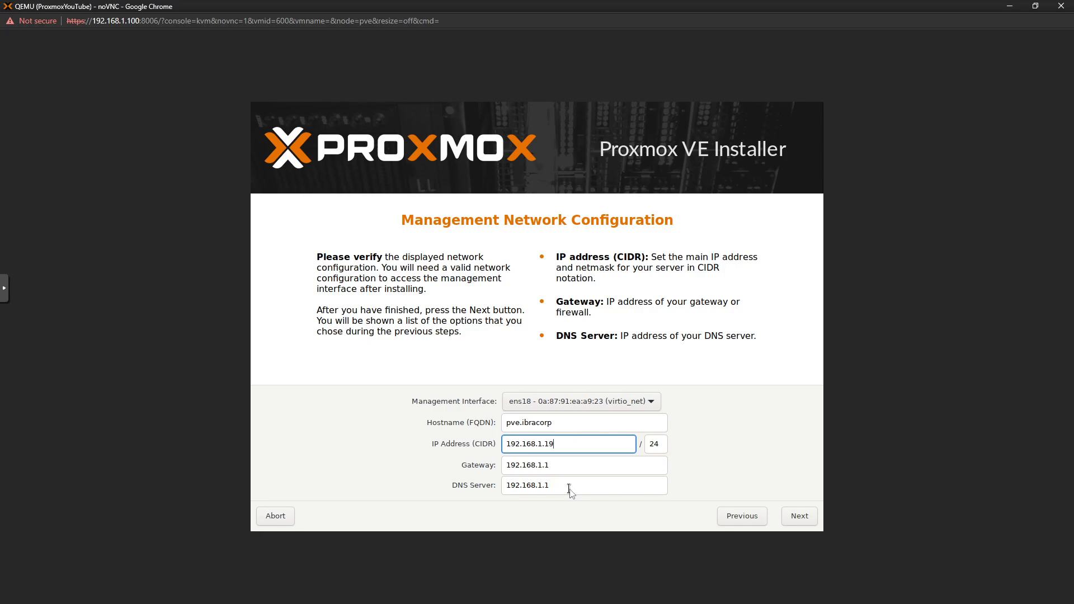
left_click_drag(569, 487, 503, 488)
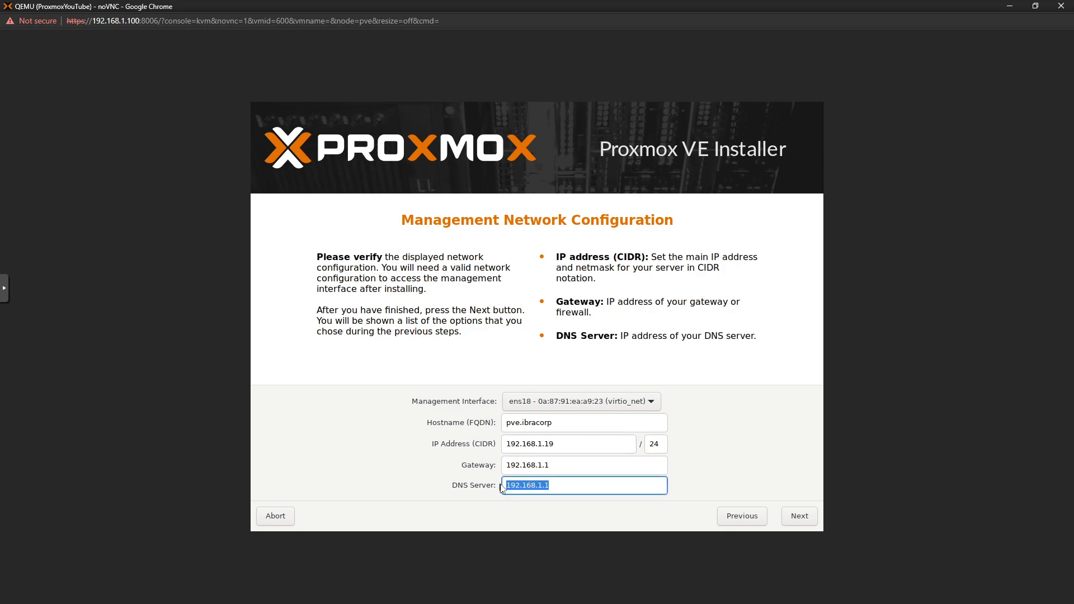
type("8.8.8.8")
left_click(576, 465)
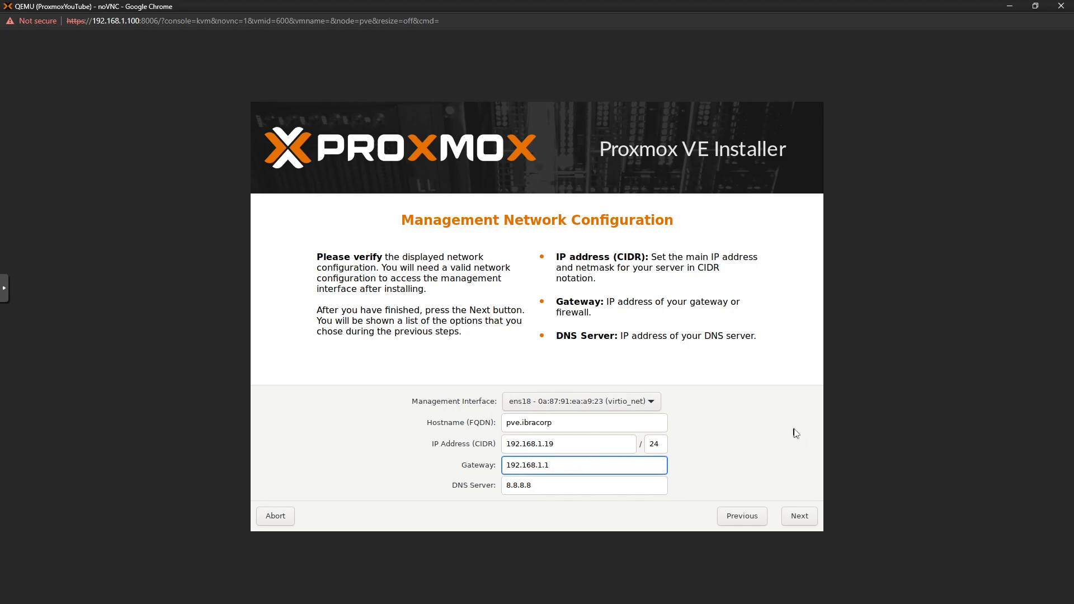
left_click(553, 488)
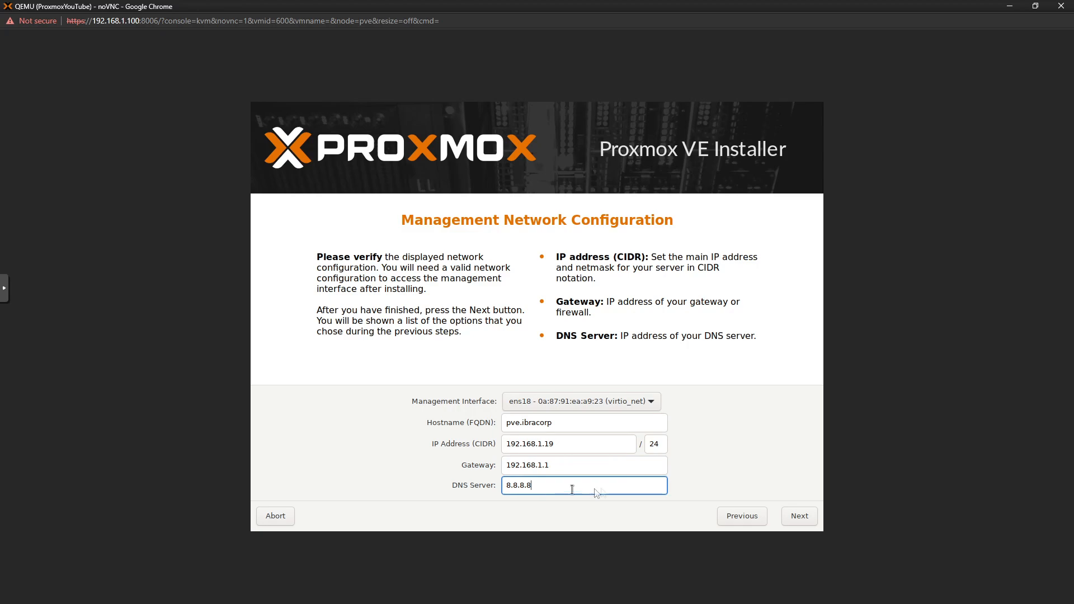
key("shift+Tab")
key("ctrl+c")
key("Tab")
key("ctrl+v")
Check the IP address 192.168.1.19 and proceed to the installation summary
left_click(564, 466)
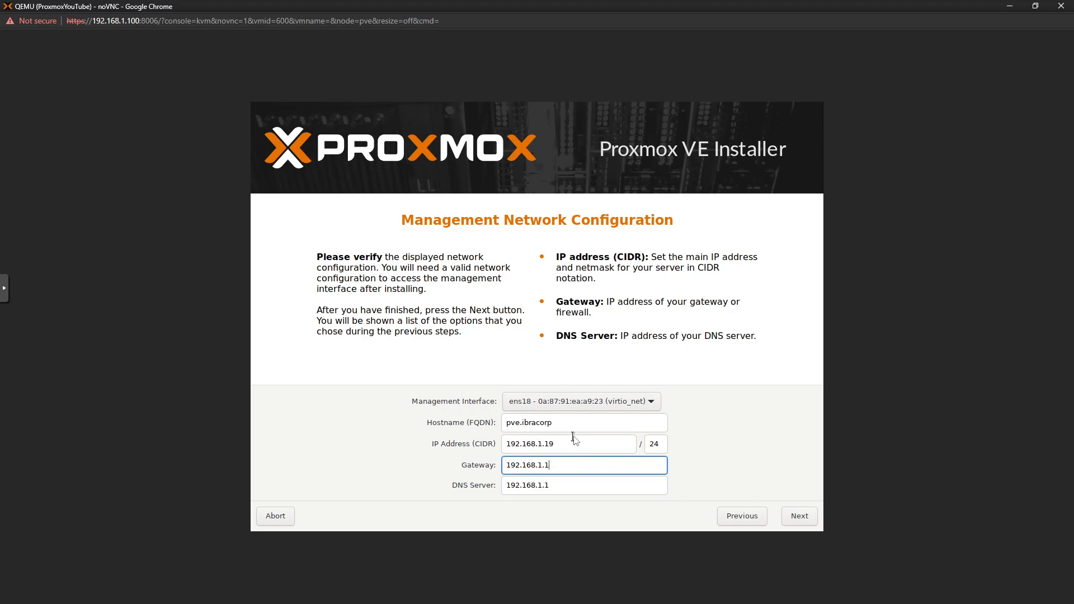
left_click(554, 447)
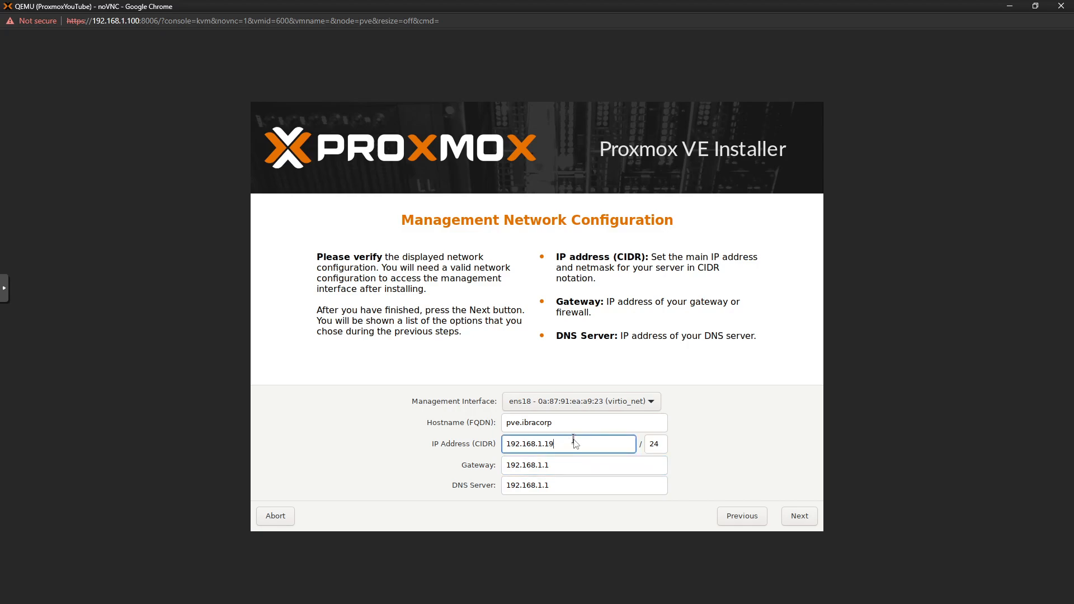
left_click_drag(562, 448, 506, 449)
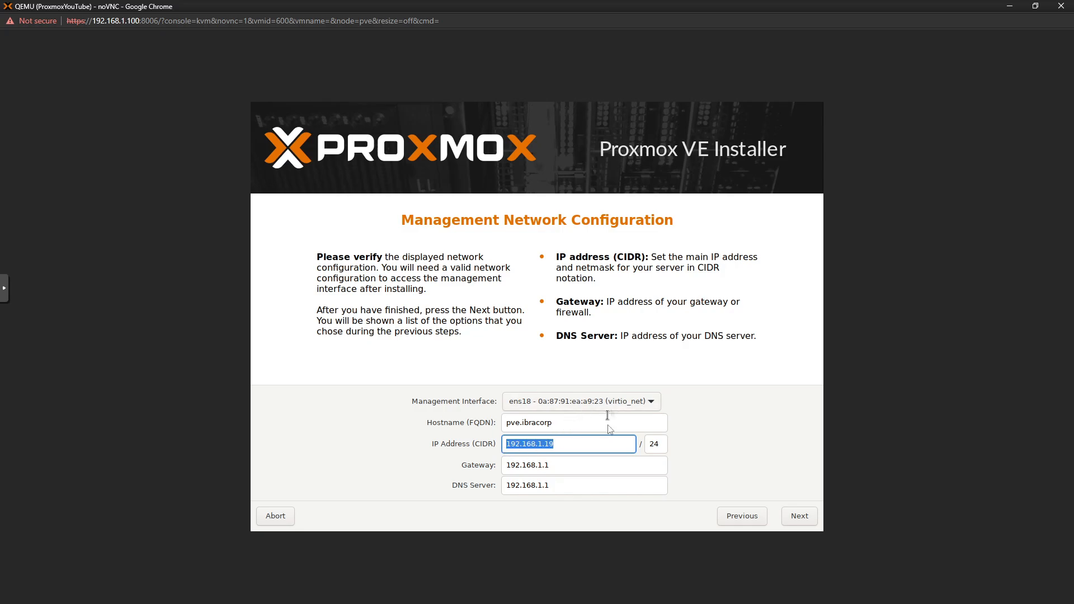
left_click(568, 450)
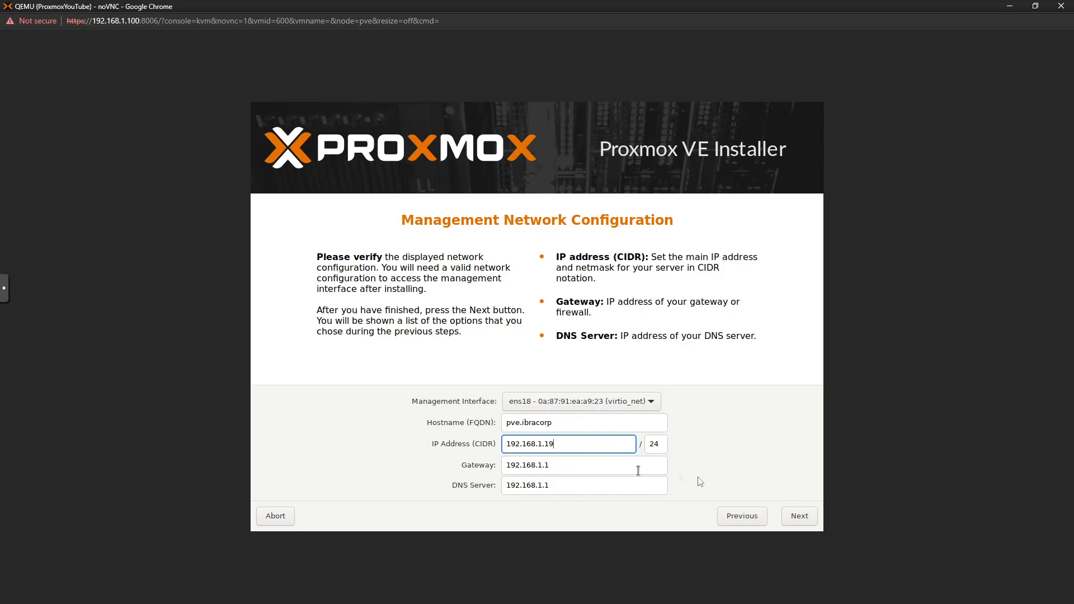
left_click(801, 517)
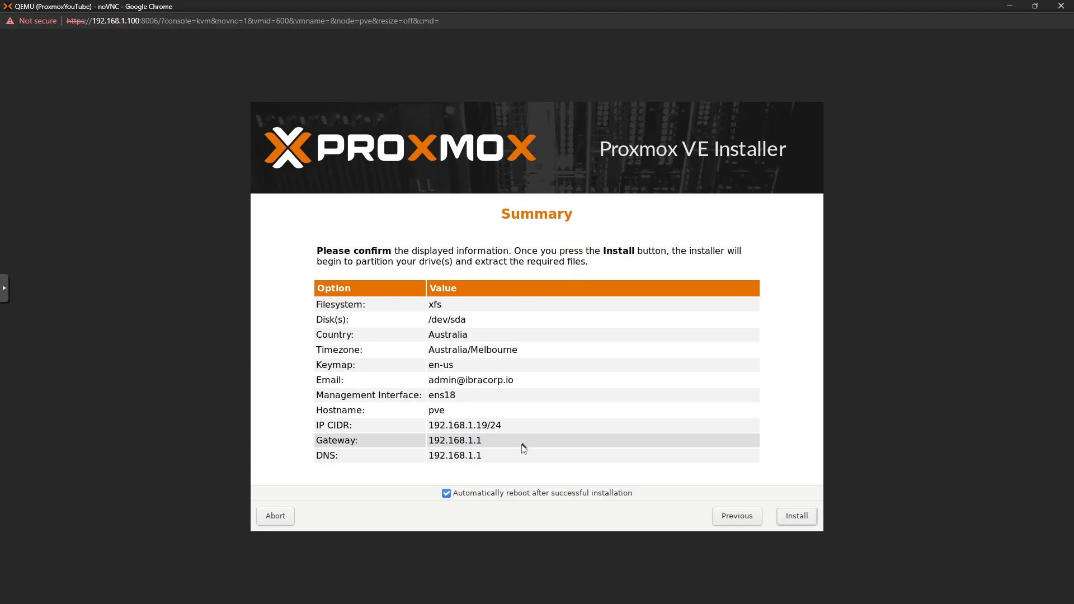
Start the installation onto /dev/sda from the Summary page
left_click(798, 515)
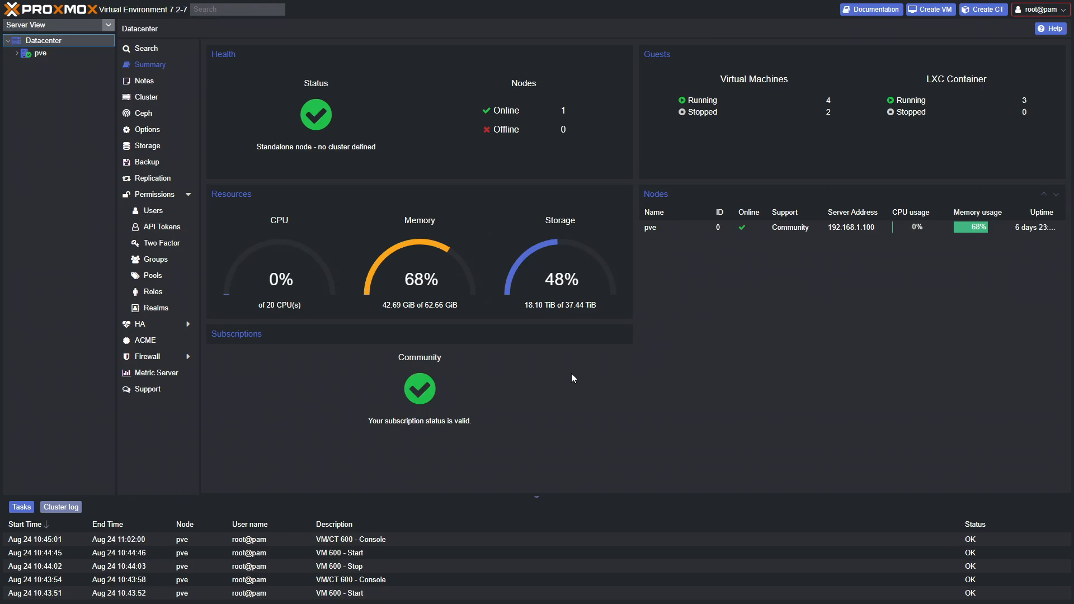
Expand the pve node in the Server View tree, then select Datacenter
left_click(18, 54)
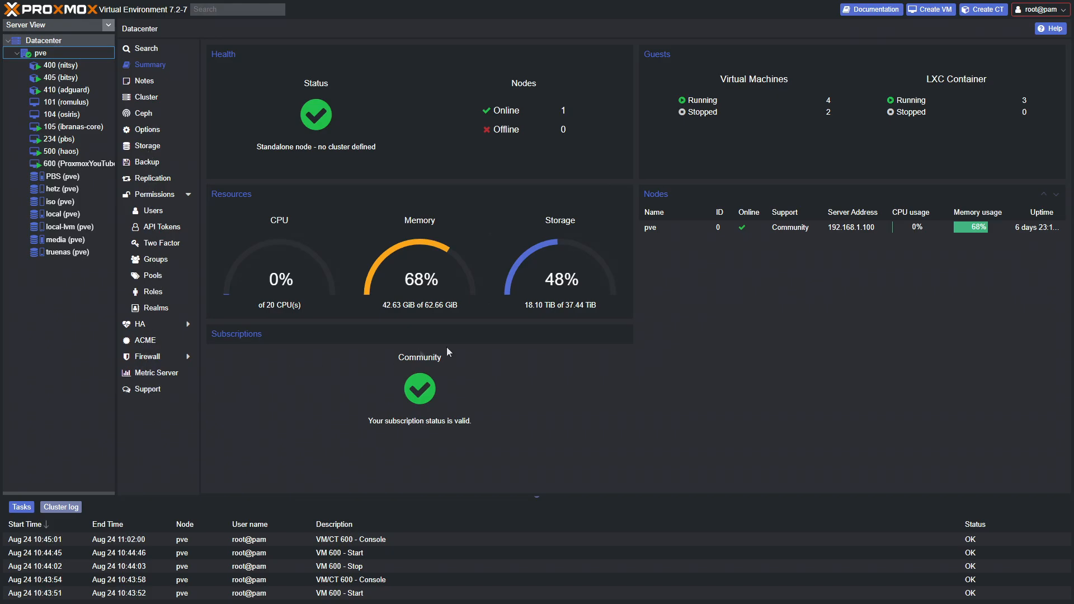
left_click(71, 40)
Select pve, collapse its tree entry, and go back to the Datacenter summary page
left_click(40, 56)
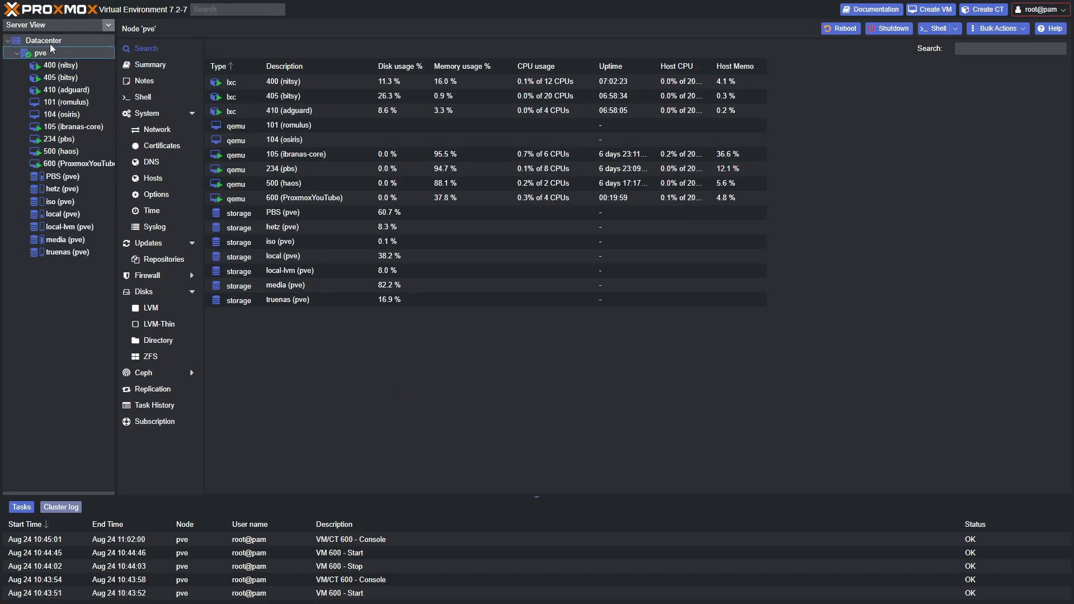
left_click(16, 54)
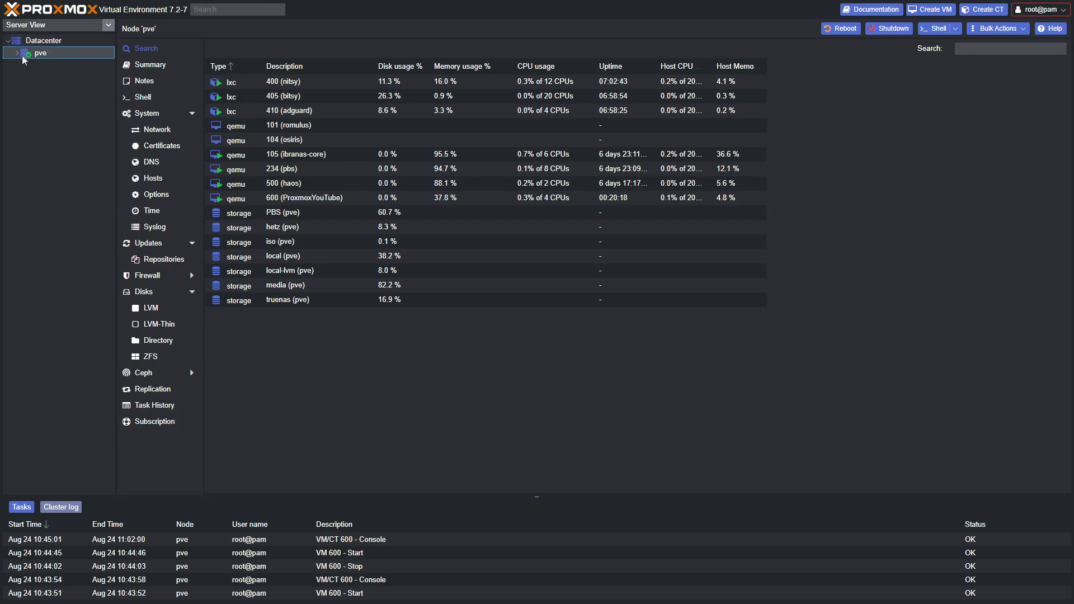
left_click(50, 42)
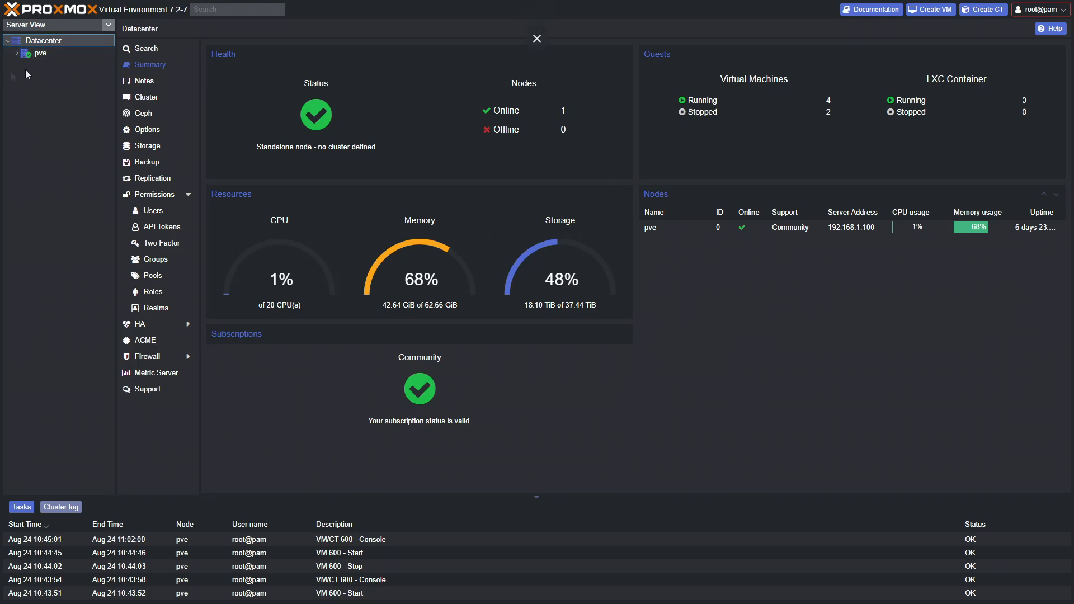
Browse the Datacenter Notes, Cluster, Ceph and Options pages, then open Storage and select media
left_click(68, 53)
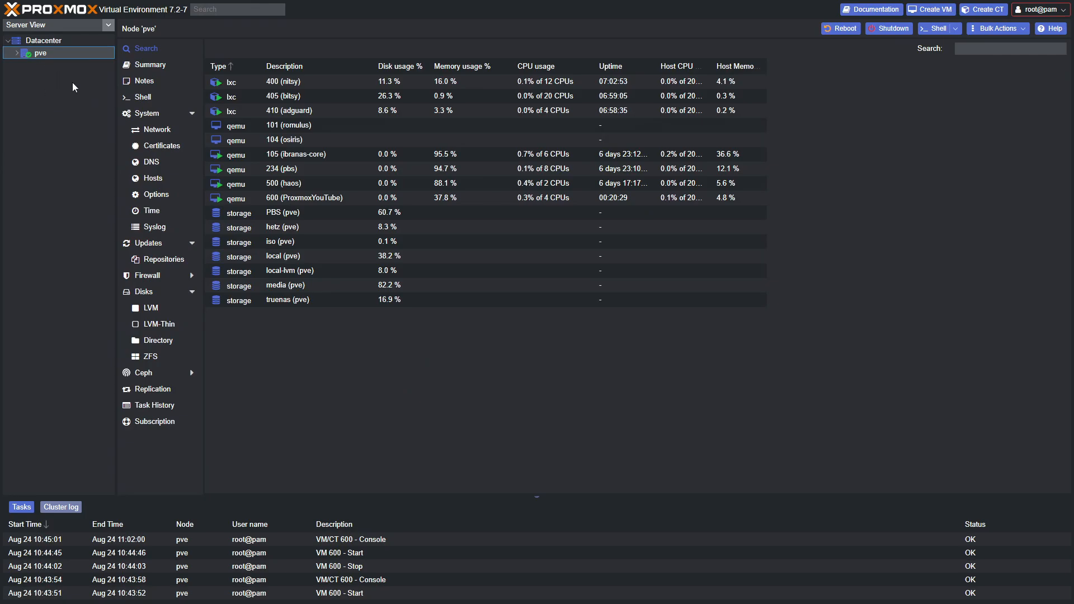
left_click(39, 40)
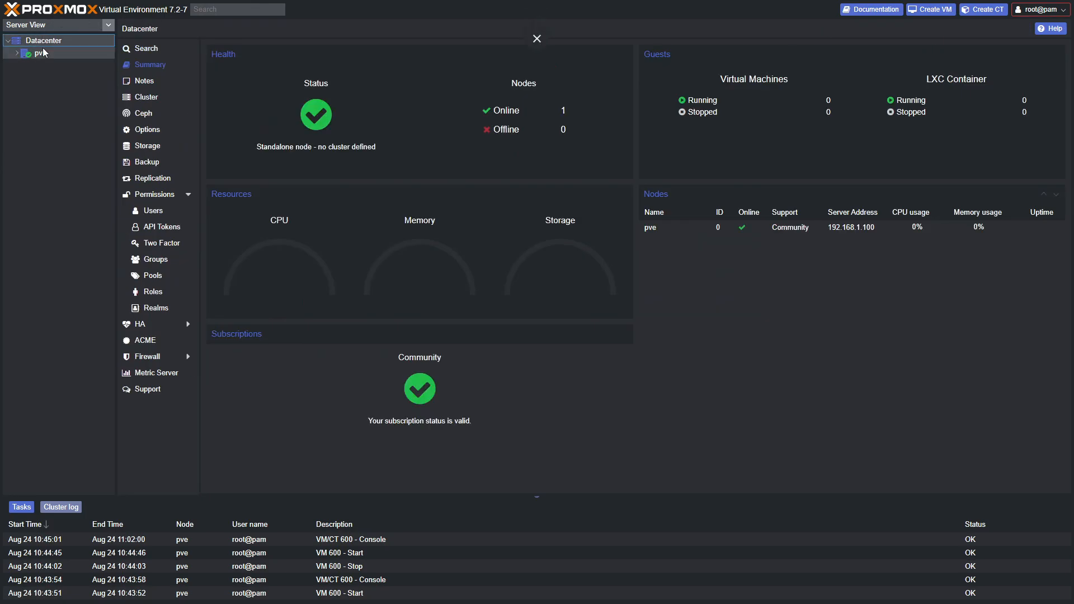
left_click(143, 82)
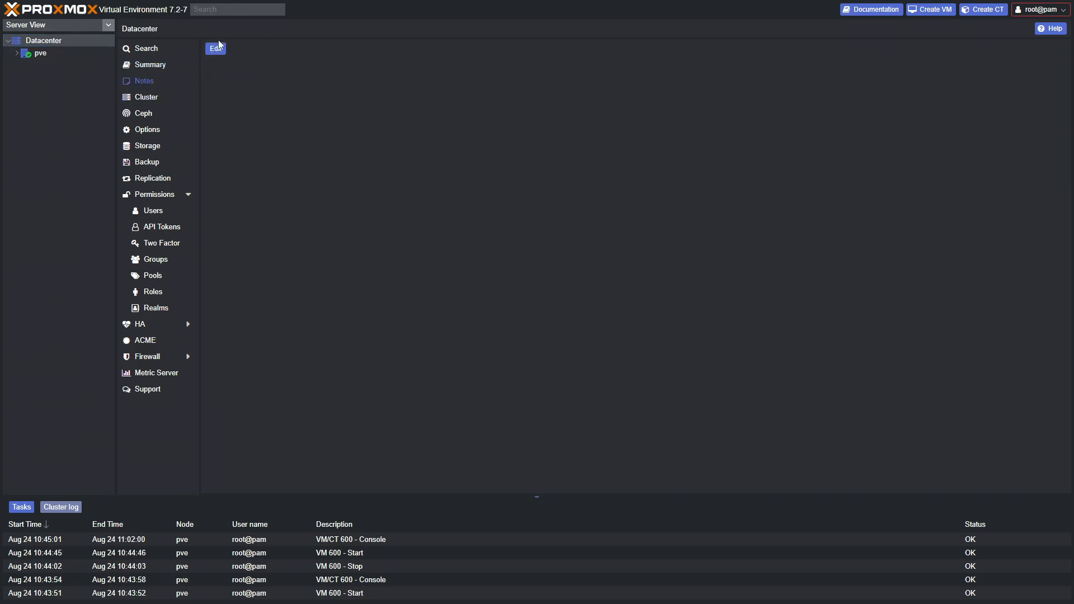
key("Down")
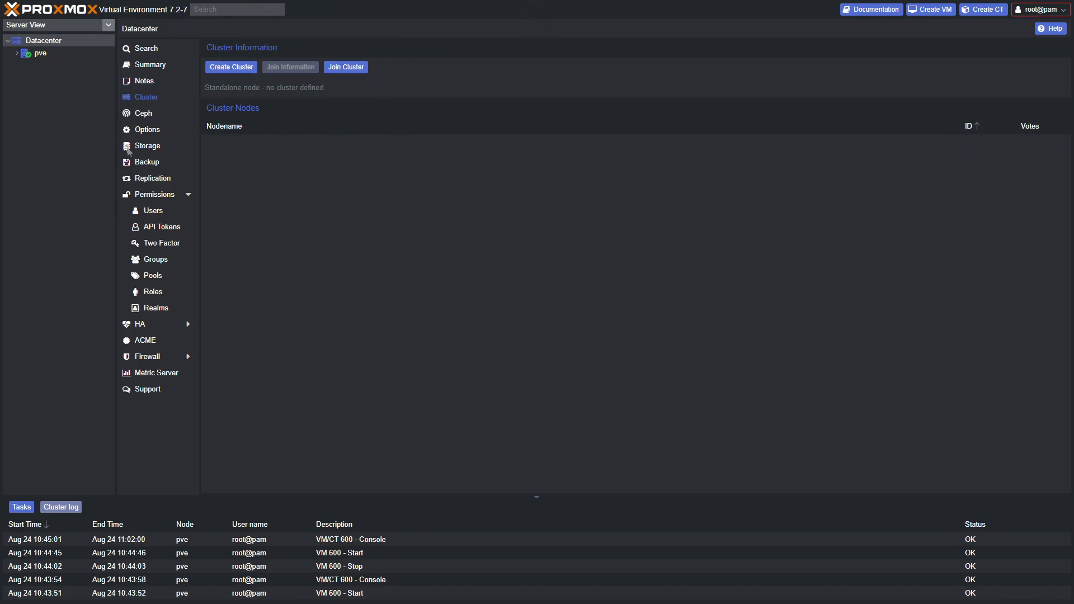
left_click(141, 114)
left_click(144, 130)
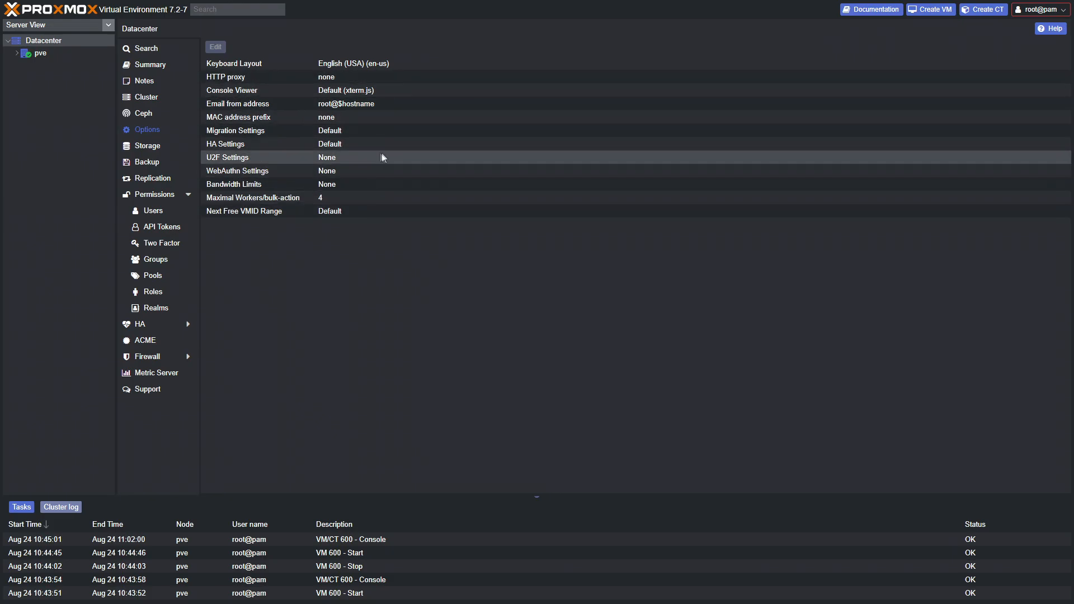
left_click(155, 148)
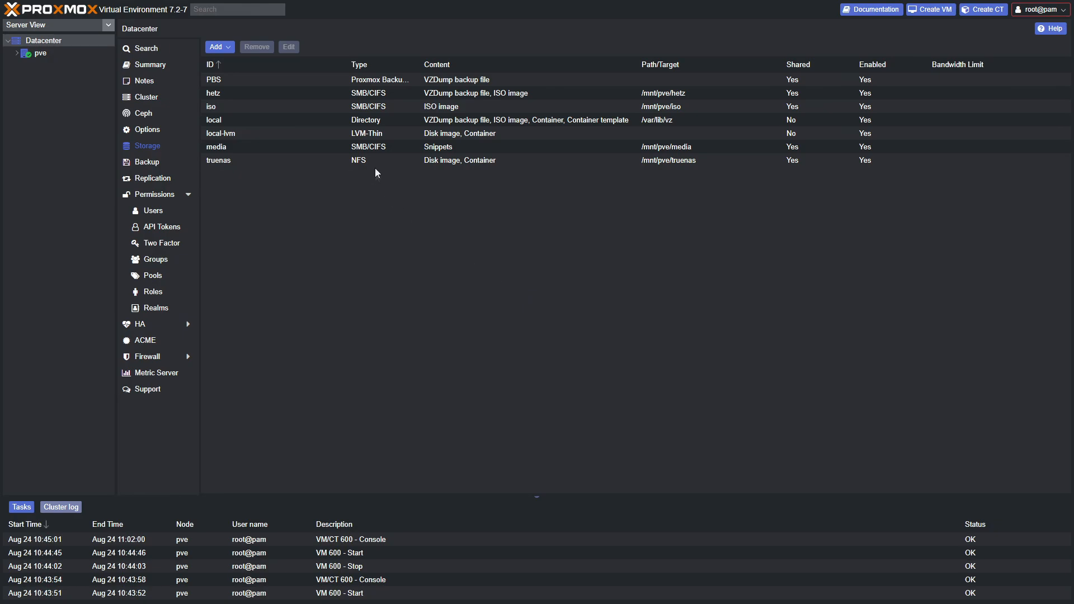
left_click(366, 148)
Select the local, local-lvm, iso, hetz and truenas storage rows, then drop down the Add storage types
left_click(222, 151)
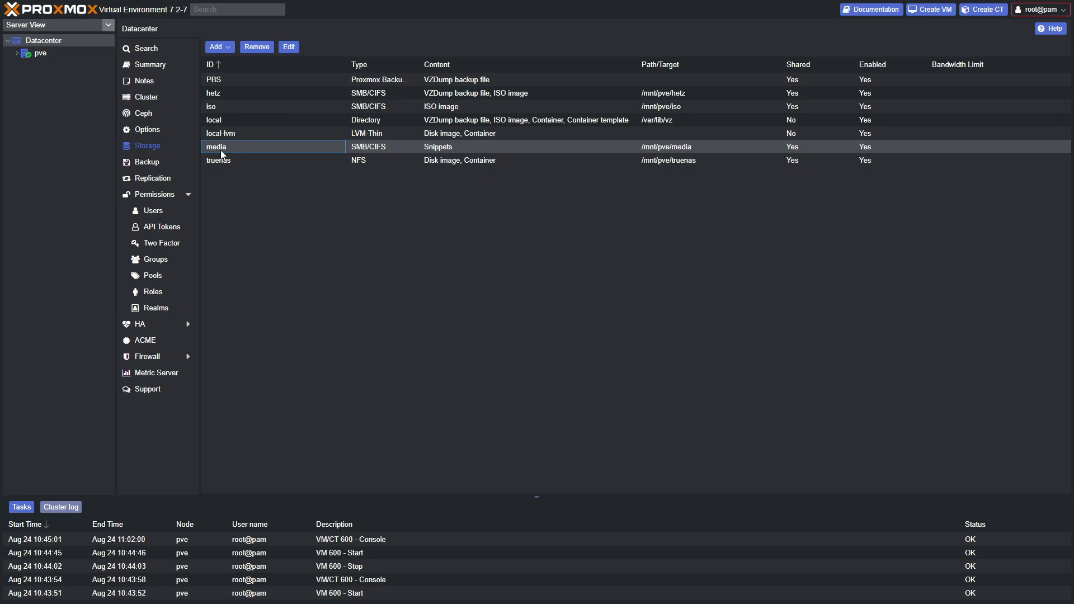
left_click(373, 123)
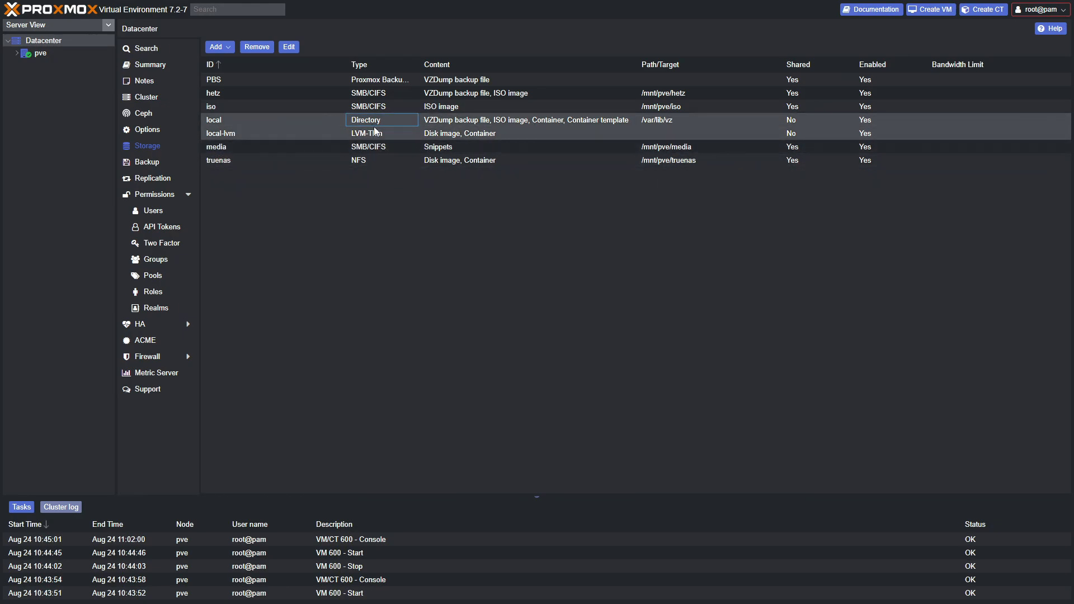
left_click(264, 135)
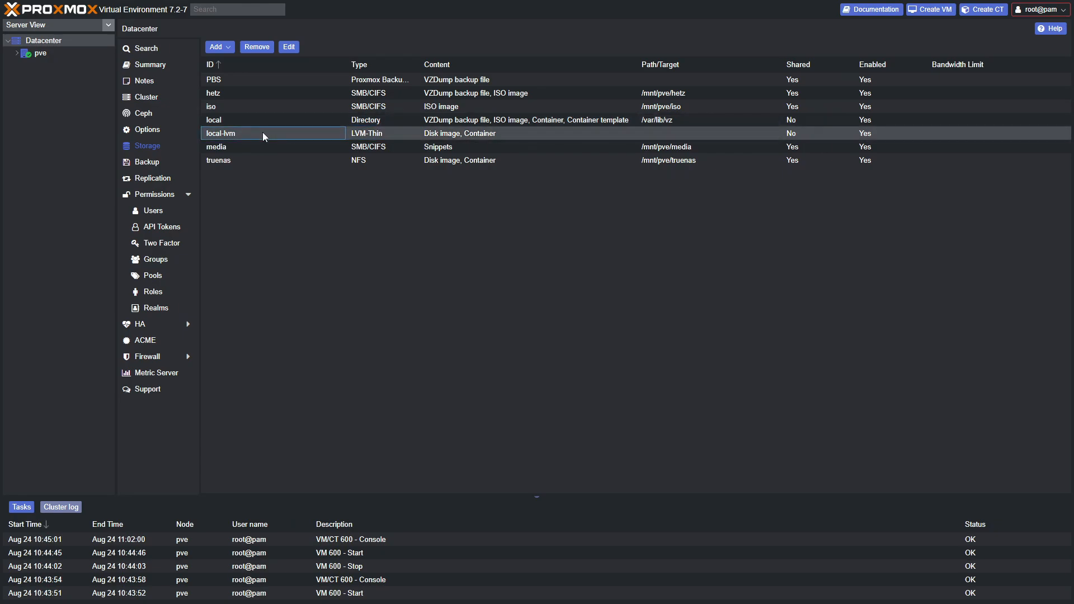
left_click(262, 106)
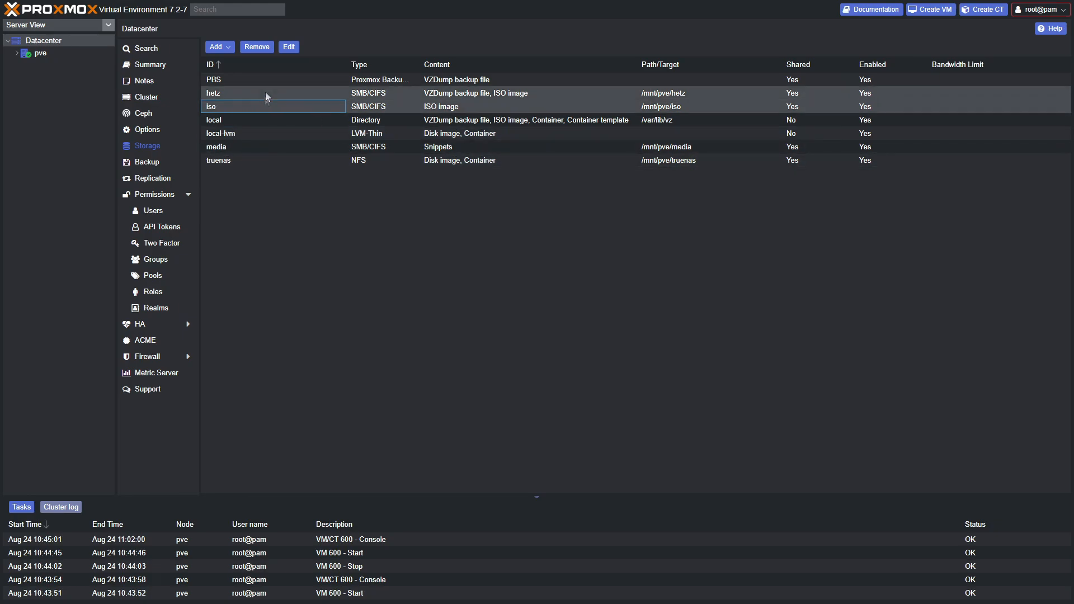
left_click(226, 93)
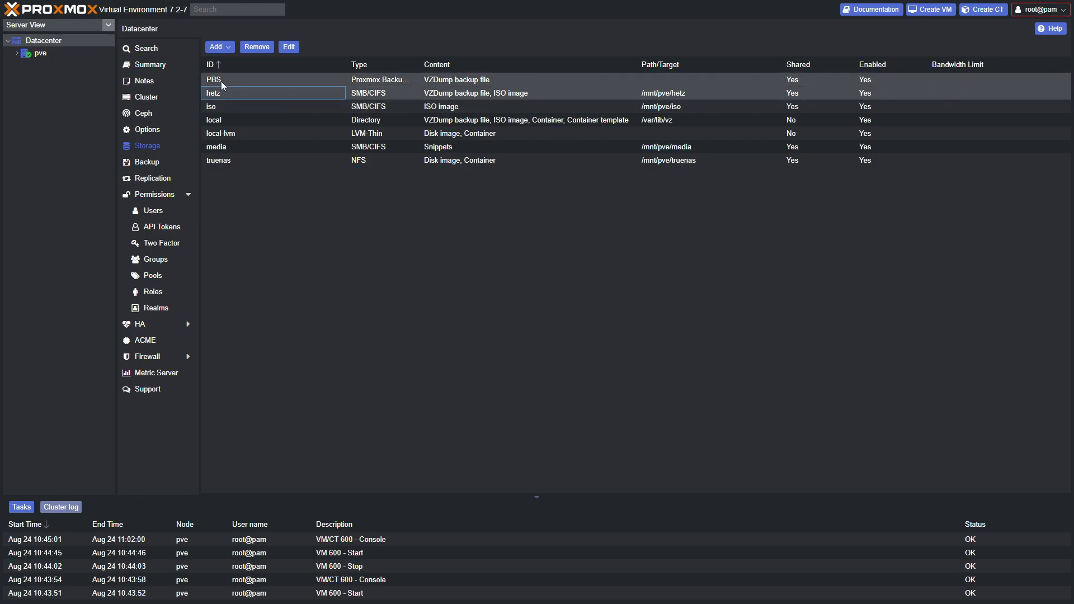
left_click(233, 160)
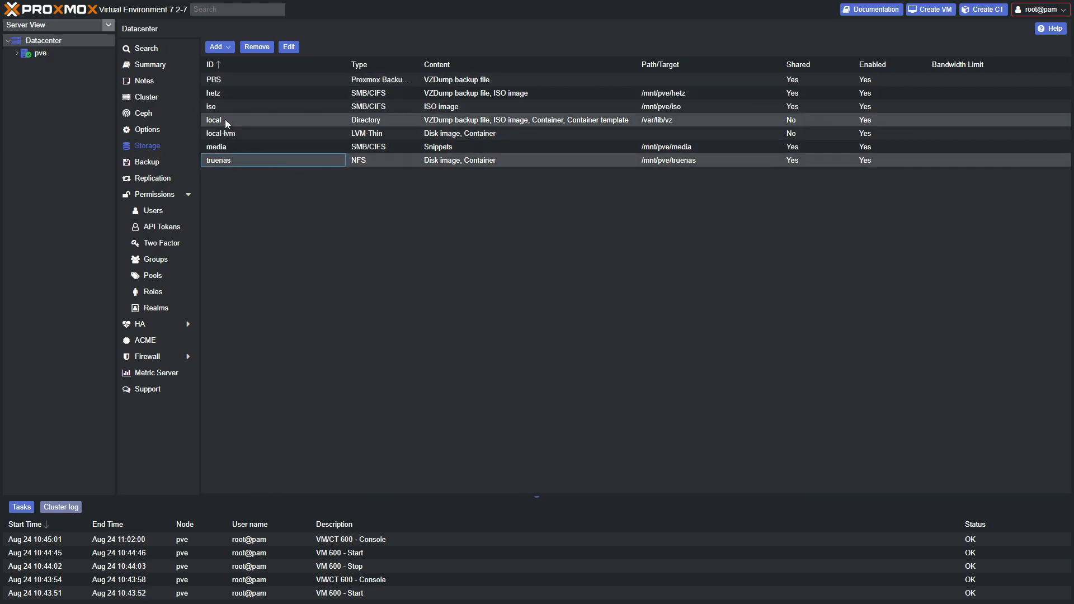
left_click(235, 135)
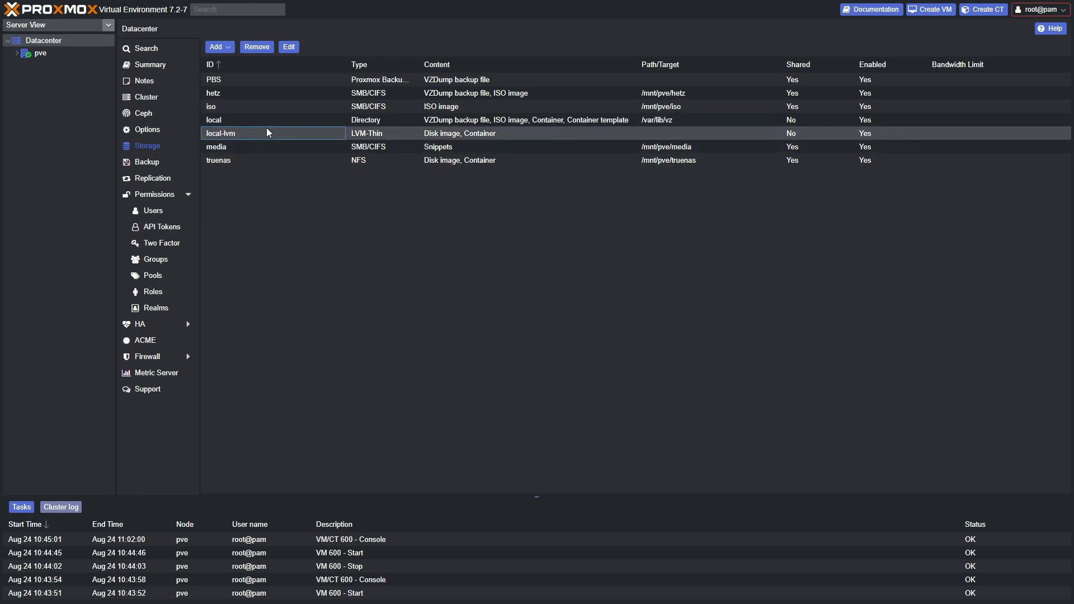
left_click(235, 48)
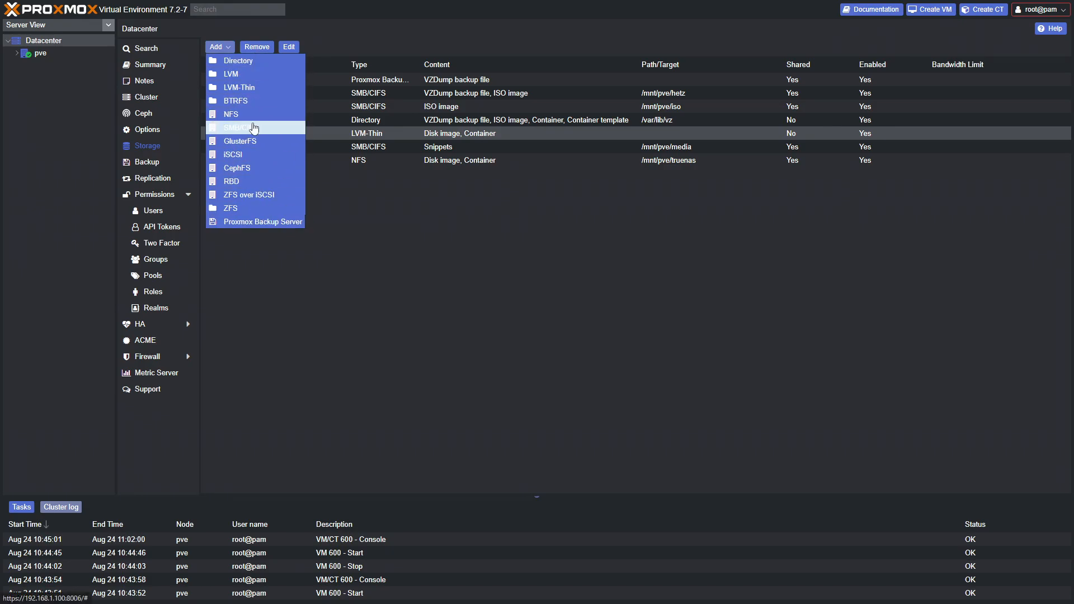
Check the SMB/CIFS form's Backup Retention tab, close it unsaved, and list the Datacenter backup jobs
left_click(255, 126)
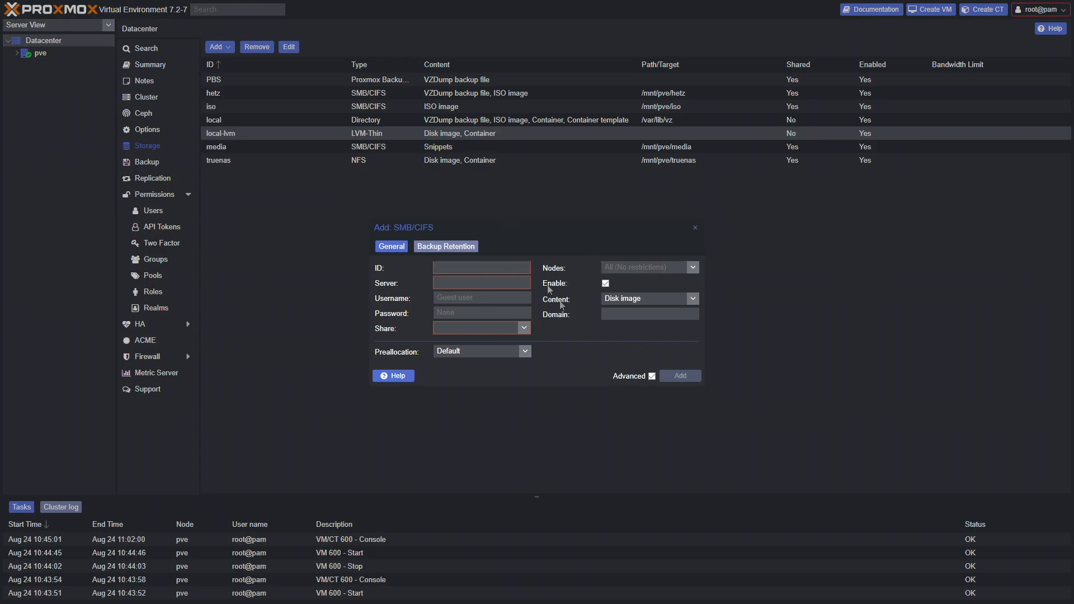
left_click(439, 247)
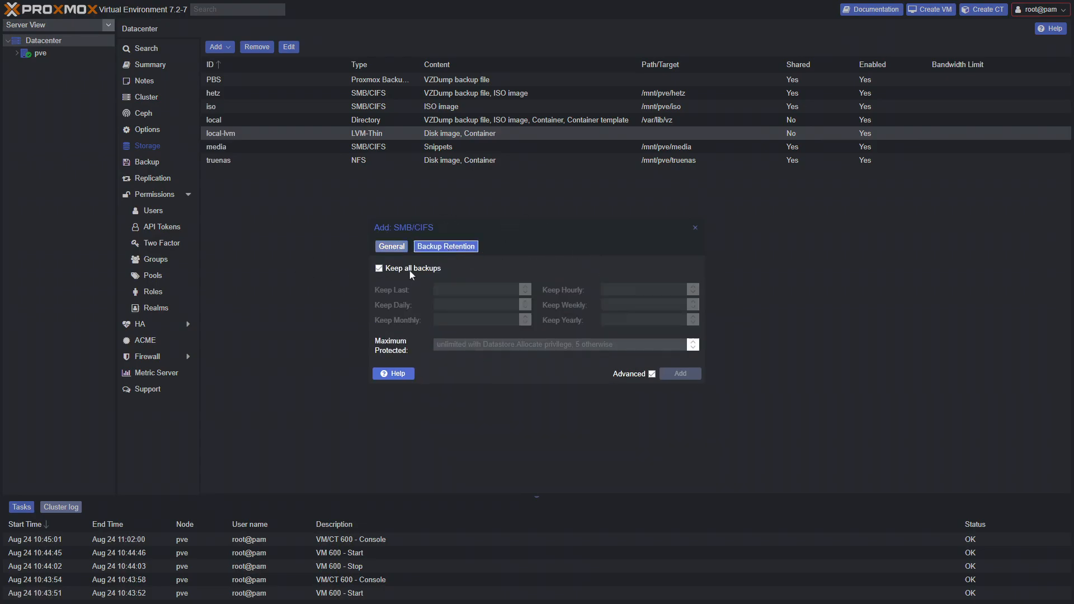
left_click(694, 229)
left_click(148, 161)
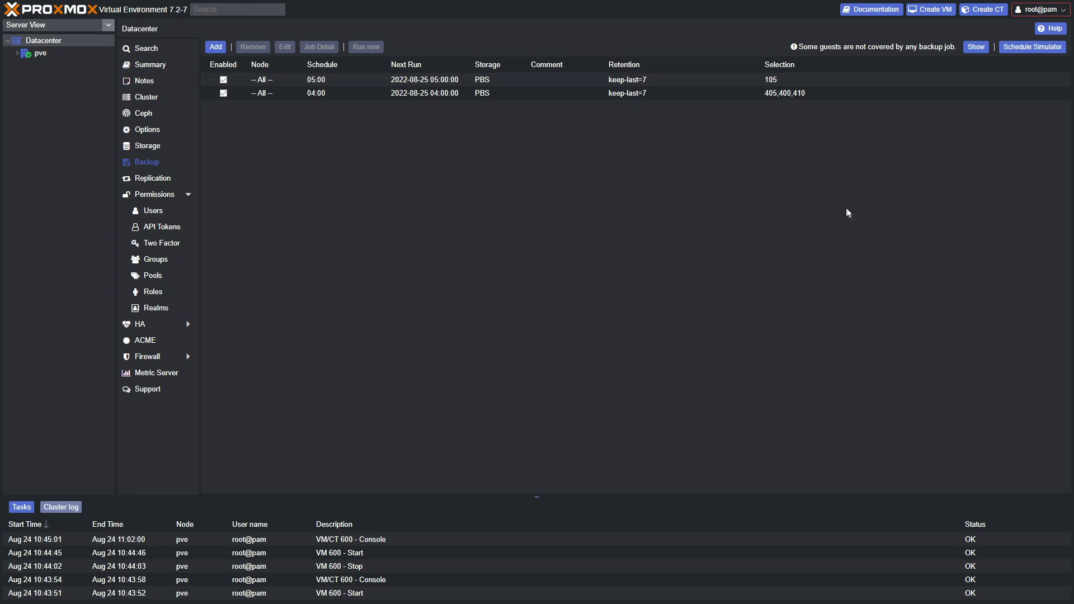
Select the 04:00 backup job, view Datacenter replication (needs two nodes), then the Users list
left_click(535, 93)
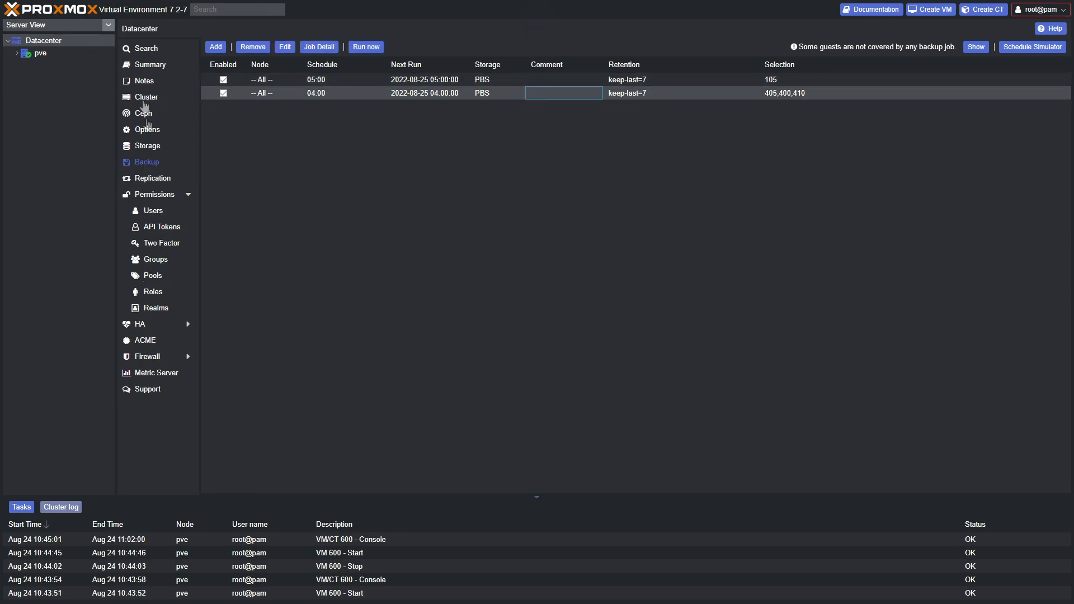
left_click(155, 178)
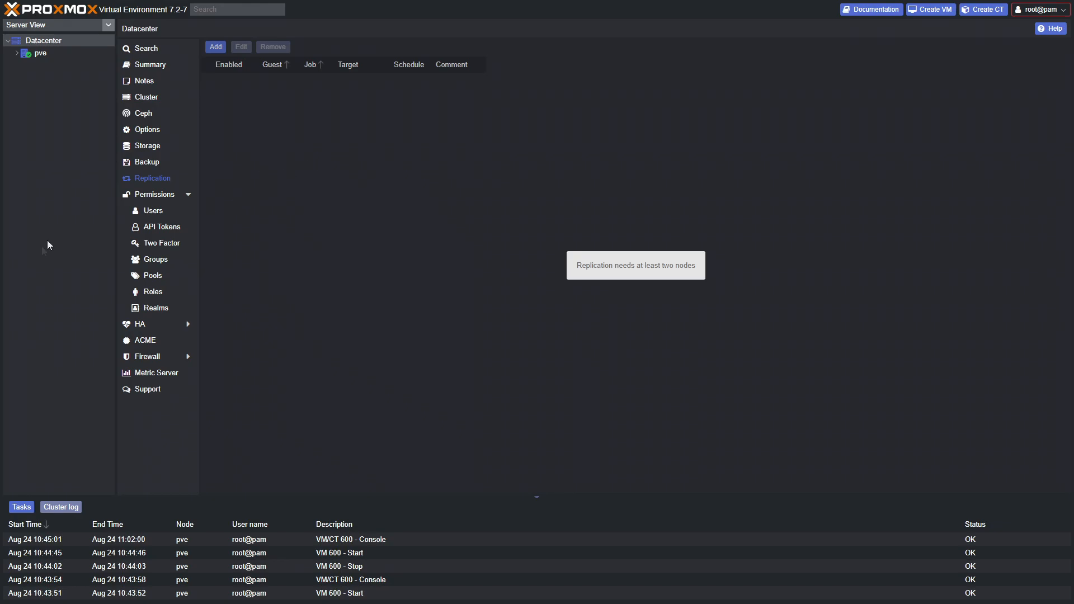
left_click(143, 213)
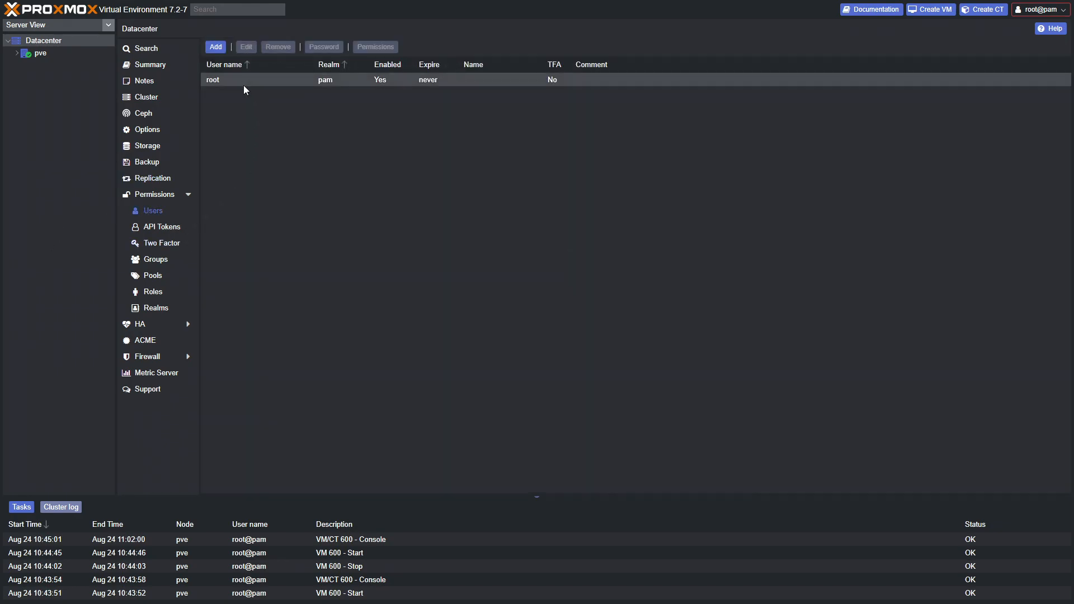
Browse the Datacenter Two Factor, Pools, Roles and ACME pages, then open its firewall rules
left_click(162, 243)
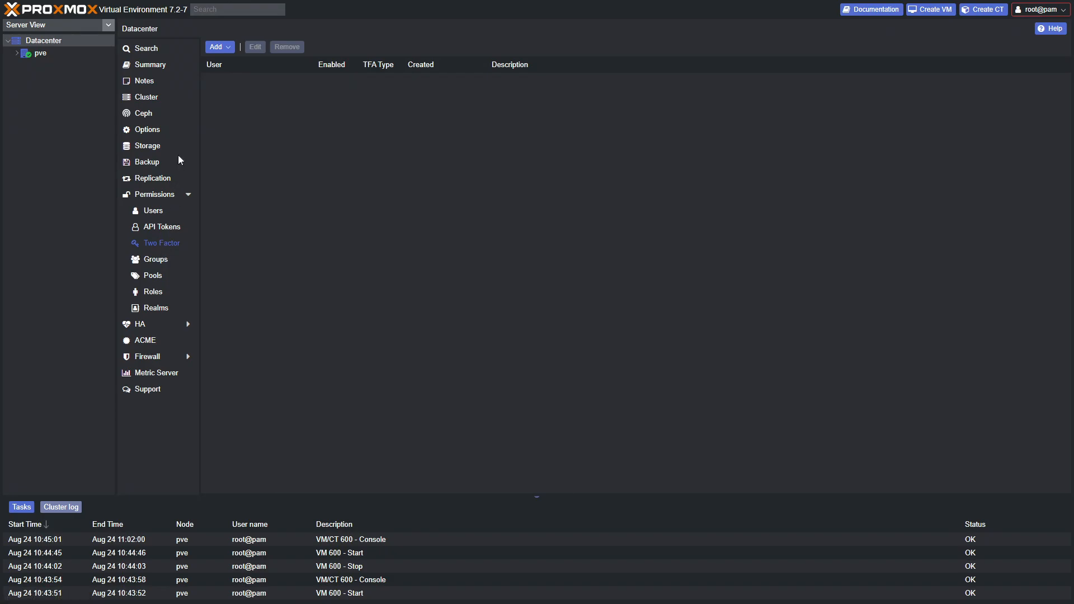
left_click(152, 275)
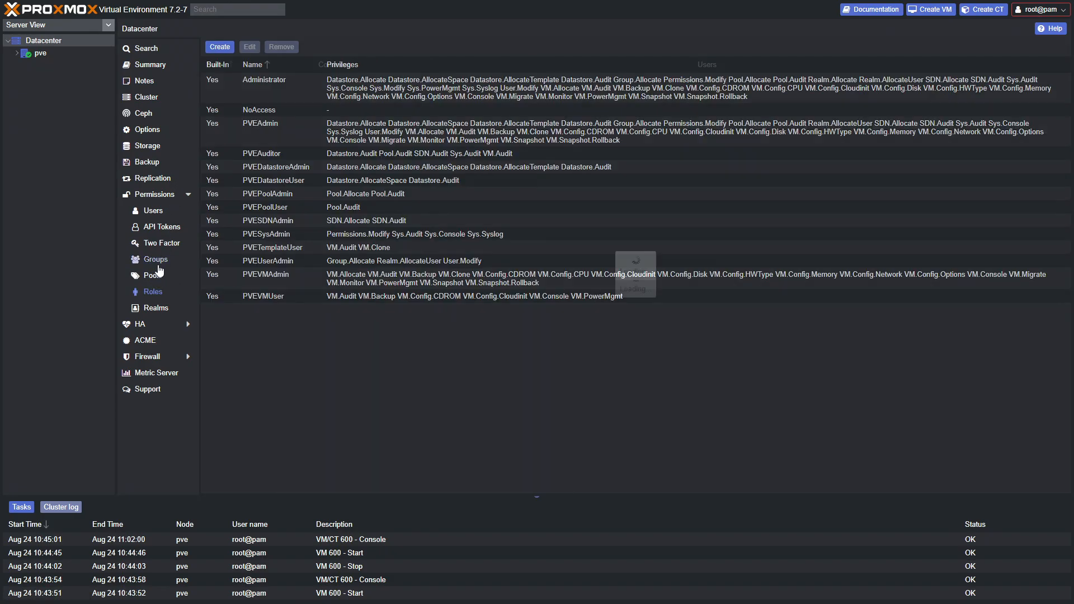
left_click(152, 292)
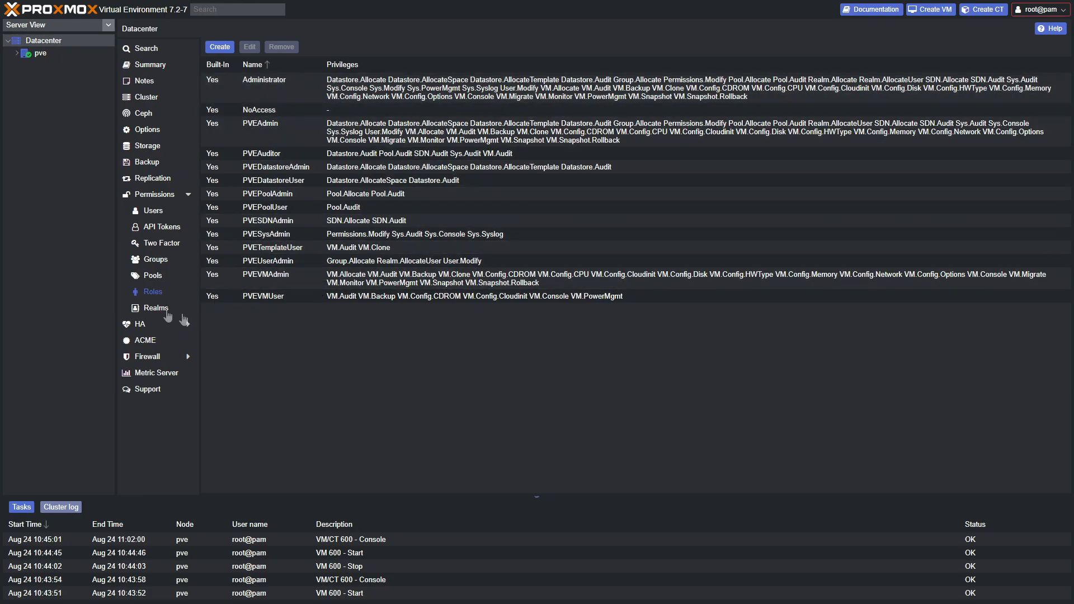
left_click(149, 341)
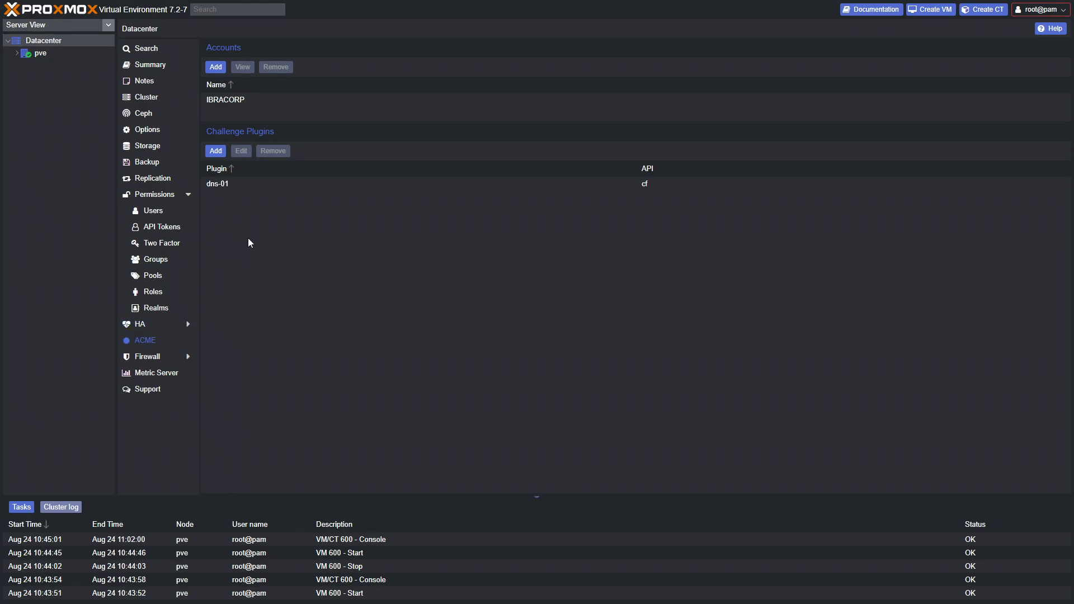
left_click(153, 355)
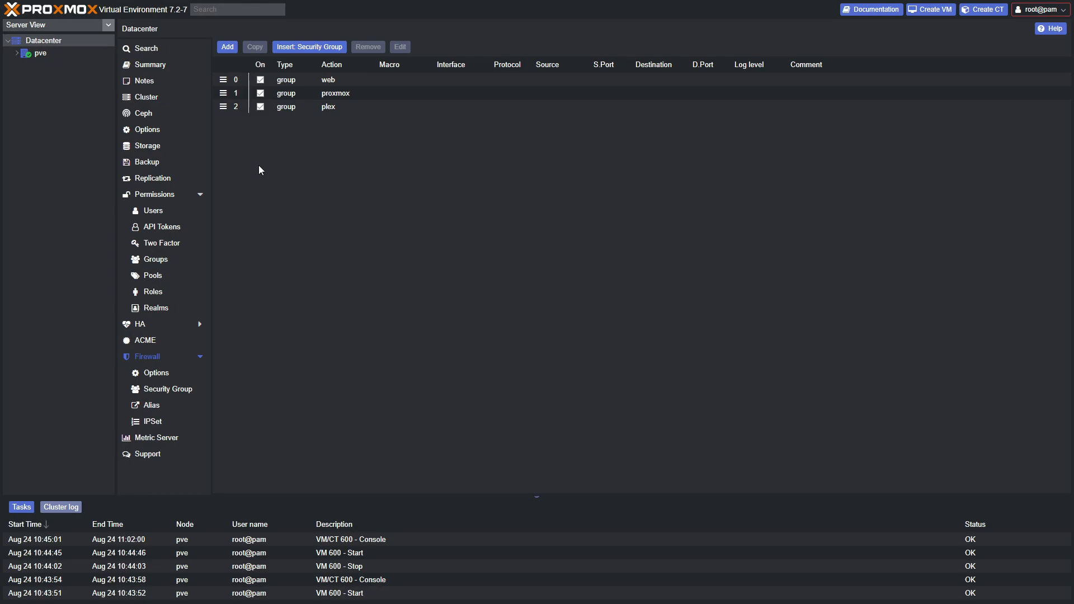
Inspect the proxmox, plex and web security groups, including proxmox's port 8006 rule
left_click(342, 93)
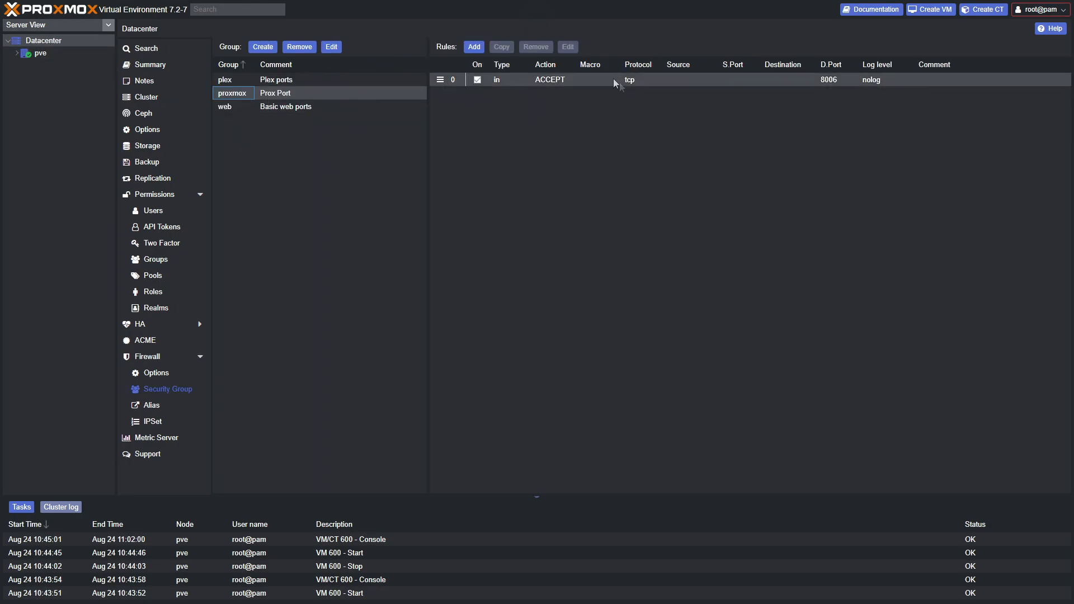
left_click(615, 83)
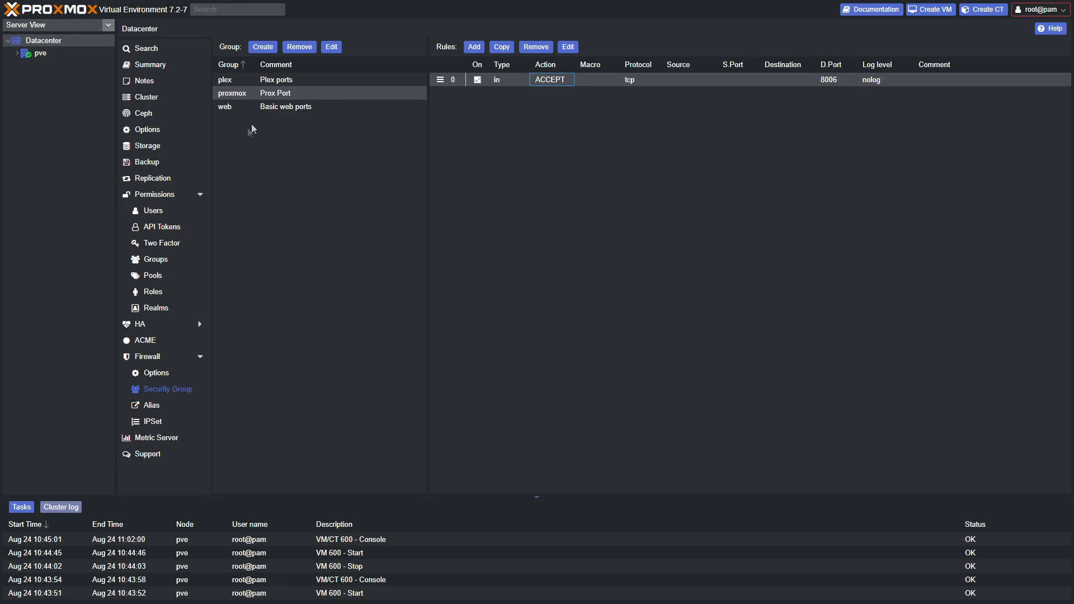
left_click(285, 79)
left_click(289, 107)
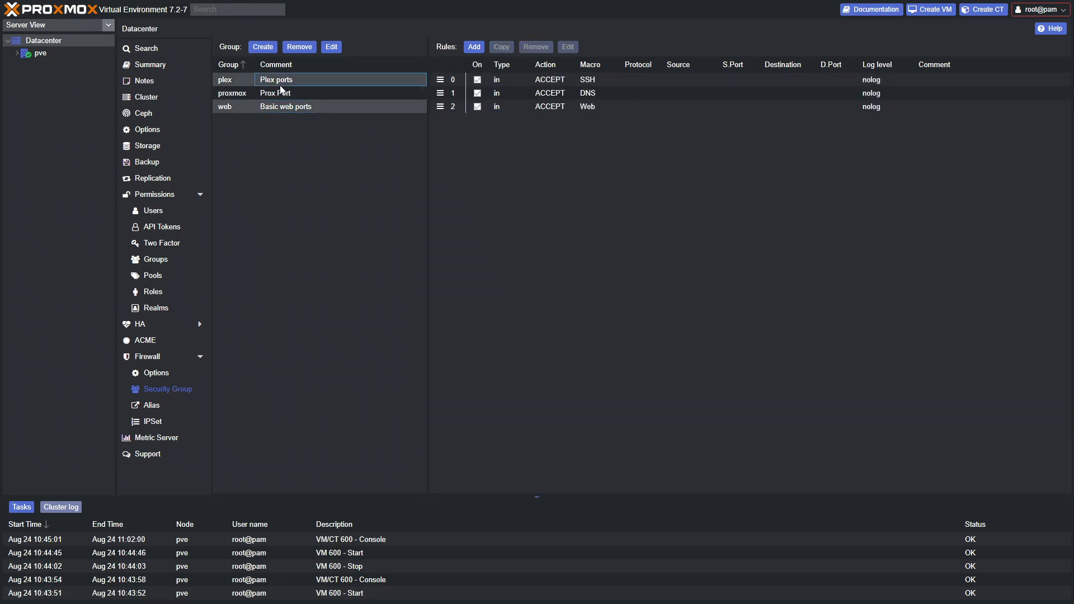
left_click(280, 85)
Check the Datacenter firewall options and rules, then open the pve node's summary dashboard
left_click(159, 374)
left_click(157, 358)
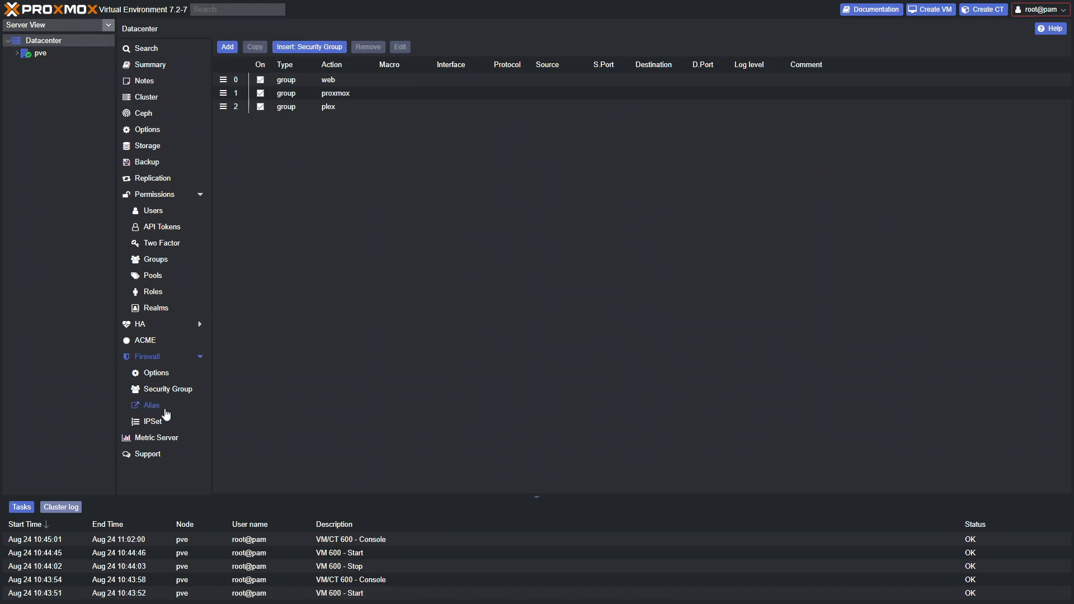
left_click(40, 53)
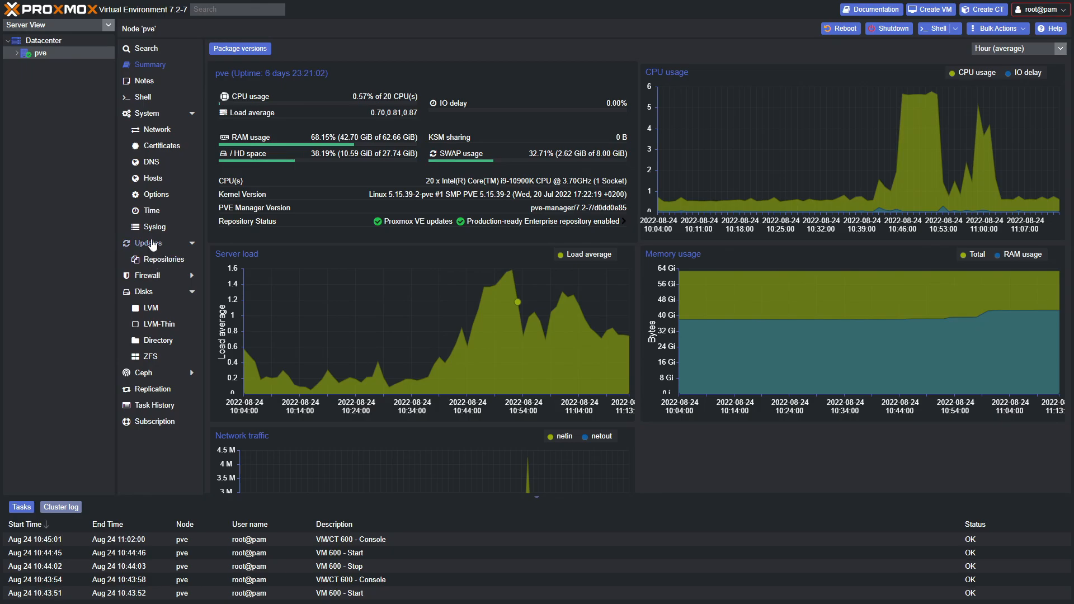
Show node pve's APT repositories under Updates > Repositories
left_click(157, 260)
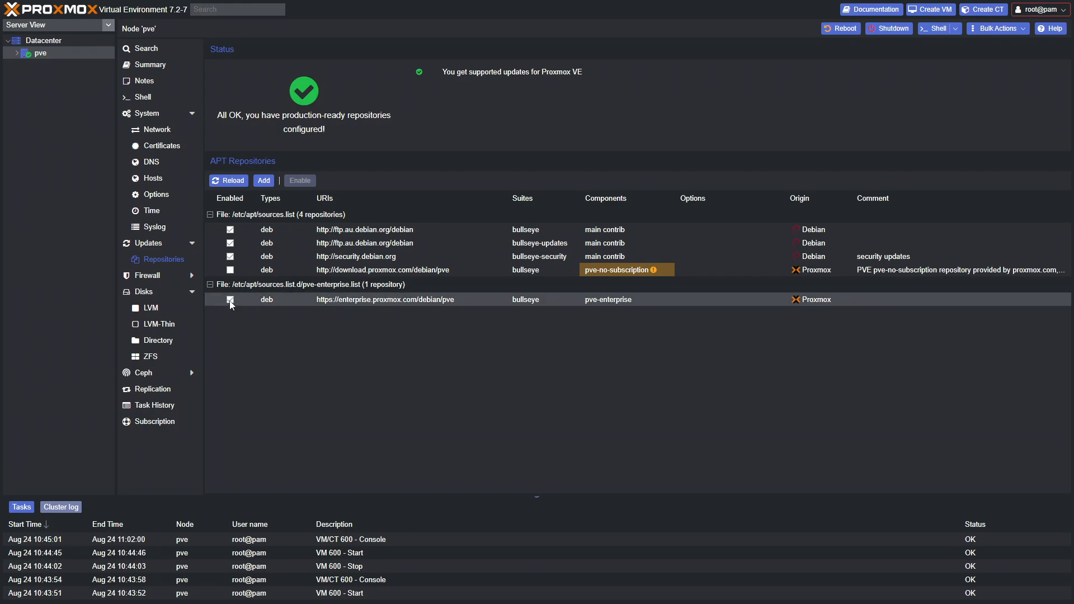
Disable the pve-enterprise repository and enable pve-no-subscription
left_click(315, 301)
left_click(300, 181)
left_click(282, 271)
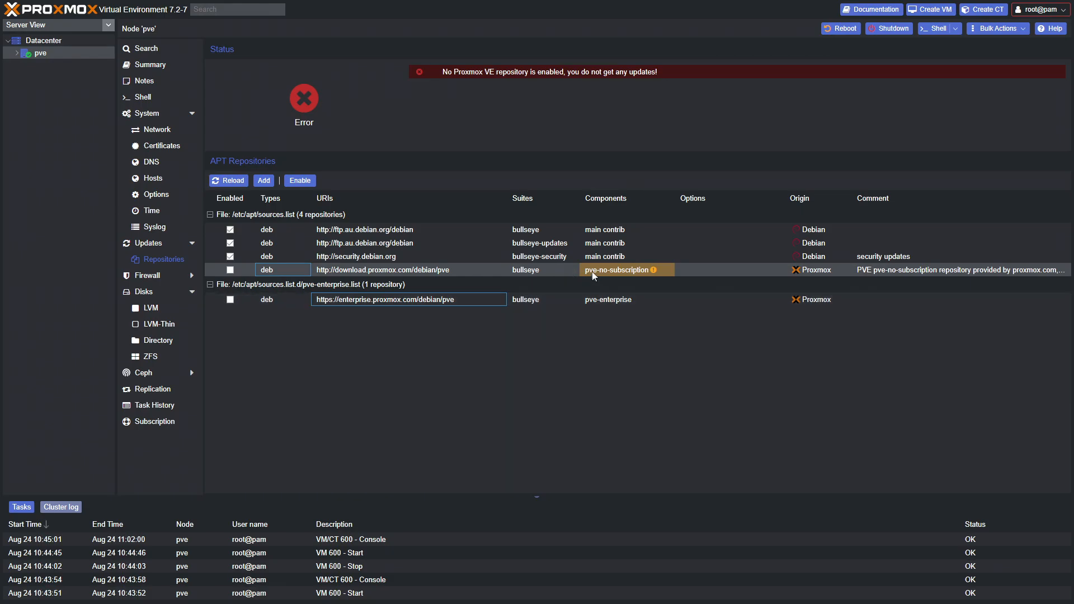
left_click(300, 180)
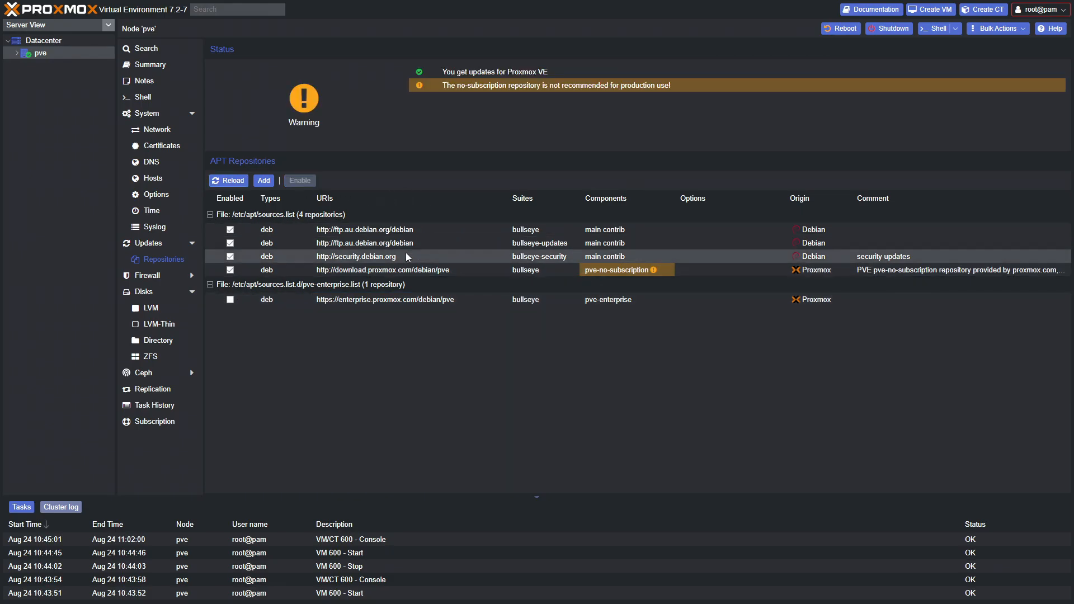
Refresh the package database under Updates, then re-enable the pve-enterprise repository
left_click(148, 244)
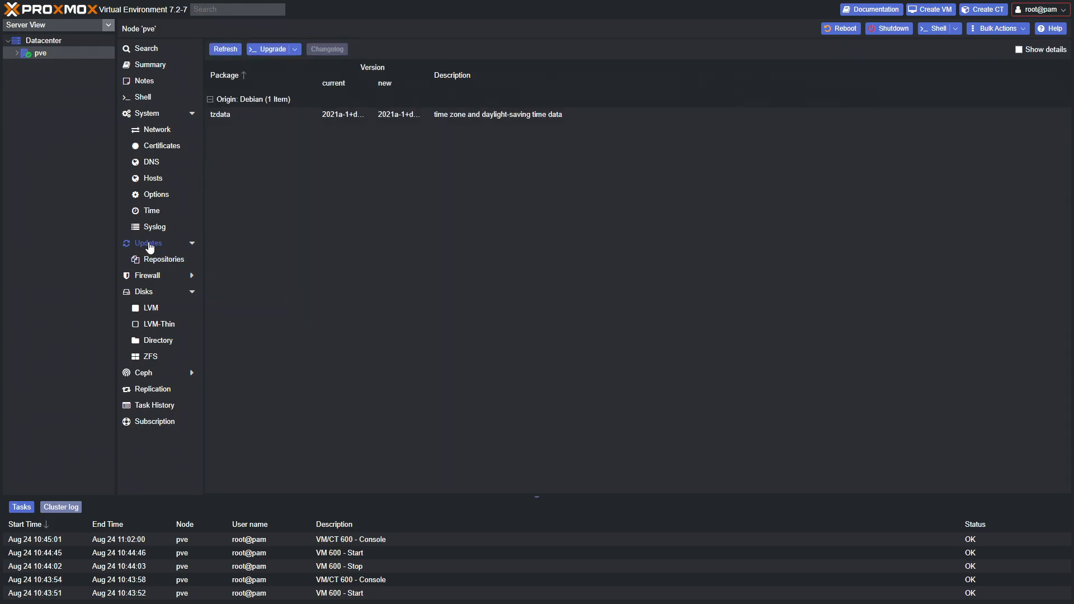
left_click(225, 49)
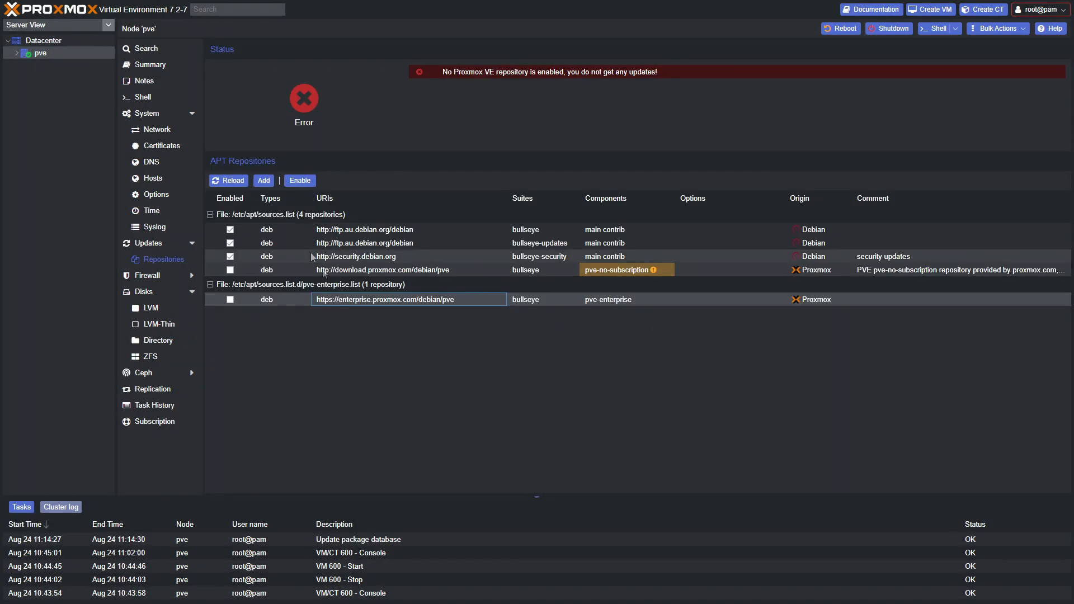
left_click(230, 299)
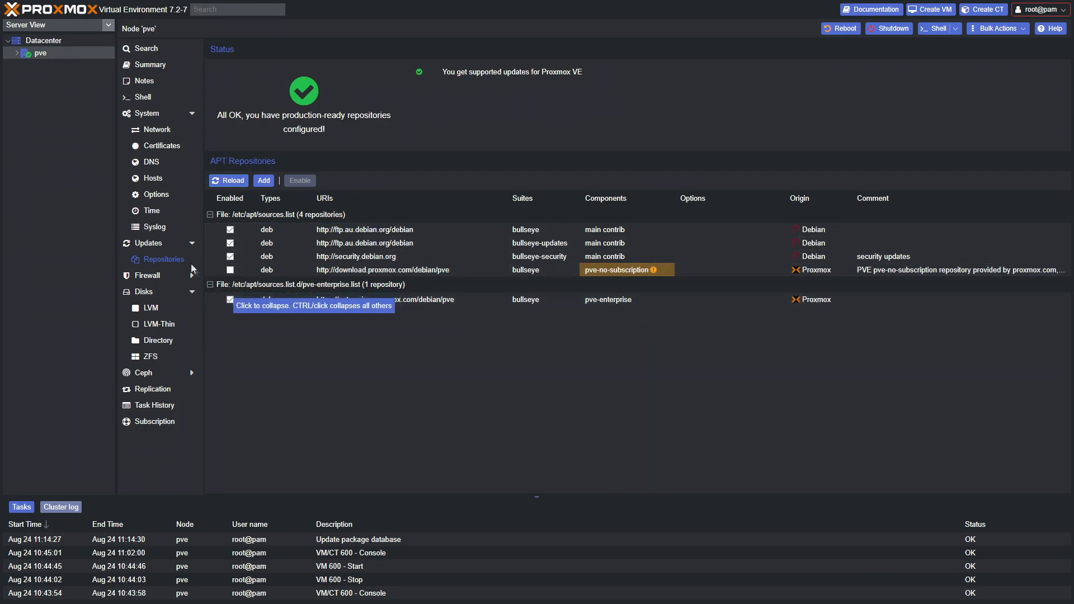
Refresh the package database again and close the finished update task log
left_click(149, 243)
left_click(225, 49)
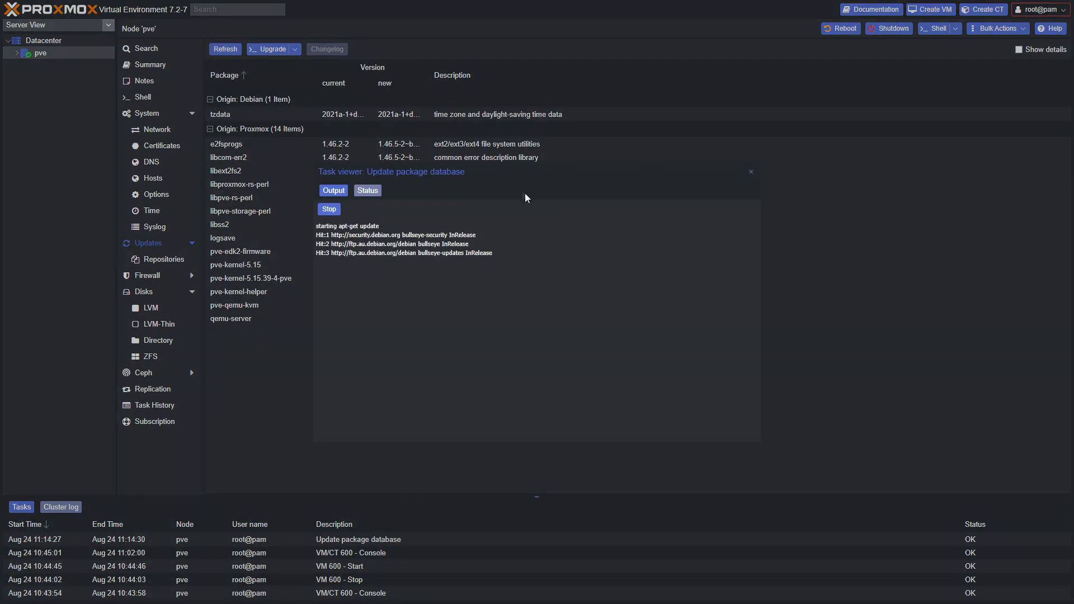
left_click(752, 176)
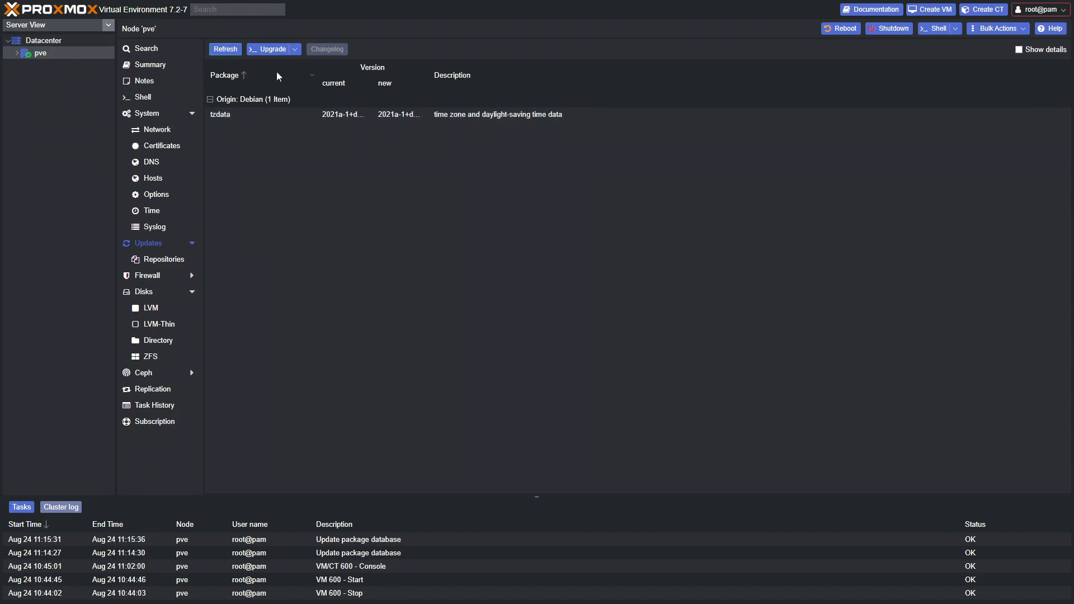
Return to the repository list, select pve-no-subscription, then open the node's firewall rules
left_click(161, 260)
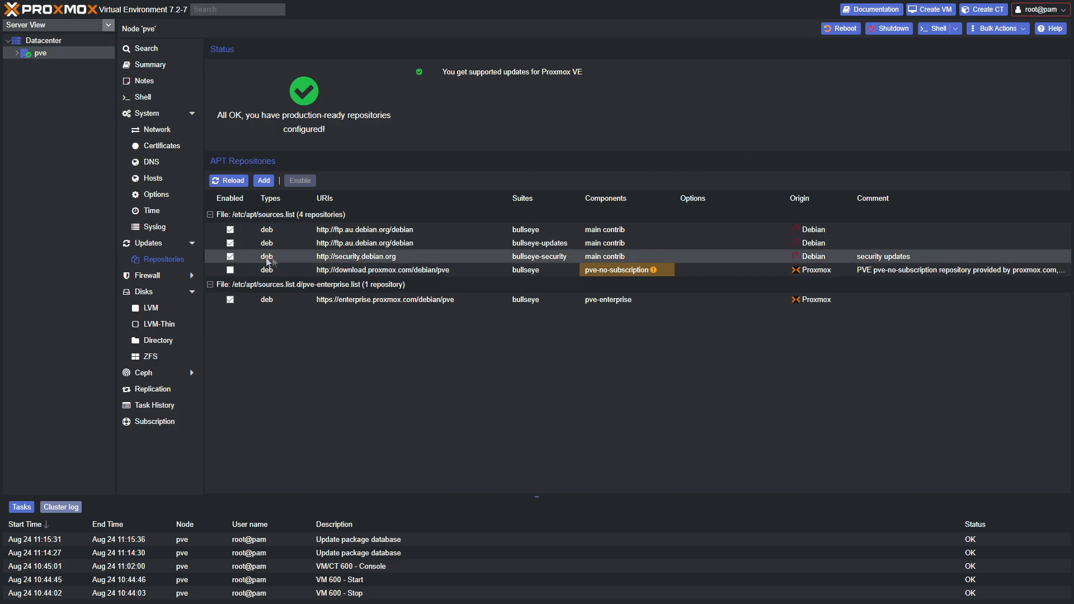
left_click(371, 271)
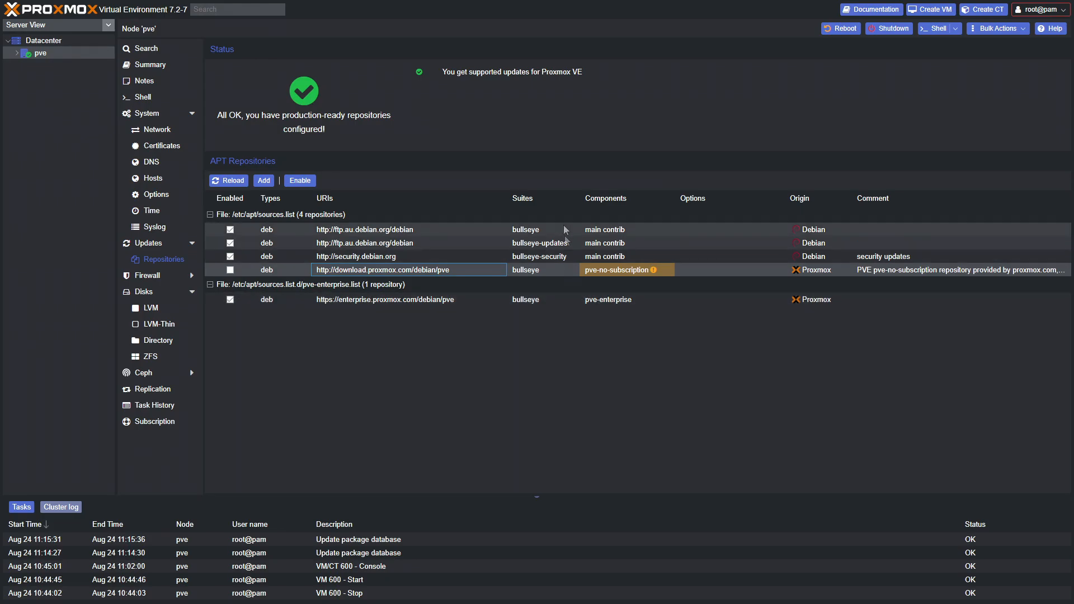
left_click(145, 277)
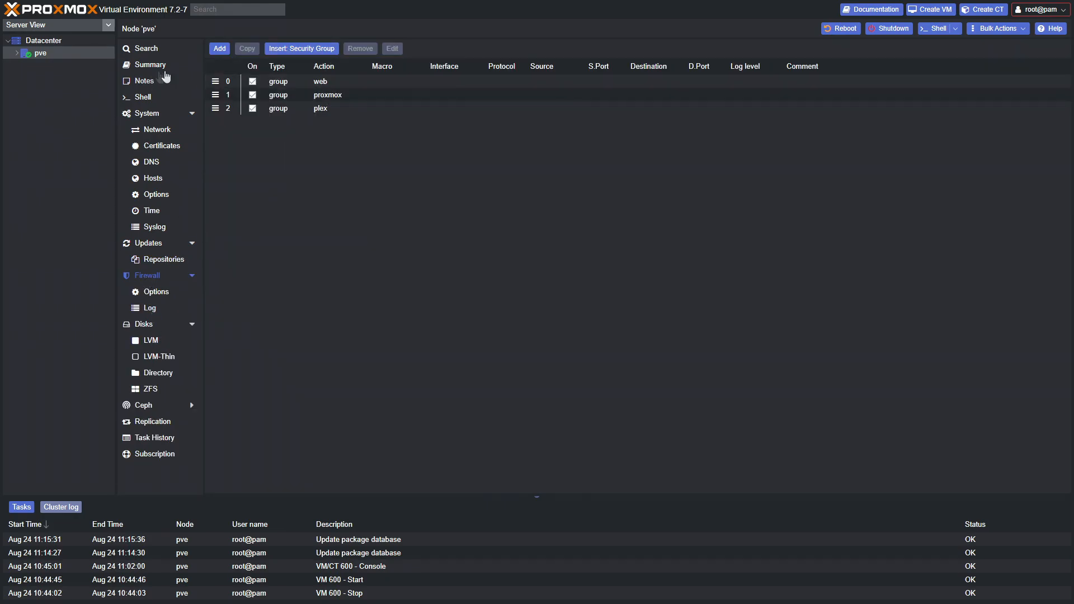
Start and cancel a new node firewall rule, then view the node's physical disks
left_click(219, 48)
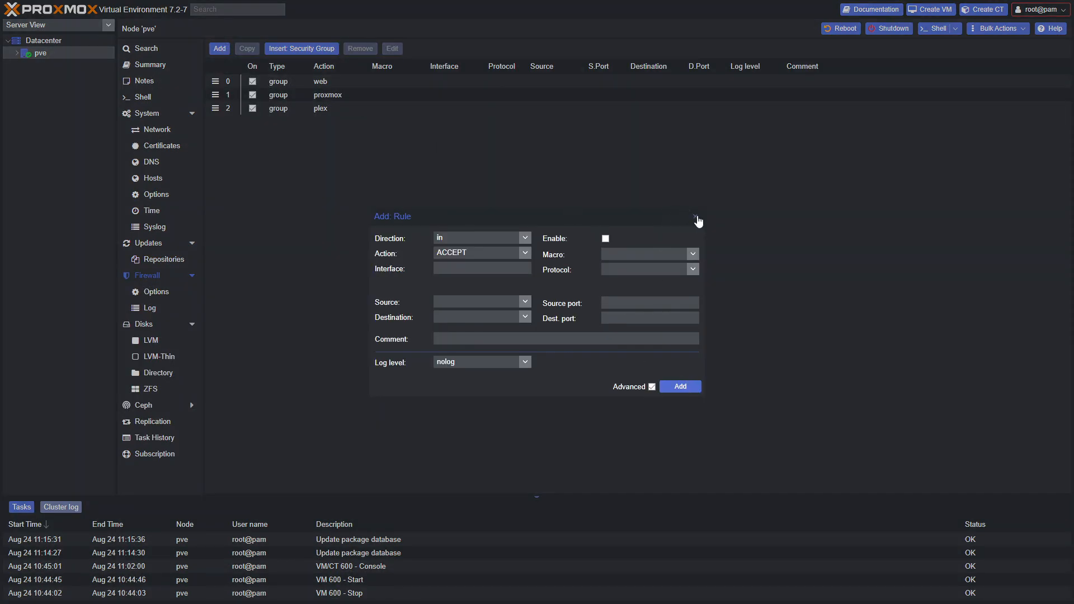
left_click(695, 217)
left_click(146, 325)
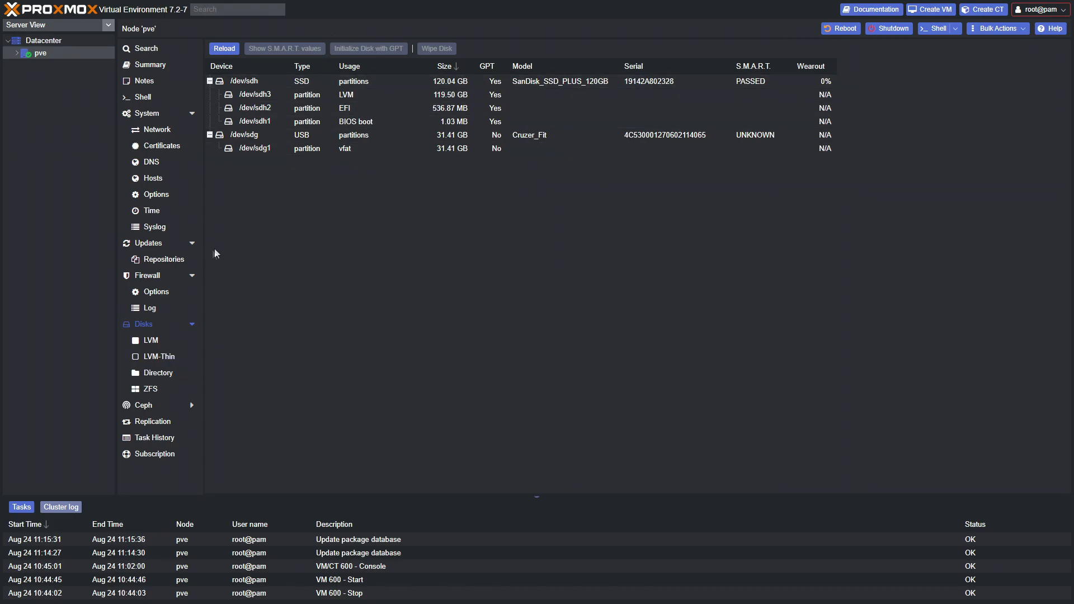
Look through the node's Ceph, Replication, Task History and Subscription pages
left_click(162, 406)
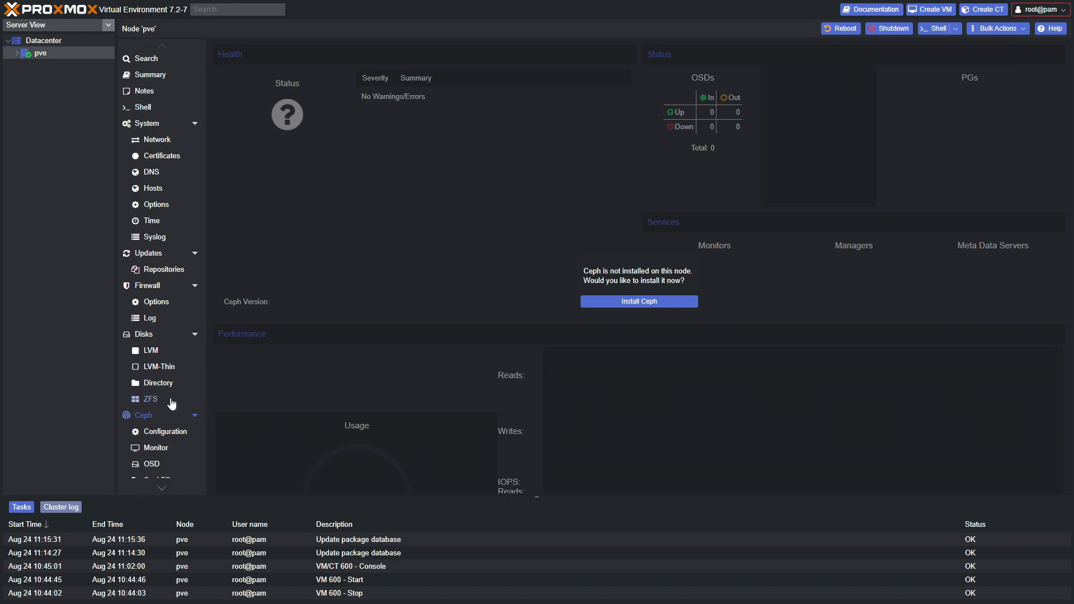
scroll(168, 411, "down", 2)
left_click(158, 439)
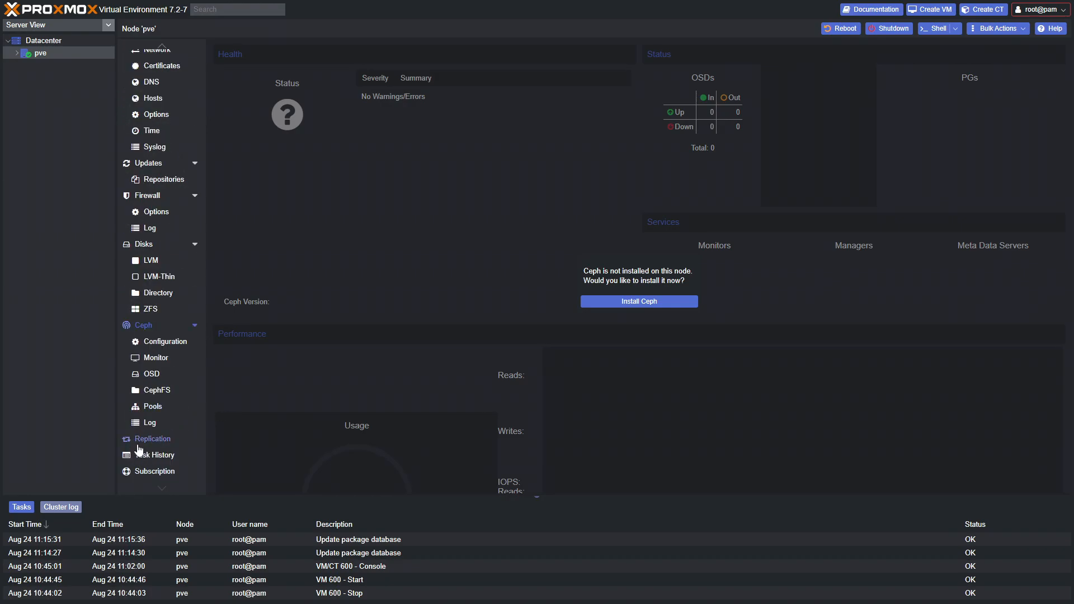
left_click(159, 455)
left_click(159, 470)
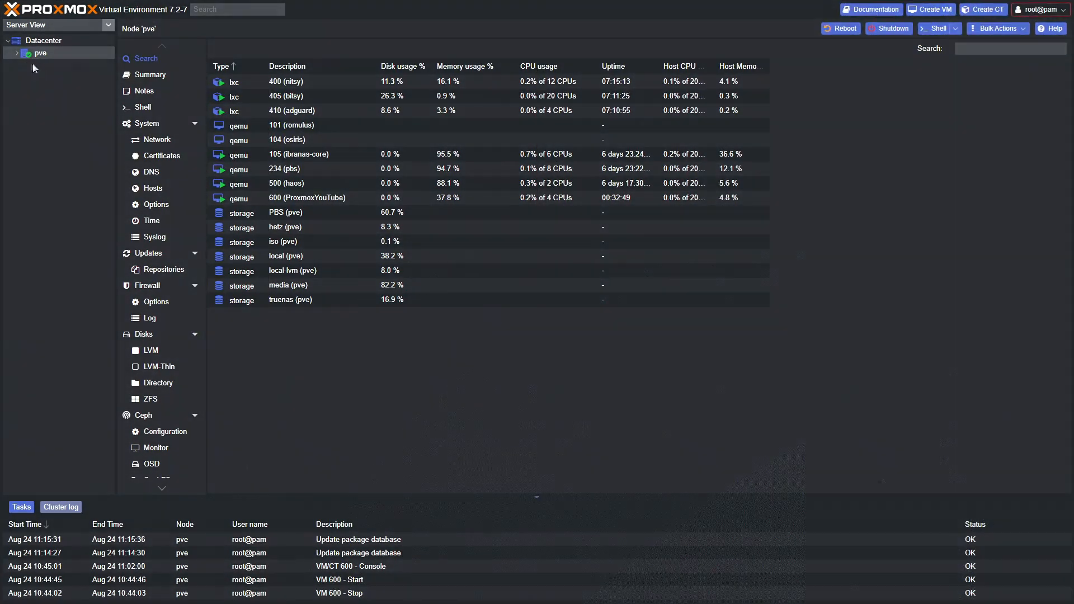
Expand pve in the tree to show its three containers, six VMs and seven storages
double_click(39, 53)
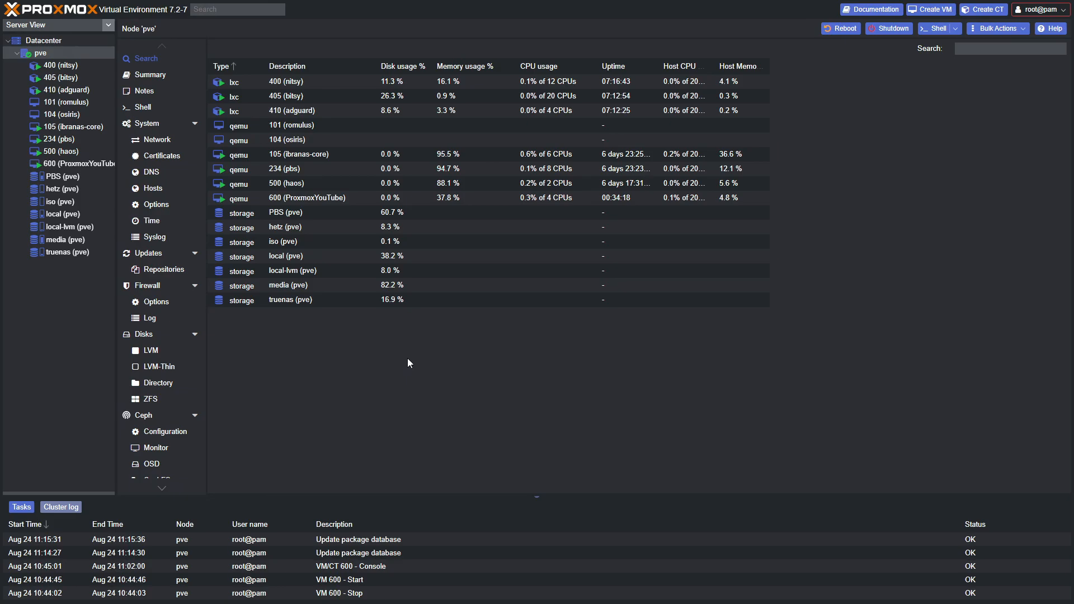
Launch the Create CT wizard from the pve node's context menu
left_click(52, 54)
right_click(42, 54)
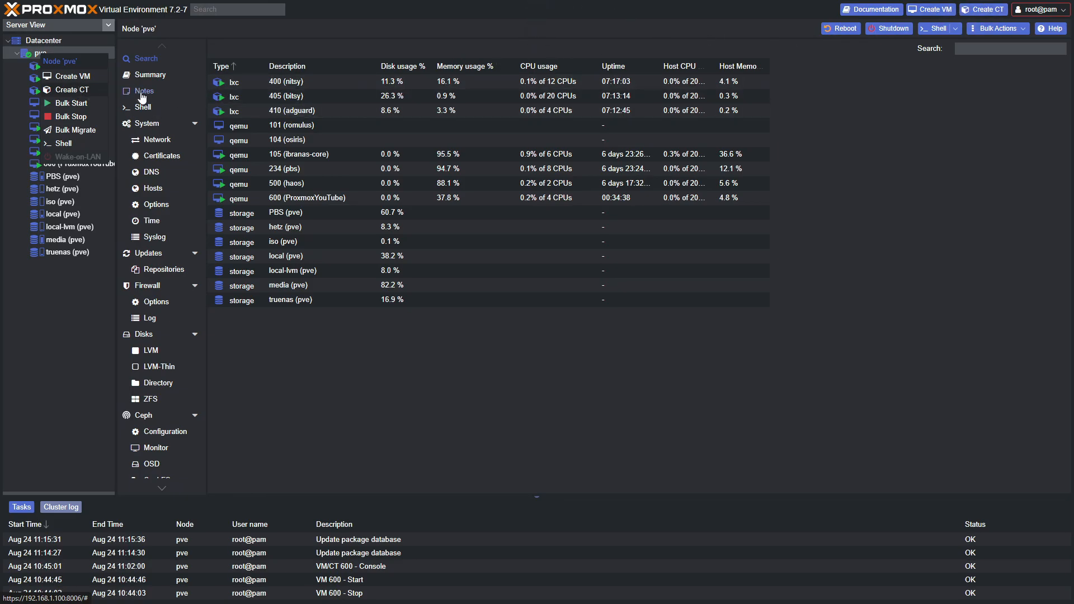
left_click(41, 90)
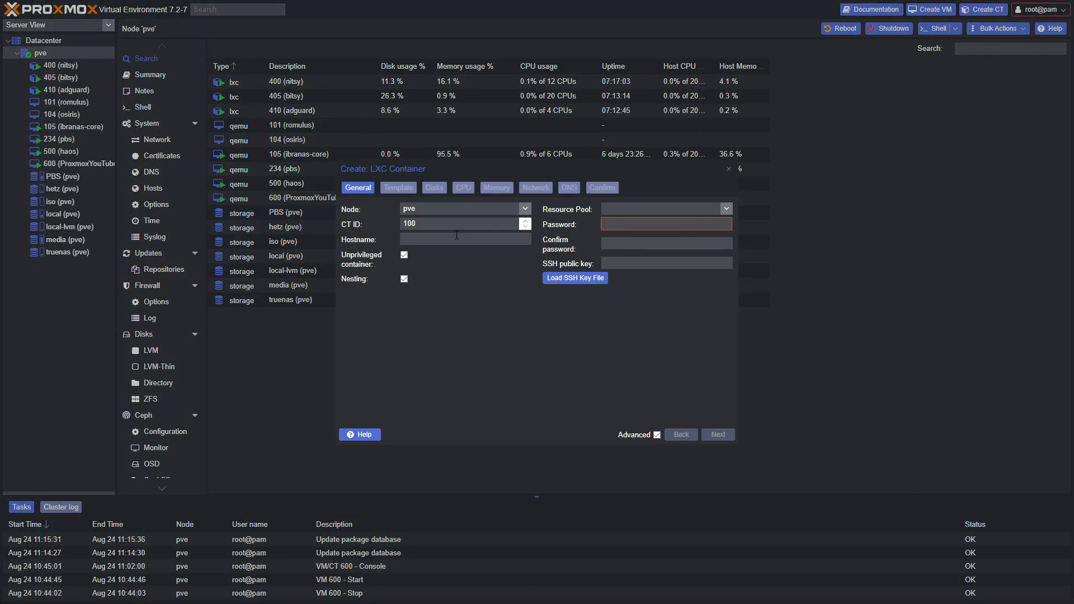
Set the container ID to 650 and the hostname to testlxc
double_click(438, 224)
type("600")
key("Tab")
type("testlxc")
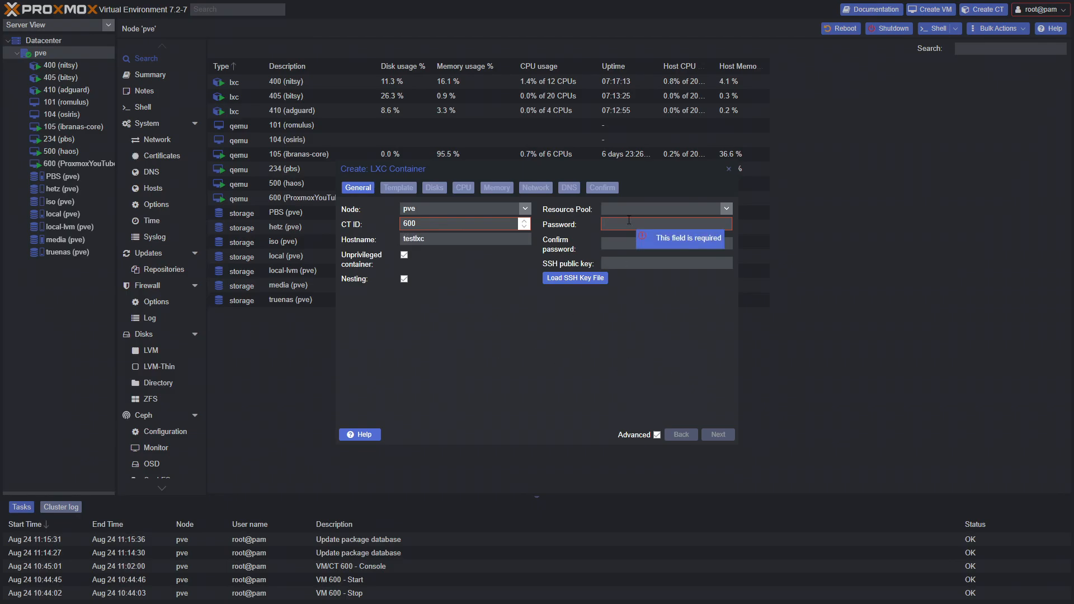
left_click_drag(416, 223, 409, 224)
type("50")
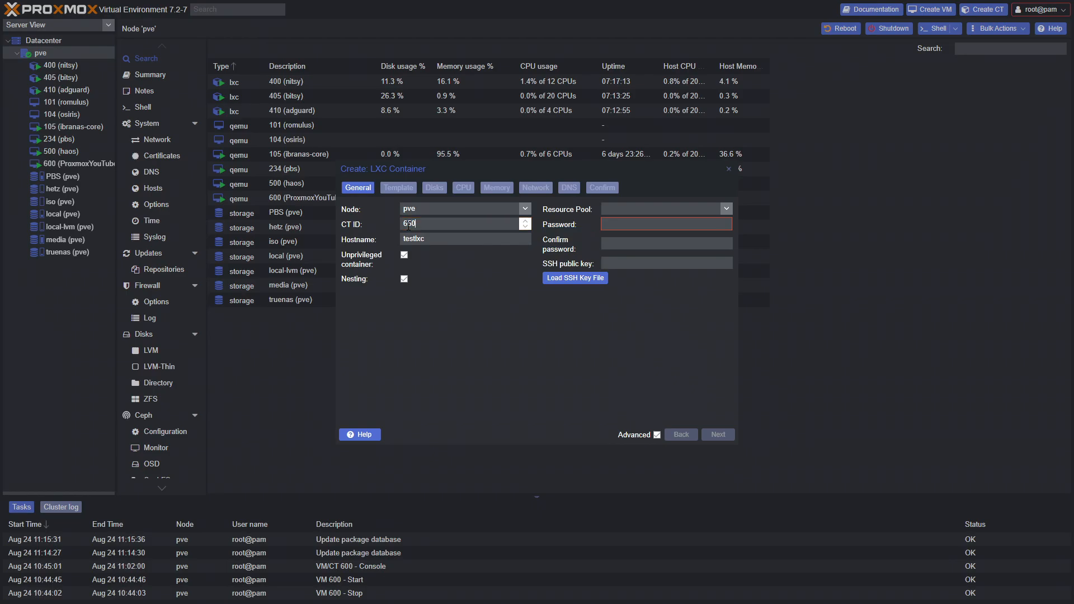
left_click(495, 240)
Enter the root password and confirm it
type("••••••••••")
left_click(631, 241)
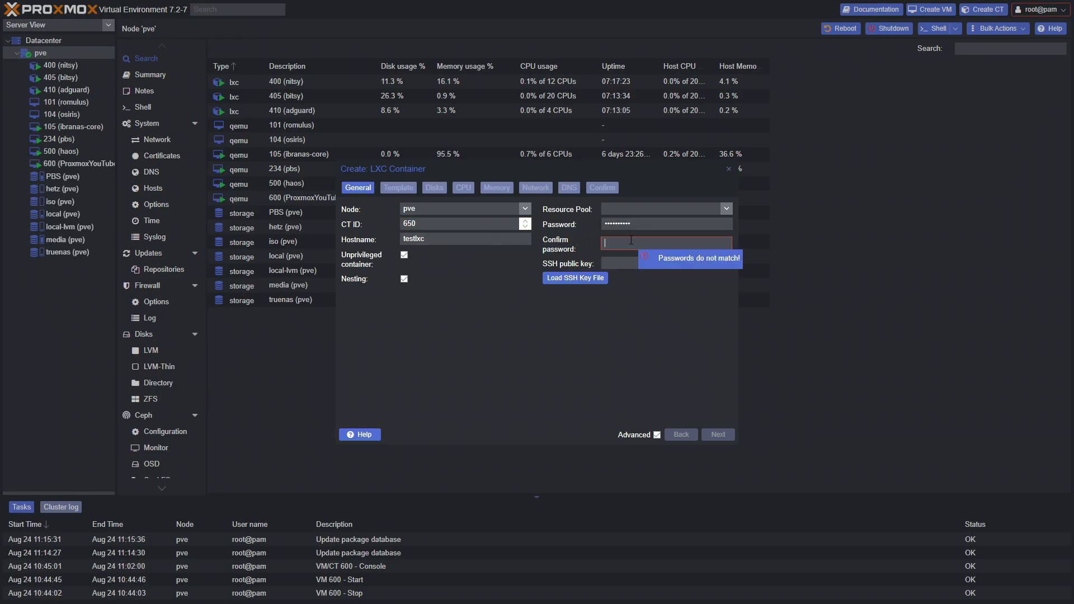
type("••••••••••")
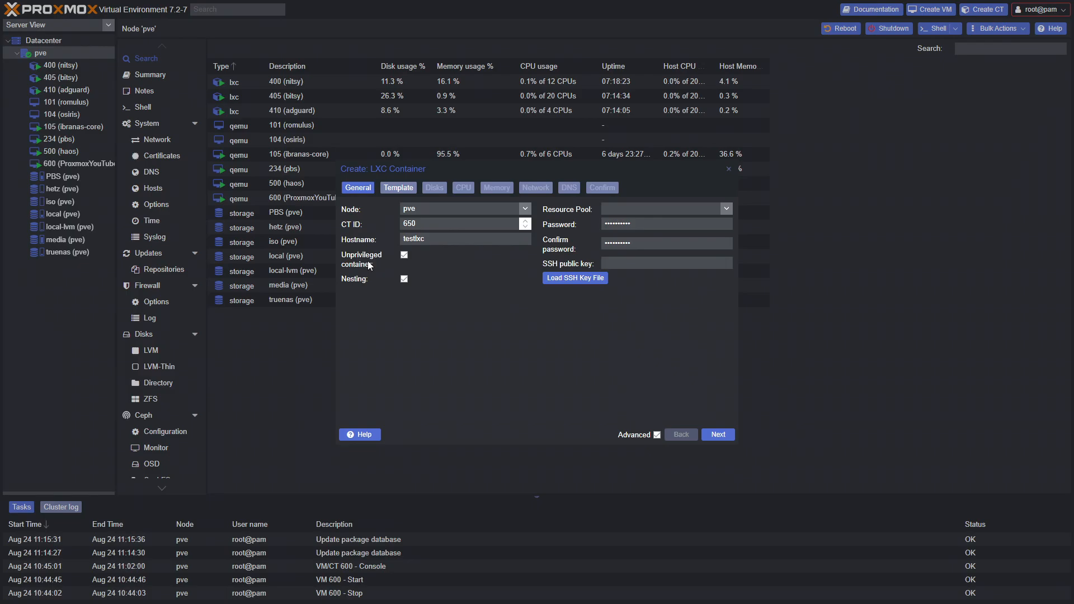
Make the container privileged and pick the ubuntu-20.04 template from local storage
left_click(404, 255)
left_click(719, 439)
left_click(525, 210)
left_click(525, 237)
left_click(523, 224)
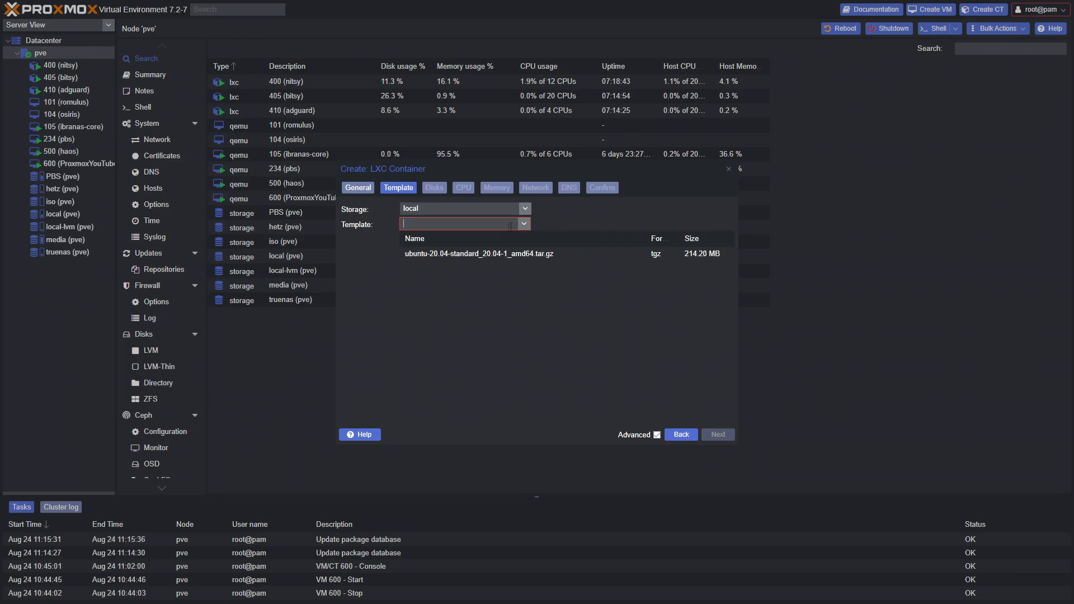
left_click(498, 255)
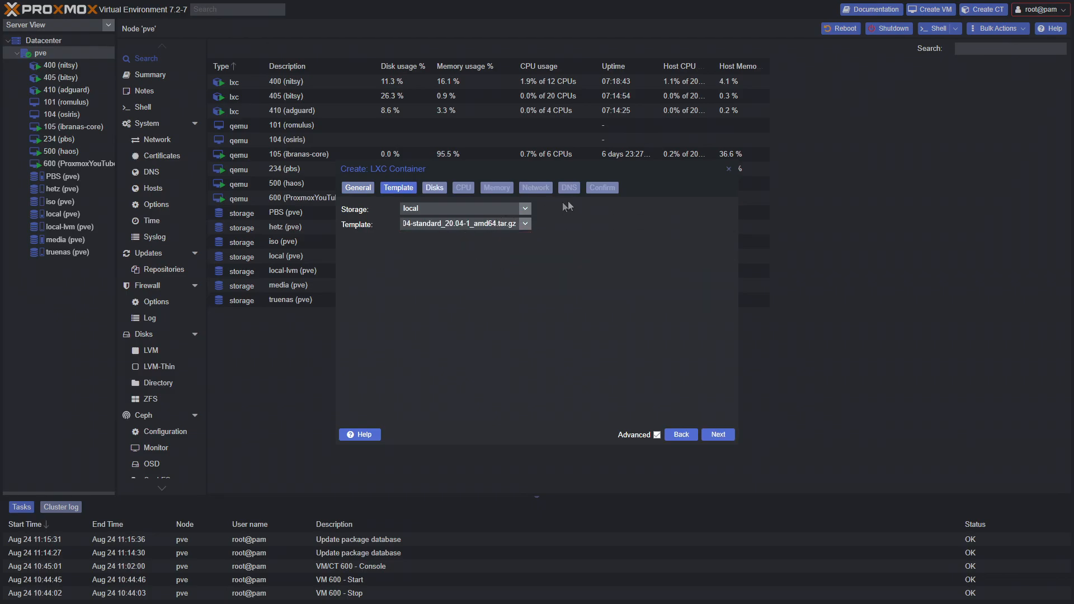
Leave the wizard and view the CT templates stored on local
left_click(729, 169)
left_click(62, 213)
left_click(157, 113)
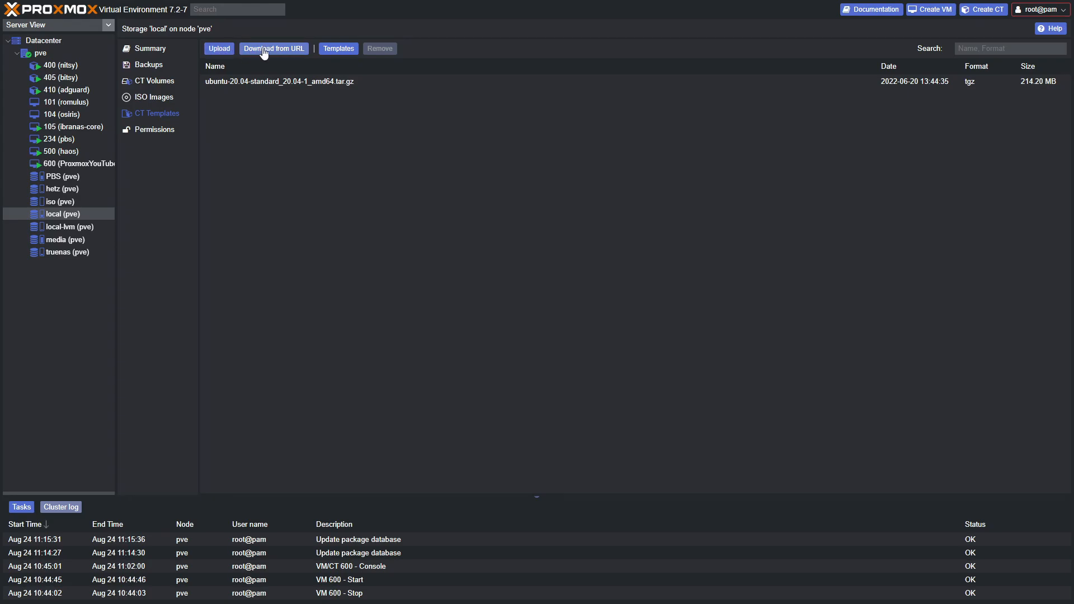
Browse the downloadable template catalogue, looking at turnkey-openldap and turnkey-invoice-ninja
left_click(338, 49)
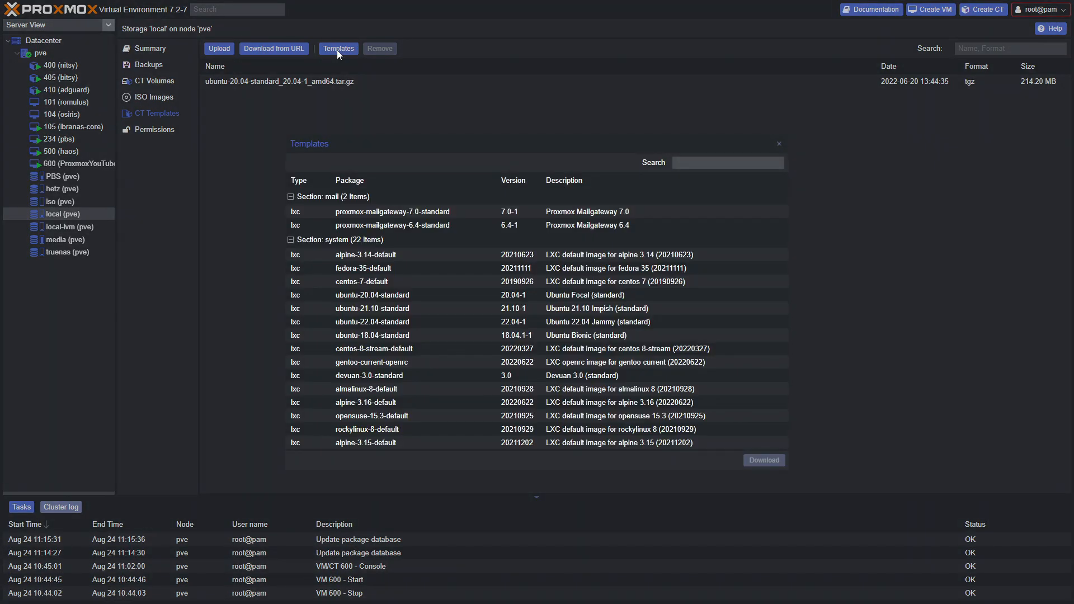
scroll(458, 261, "down", 10)
scroll(458, 261, "down", 10)
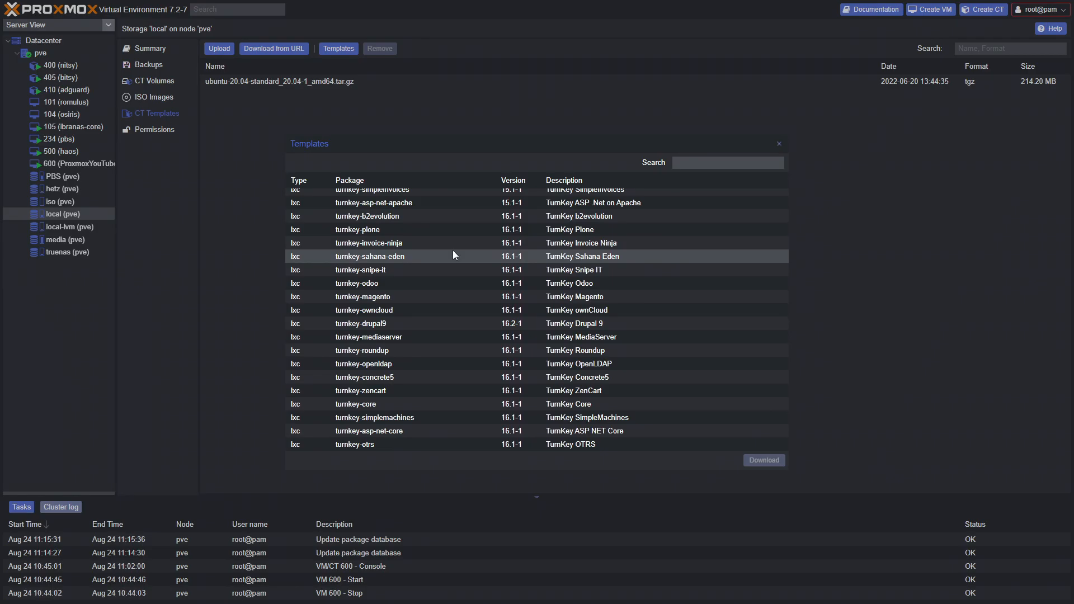
scroll(448, 250, "down", 10)
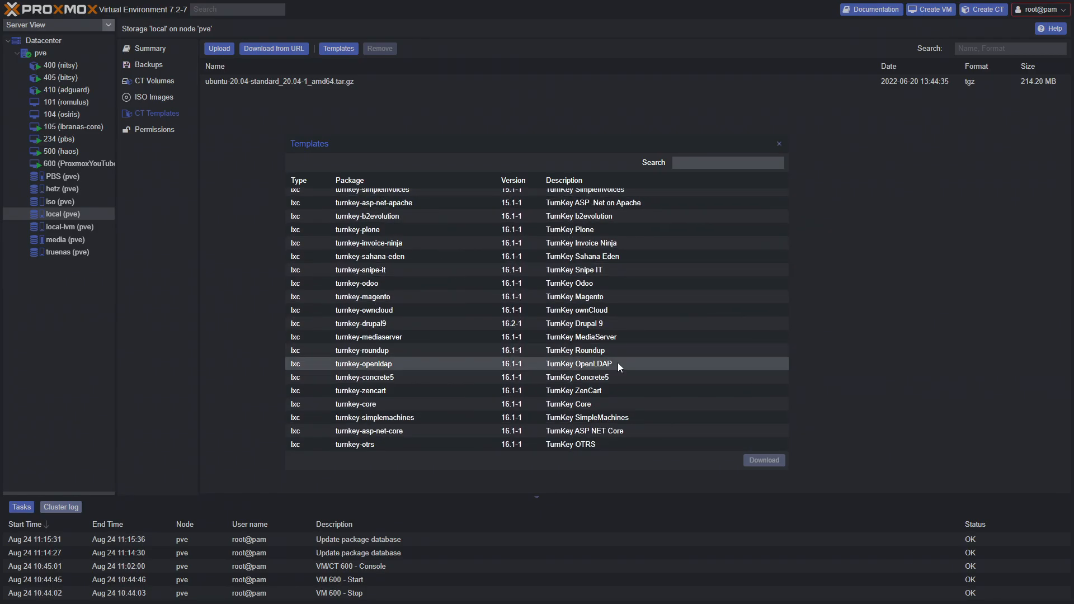
left_click(617, 362)
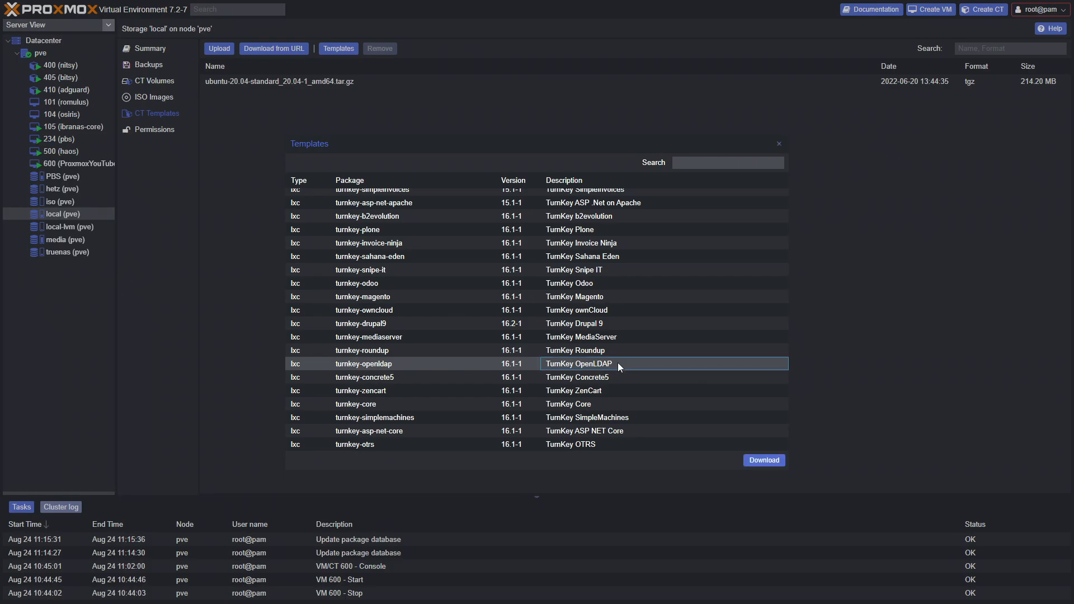
scroll(614, 366, "up", 2)
left_click(622, 299)
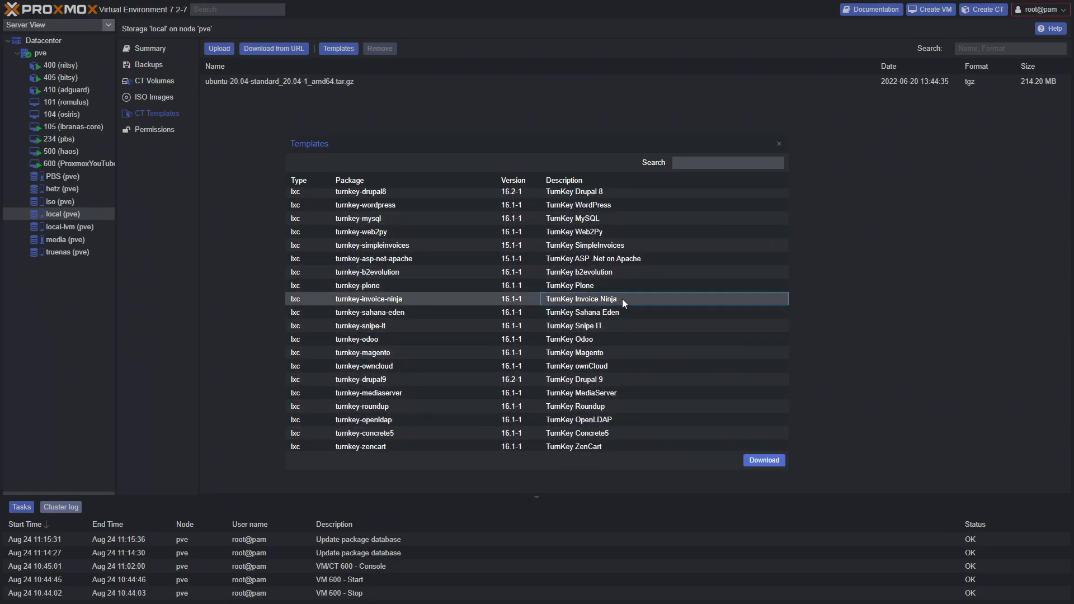
Find ubuntu-20.04-standard in the catalogue, then choose it as the wizard's template
scroll(618, 300, "up", 5)
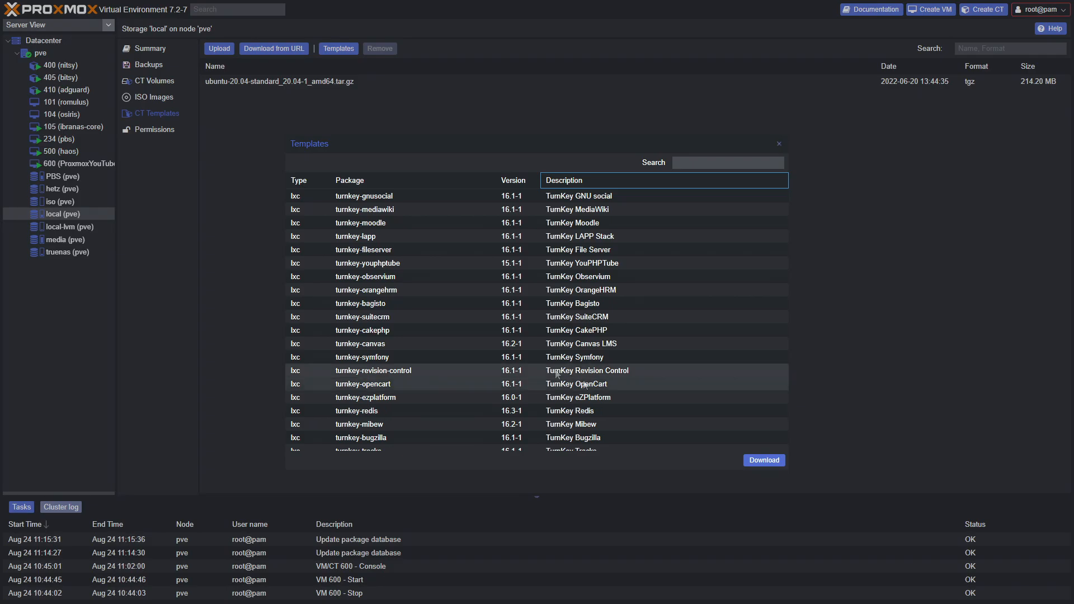
scroll(384, 258, "up", 10)
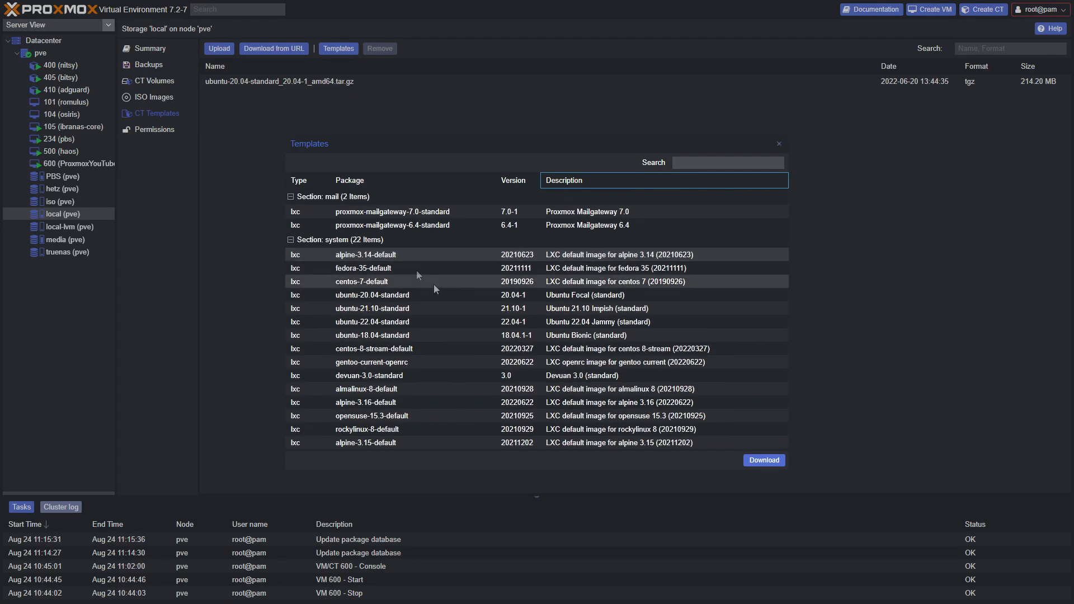
left_click(475, 322)
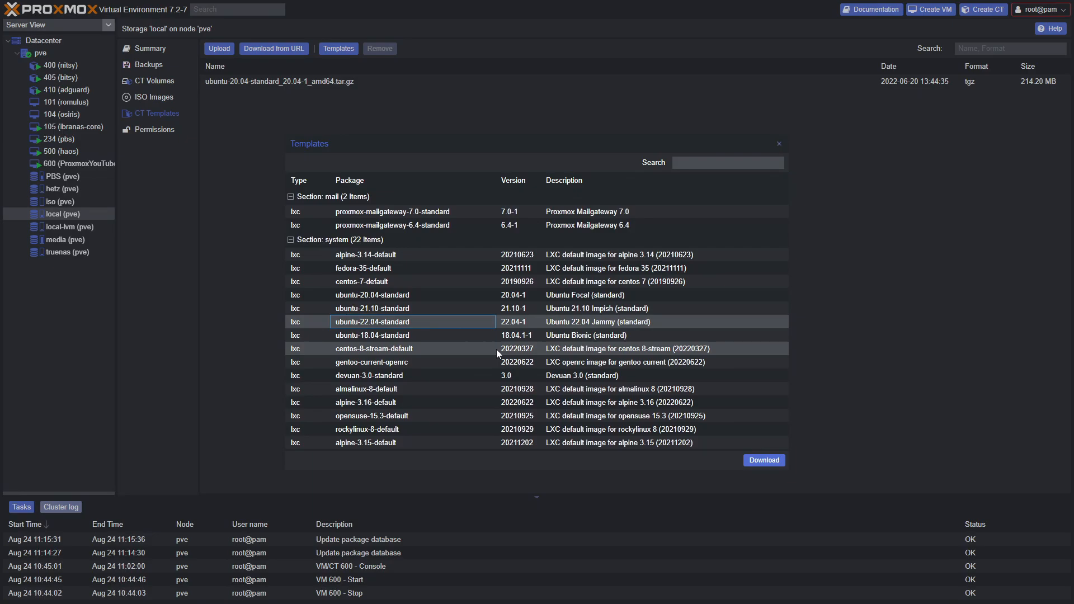
scroll(495, 349, "down", 2)
left_click(411, 239)
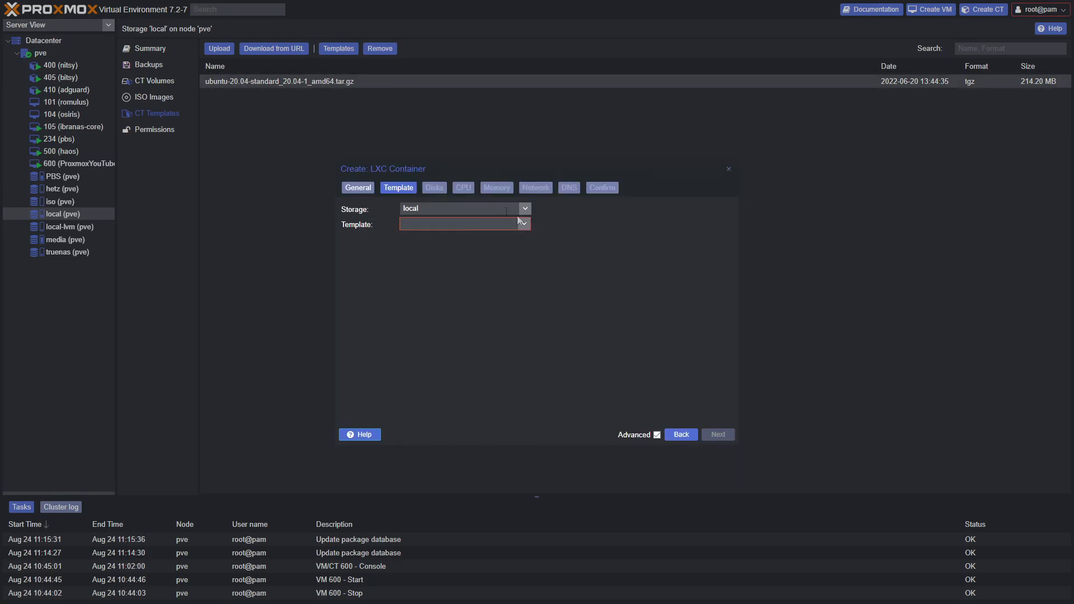
left_click(523, 224)
left_click(515, 254)
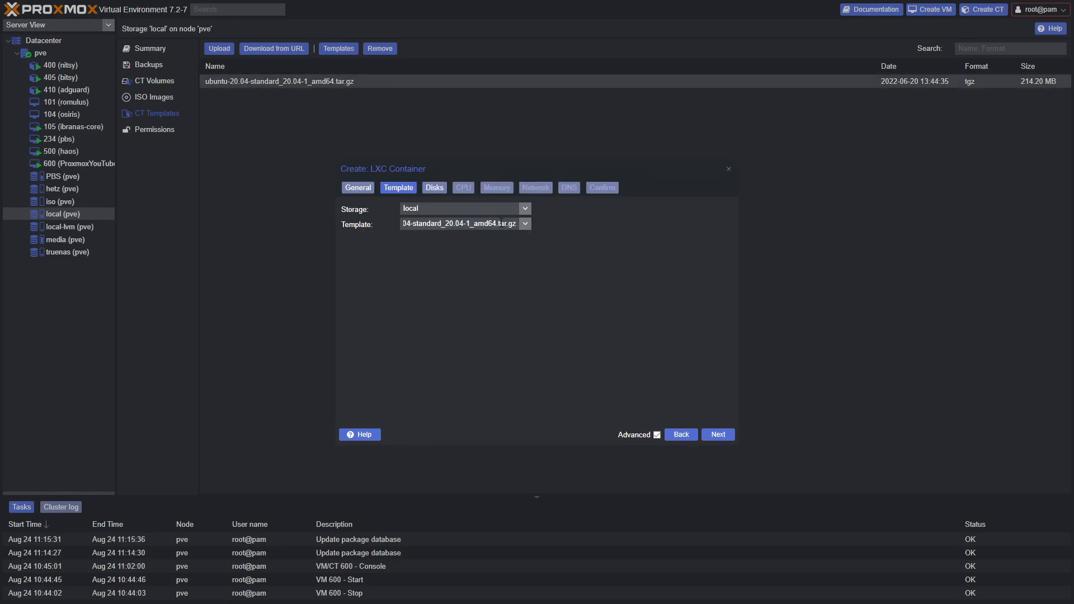
Keep the 8 GiB disk, set Cores to 4 and Memory to 4096 MiB
left_click(718, 434)
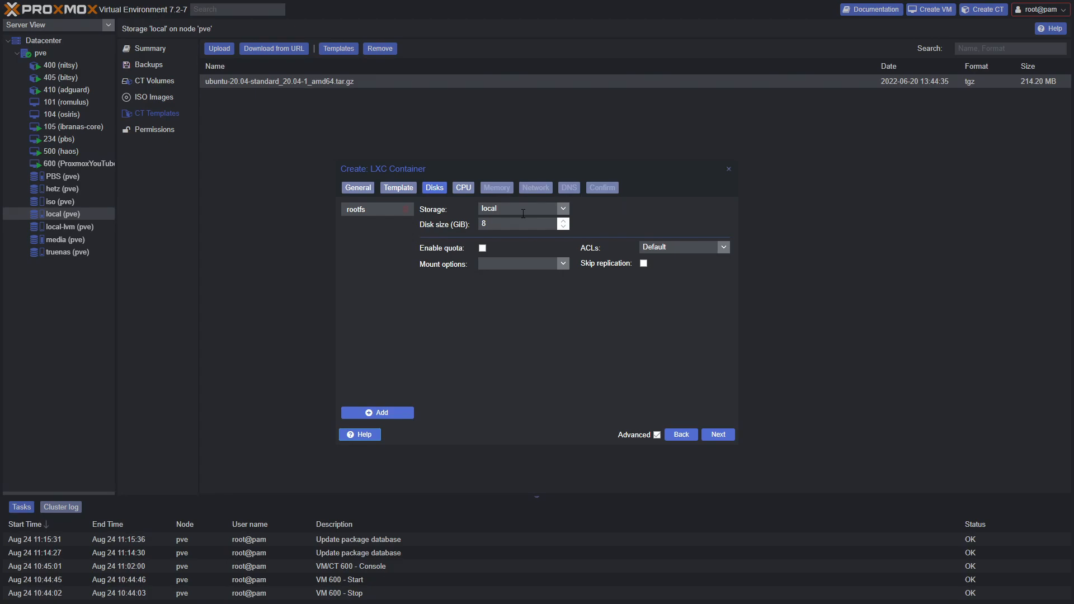
left_click_drag(501, 224, 477, 226)
left_click(714, 434)
double_click(402, 206)
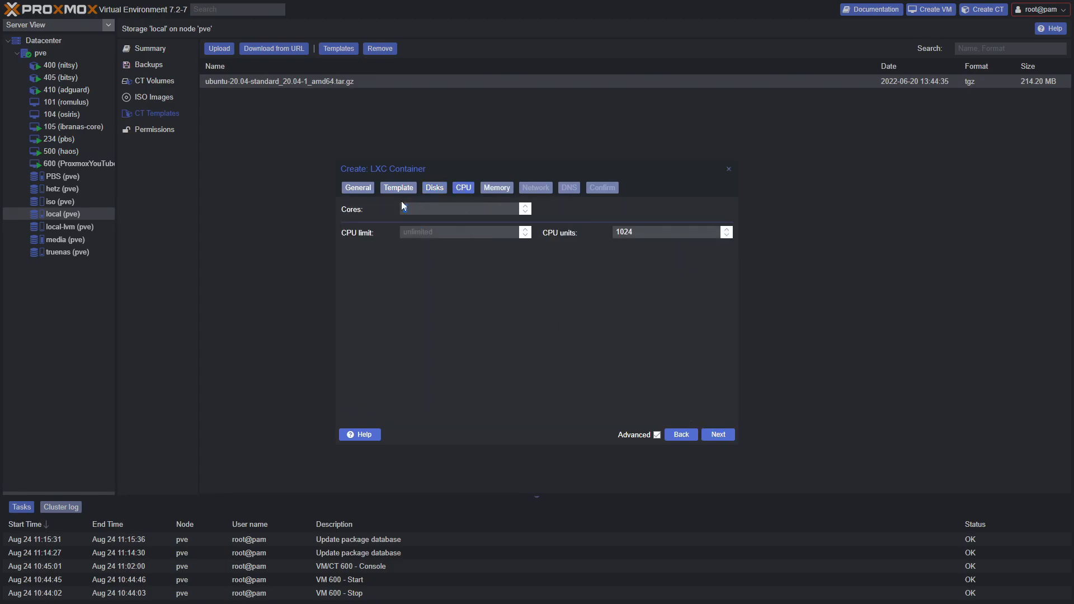
type("4")
left_click(716, 434)
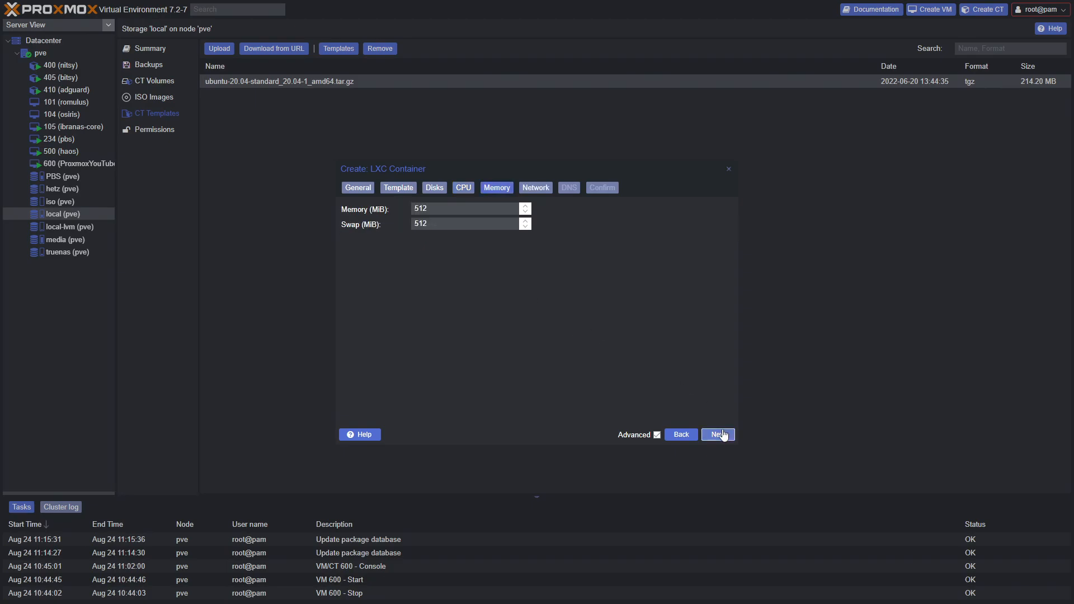
type("4096")
Enter IPv4 192.168.1.134/24 and gateway 192.168.1.1 on the Network step
left_click(718, 434)
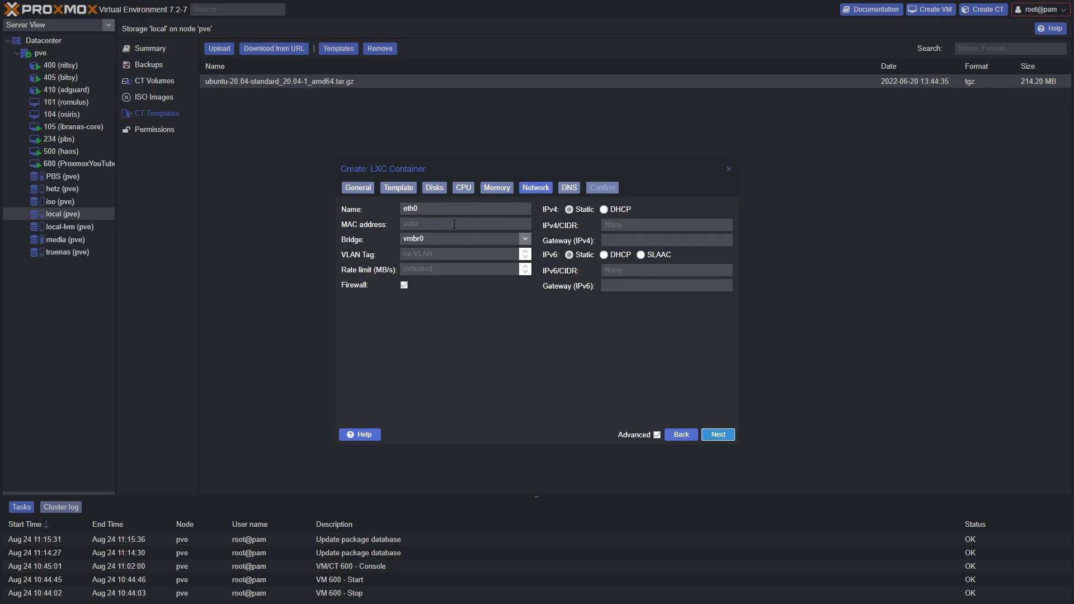
left_click(668, 225)
key("Tab")
type("19")
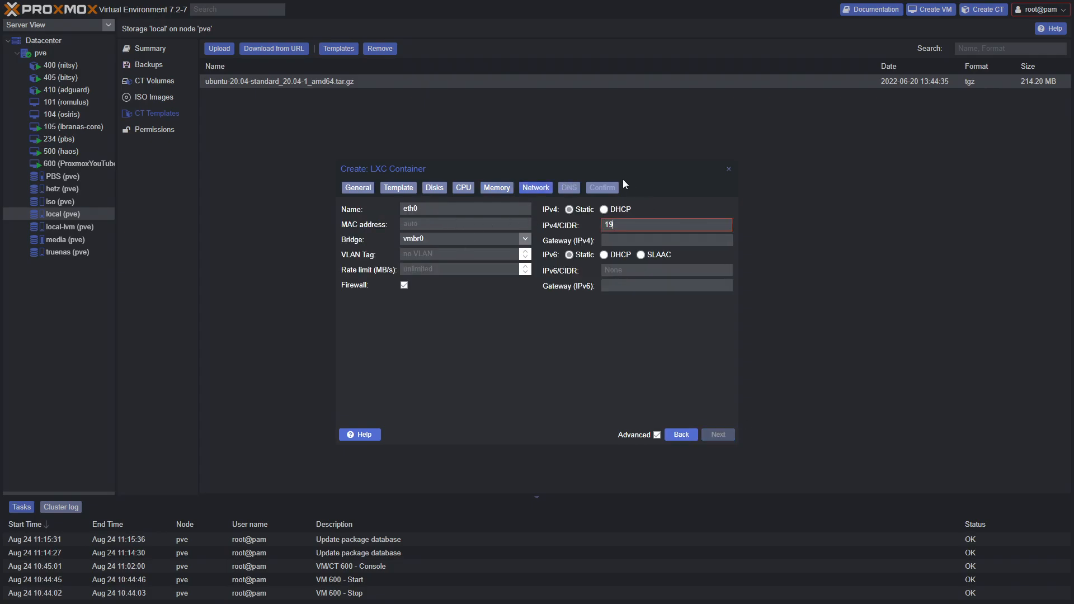
type("2.168.1.134")
left_click(648, 240)
type("192.168.1.1")
mouse_move(660, 222)
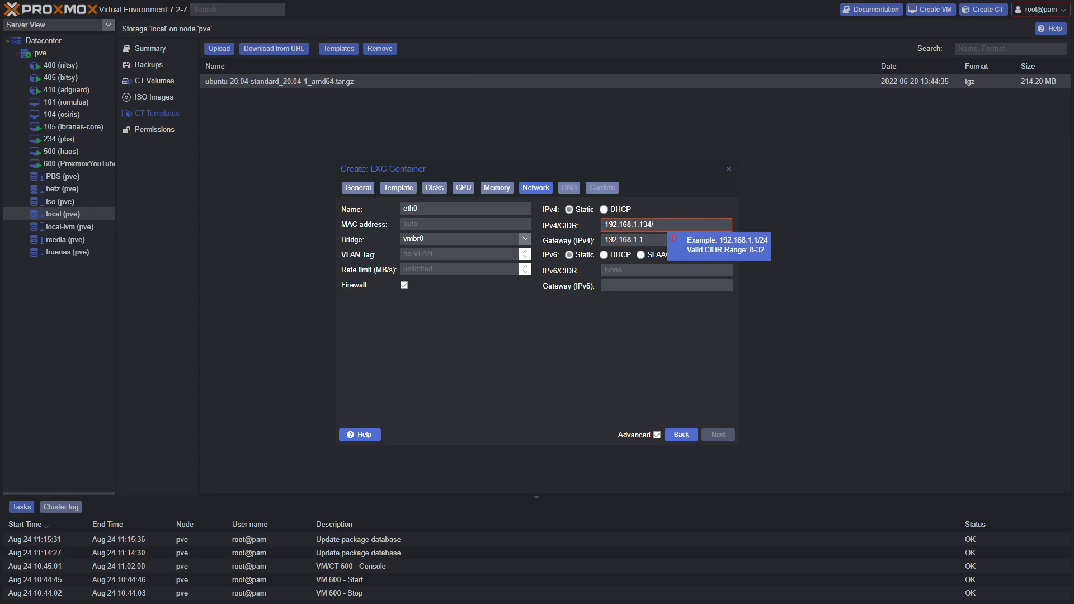
type("/24")
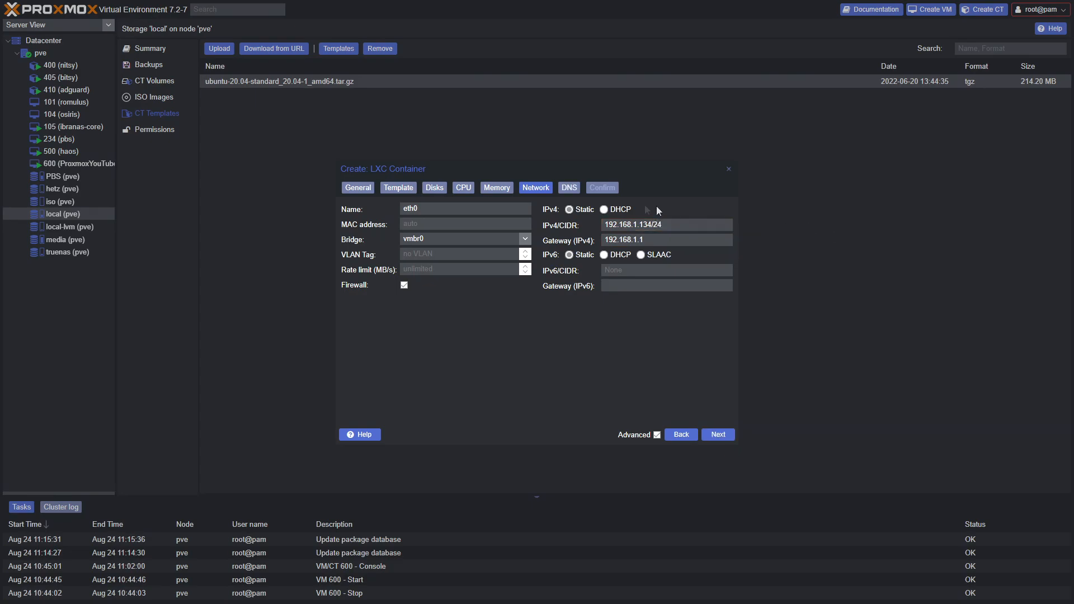
Leave IPv4 on static addressing after briefly trying DHCP
left_click(569, 210)
left_click(604, 210)
left_click(570, 211)
left_click(604, 211)
left_click(569, 211)
Keep the firewall enabled, recheck address and bridge, and move to DNS
left_click(404, 285)
left_click(678, 241)
left_click_drag(669, 227, 653, 229)
left_click(660, 226)
left_click(403, 286)
left_click(525, 239)
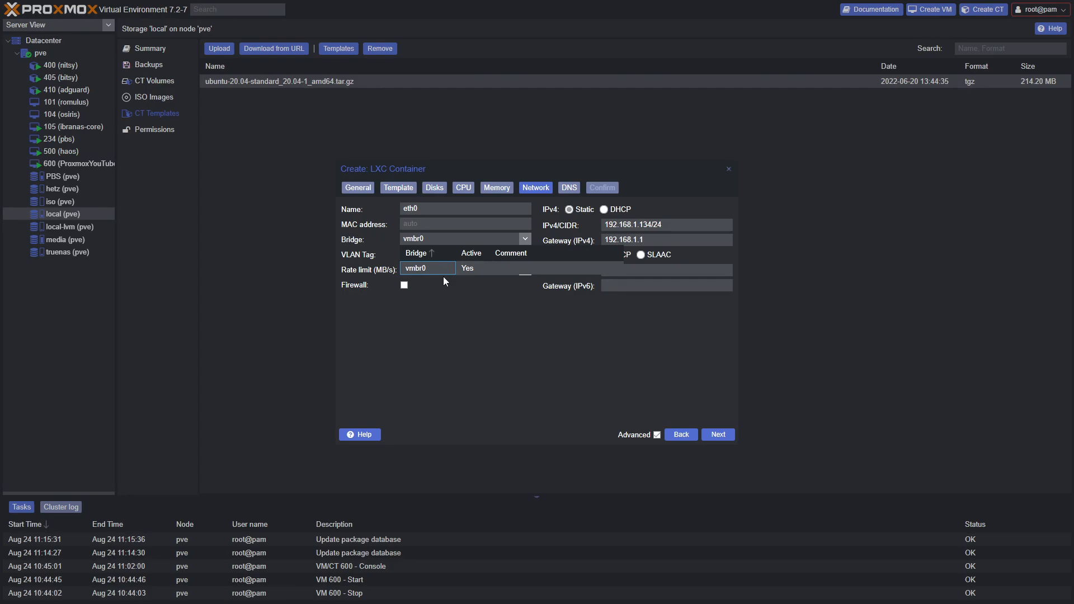
left_click(716, 439)
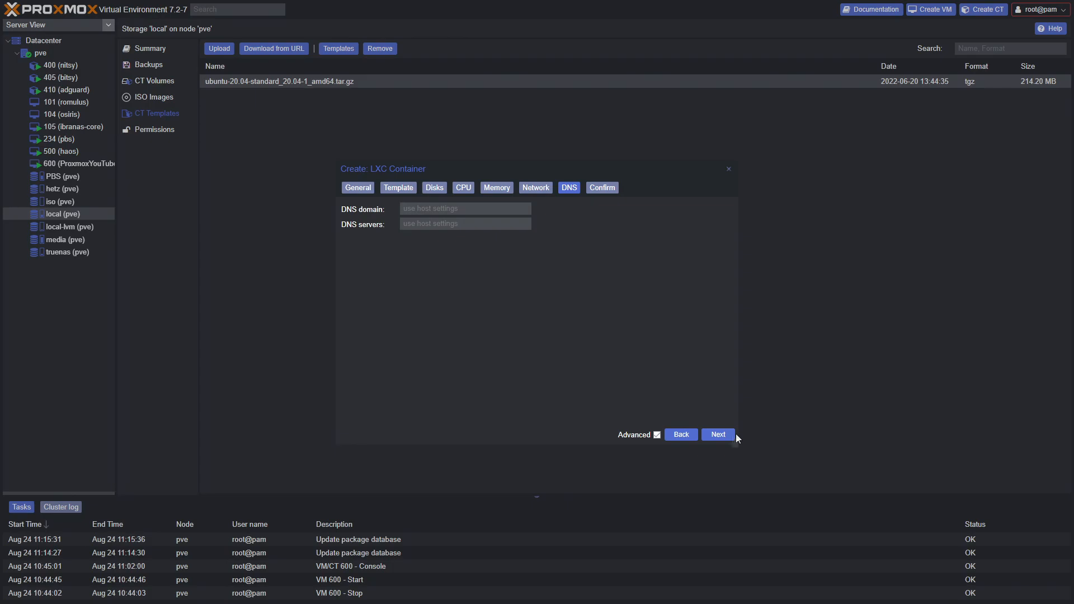
Review the summary and create the container
left_click(718, 435)
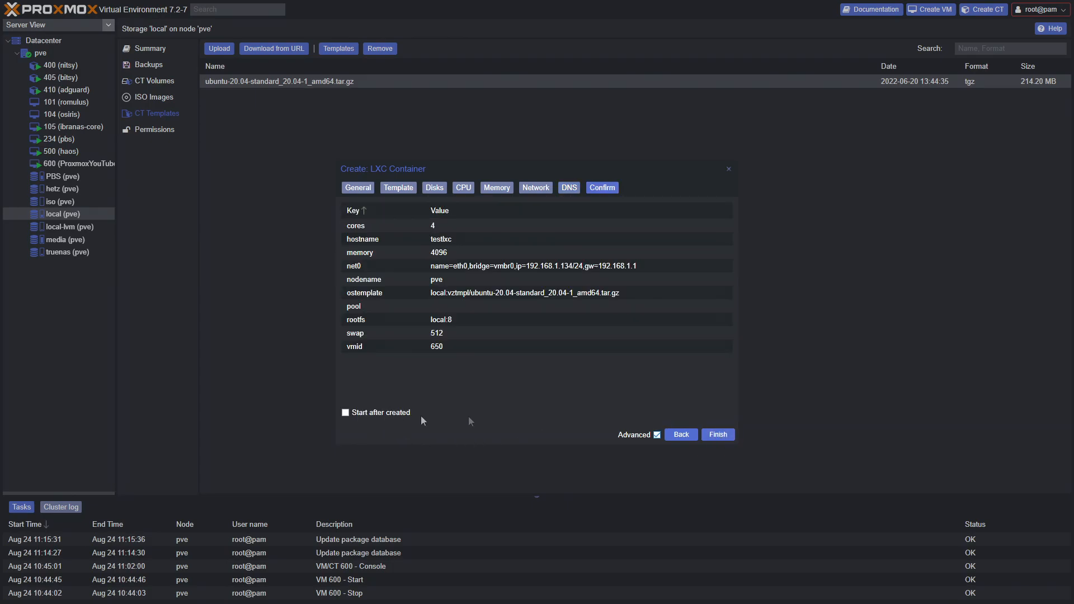
left_click(721, 436)
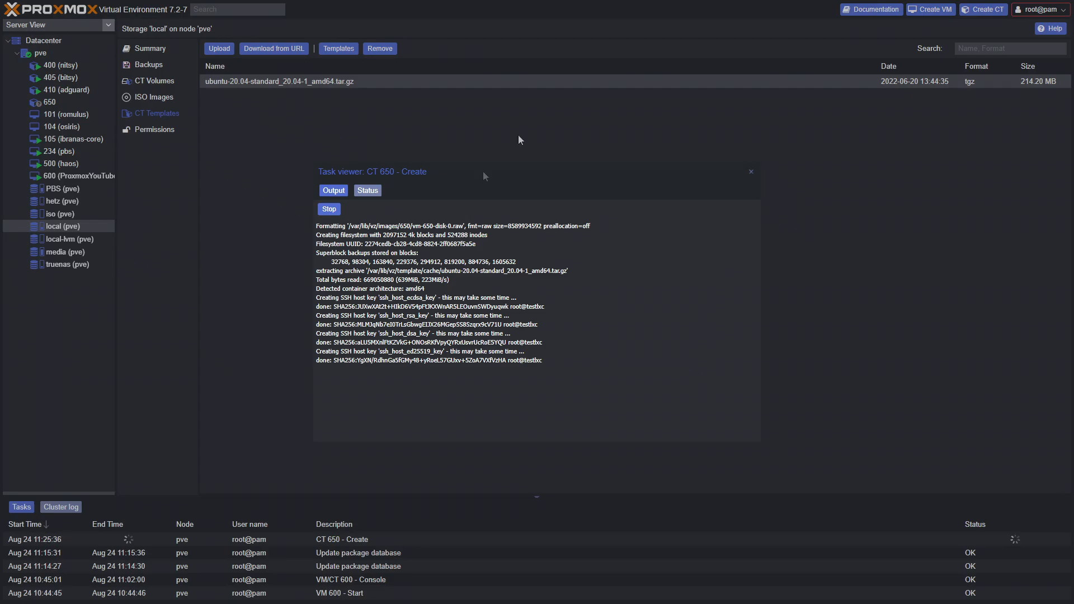
left_click(751, 172)
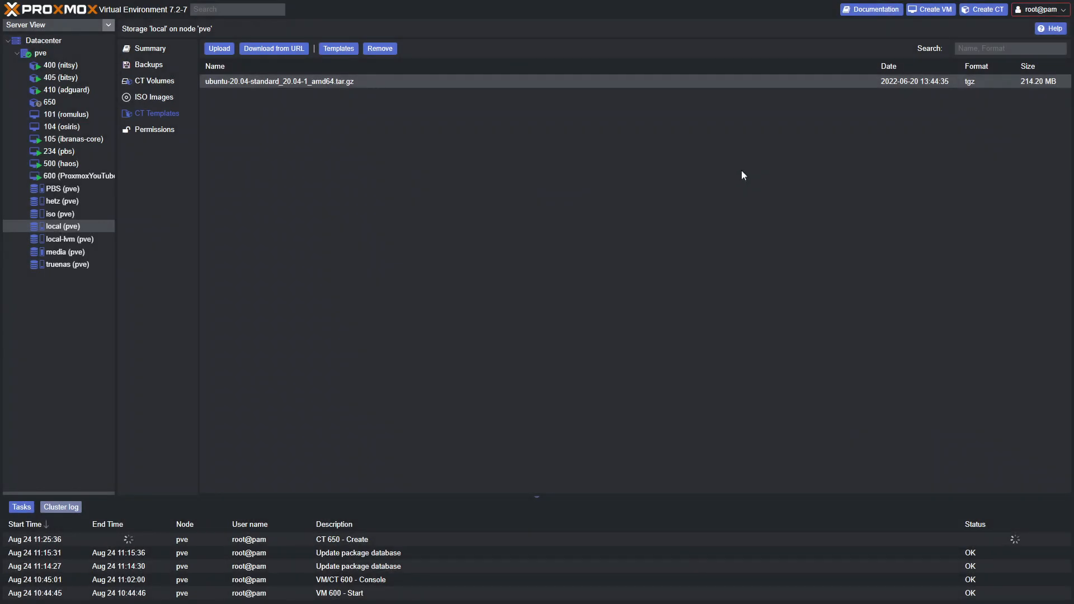
Open the CT 650 - Create task log to confirm TASK OK, then close it
left_click(379, 536)
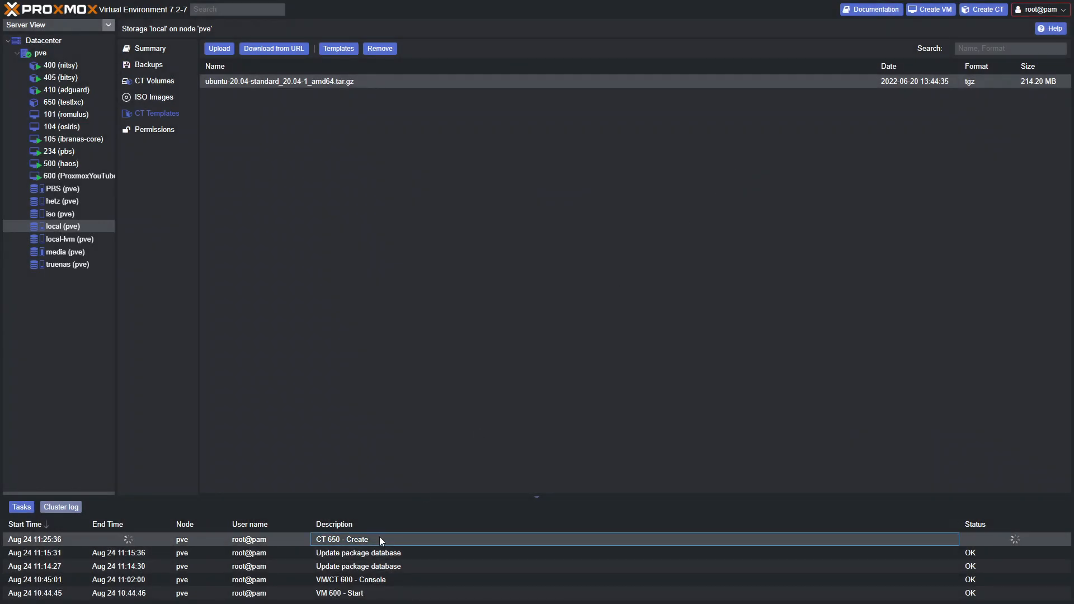
double_click(370, 536)
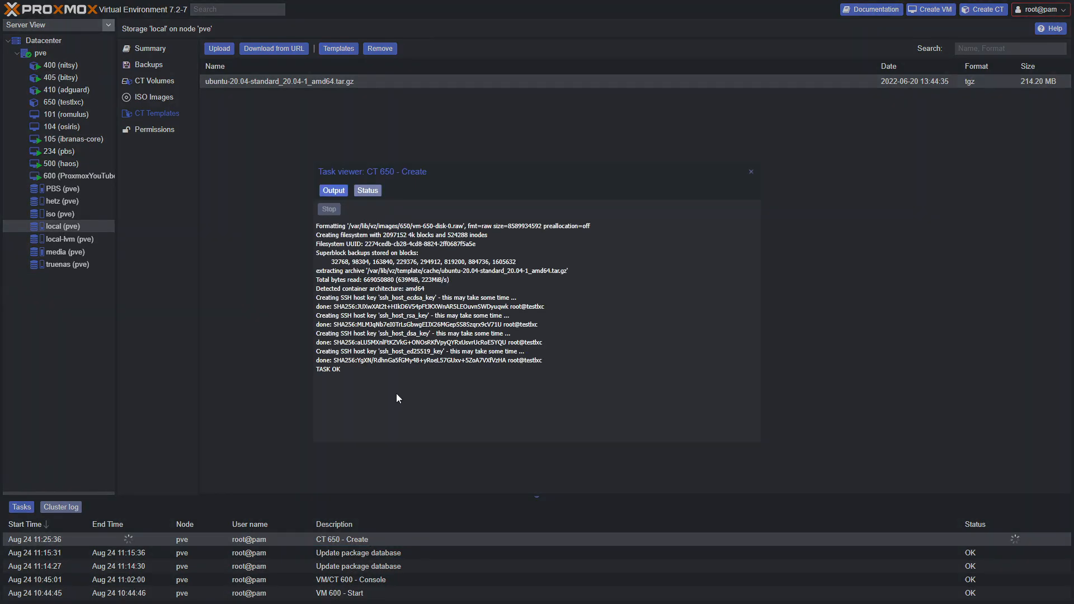
left_click(750, 171)
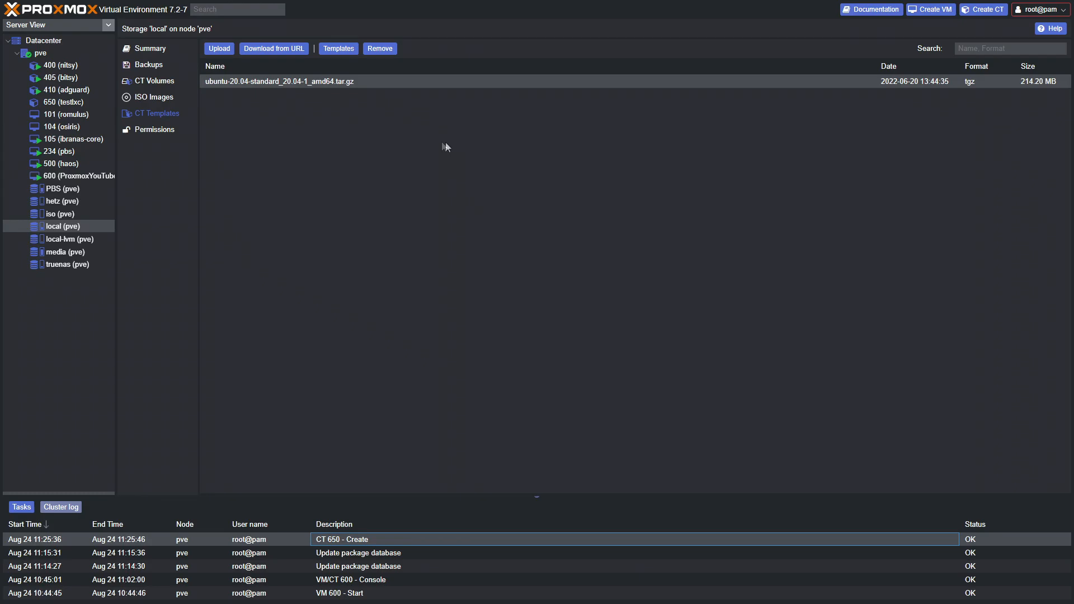
Set Start at boot to Yes in container 650's Options
left_click(63, 103)
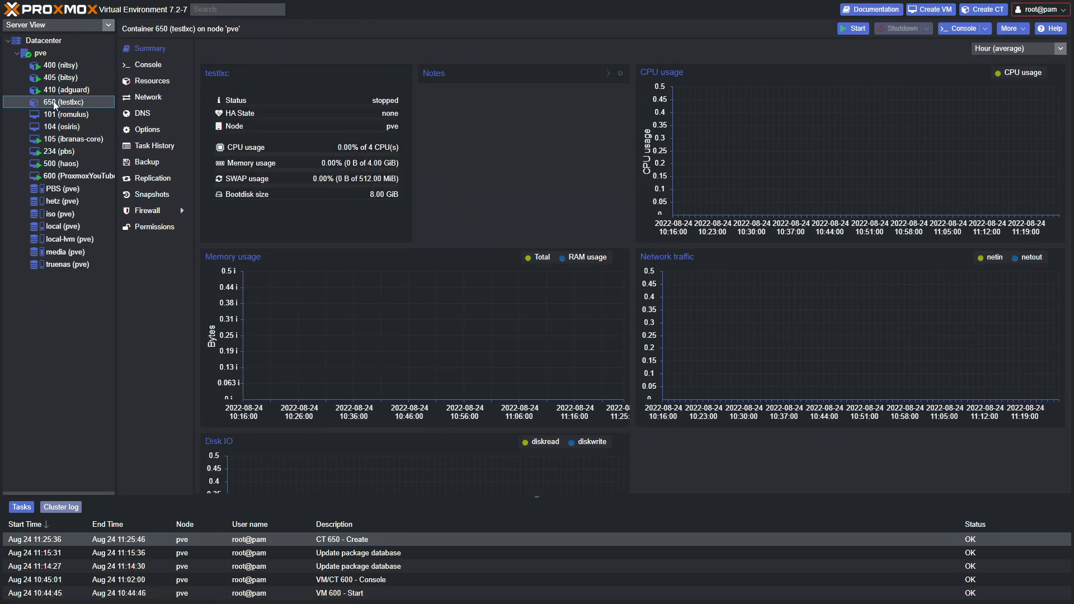
left_click(144, 131)
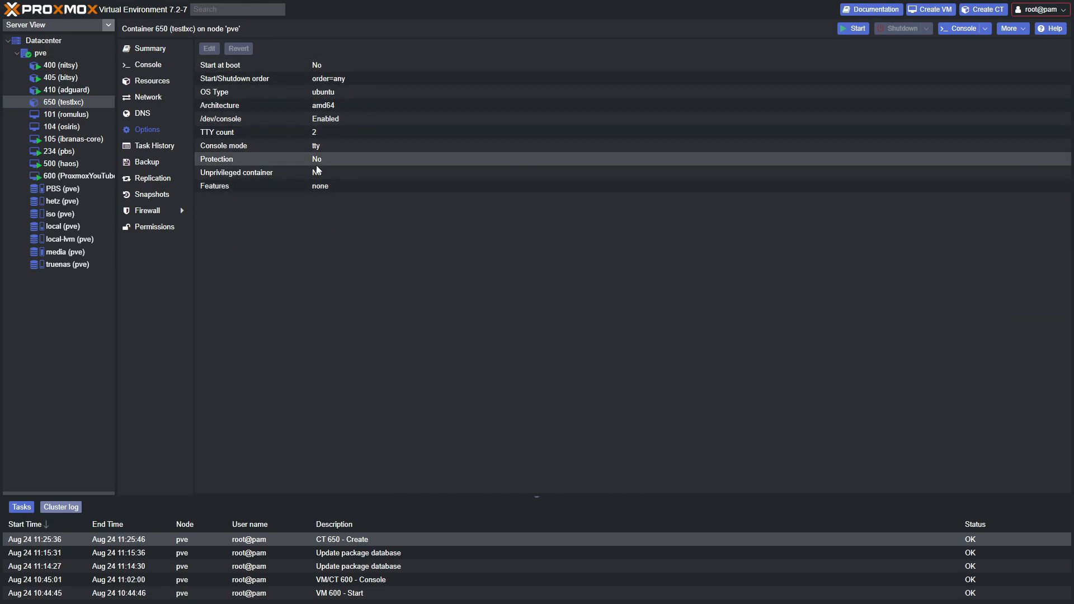
left_click(263, 63)
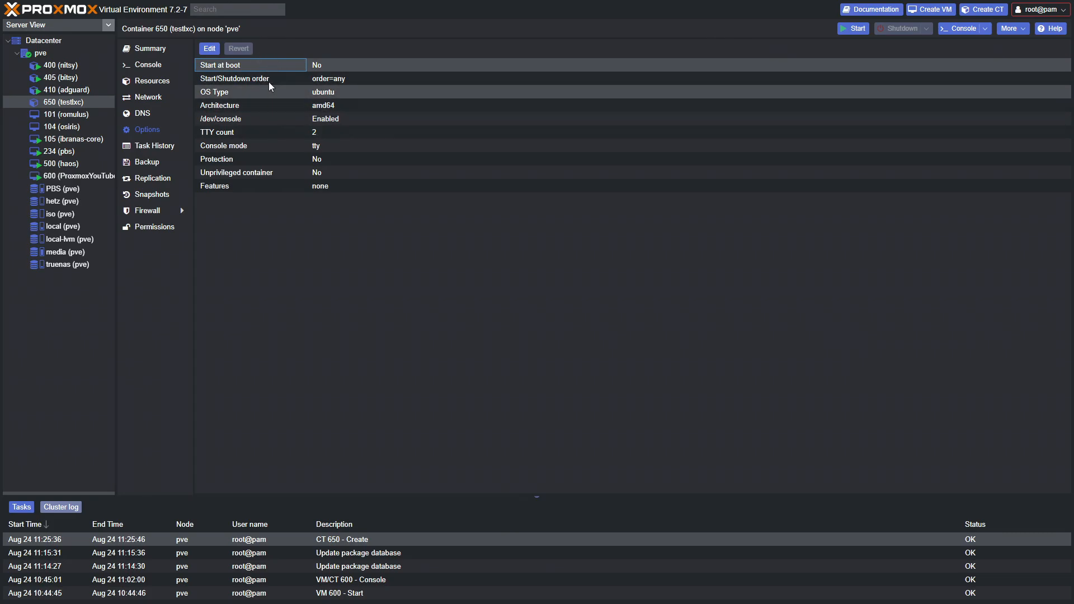
left_click(213, 50)
left_click(523, 305)
left_click(547, 327)
Set start/shutdown order 1 with a 30-second startup delay, then view its help
left_click(284, 78)
left_click(215, 50)
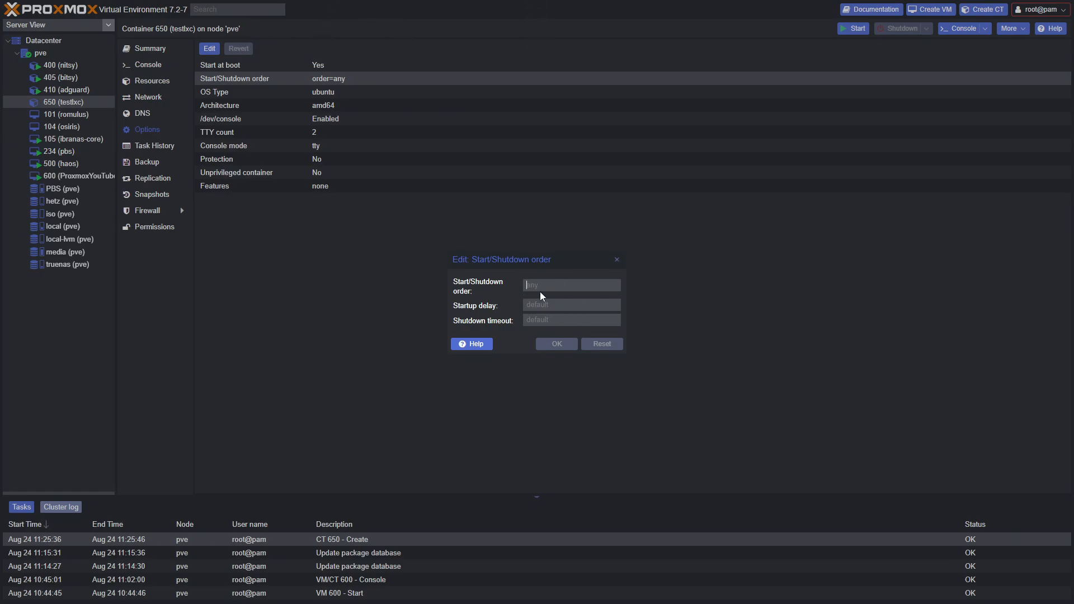
type("1")
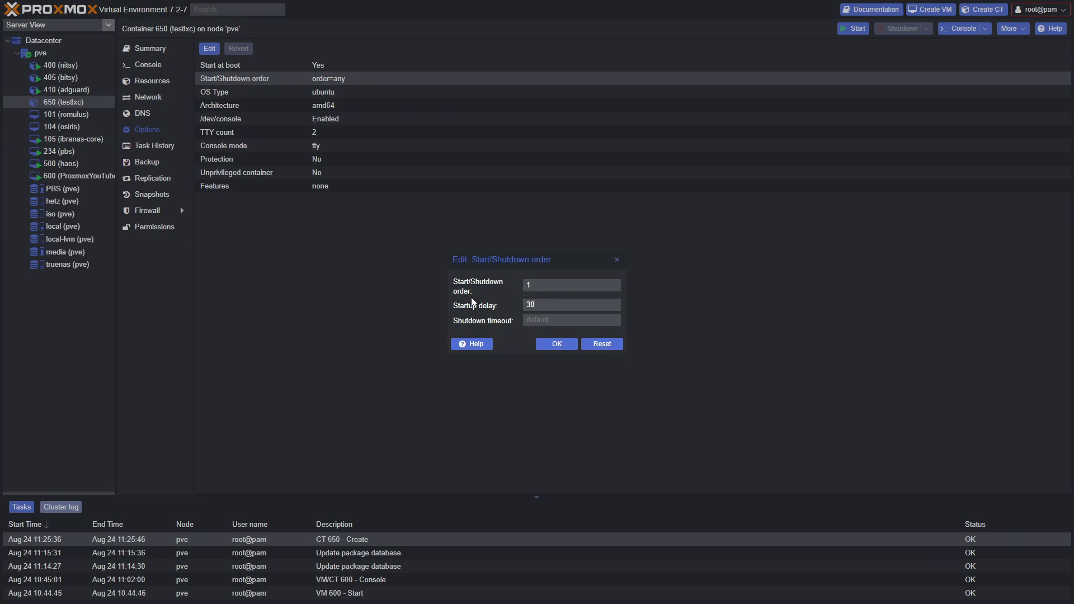
left_click(556, 343)
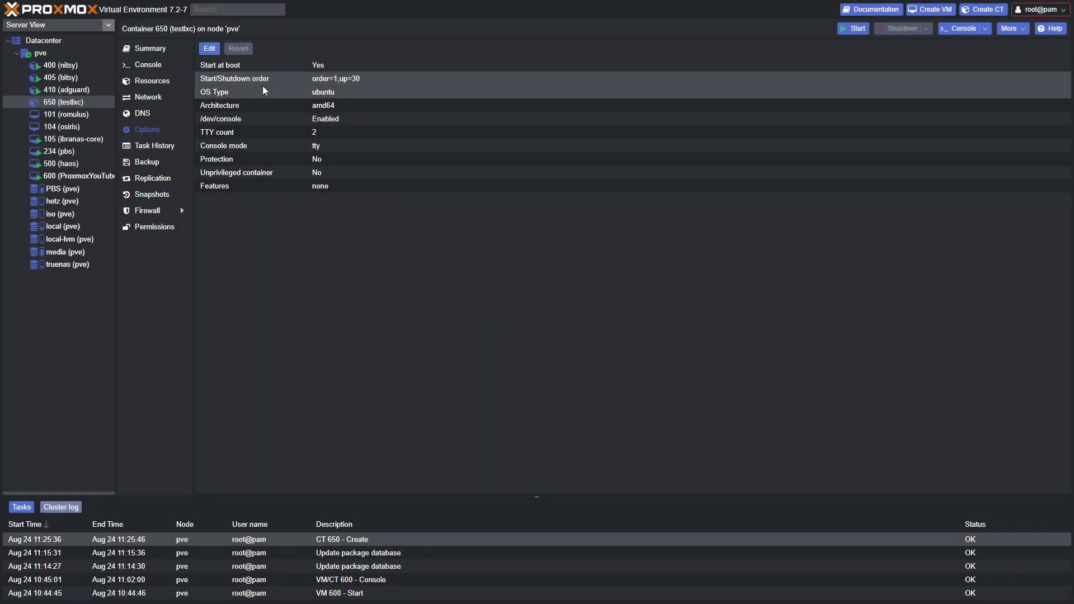
left_click(210, 47)
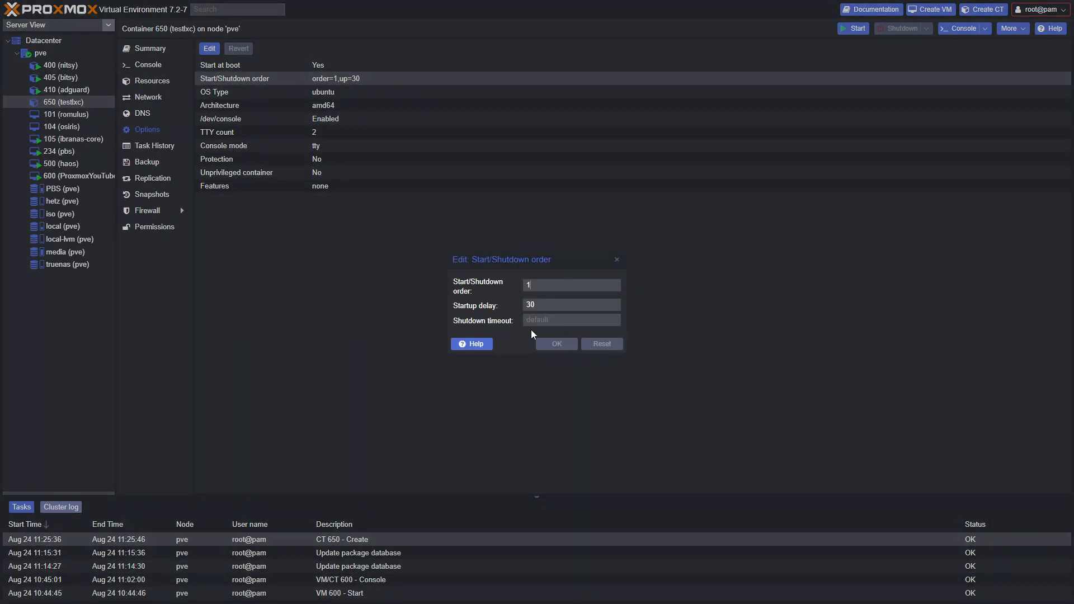
left_click(484, 344)
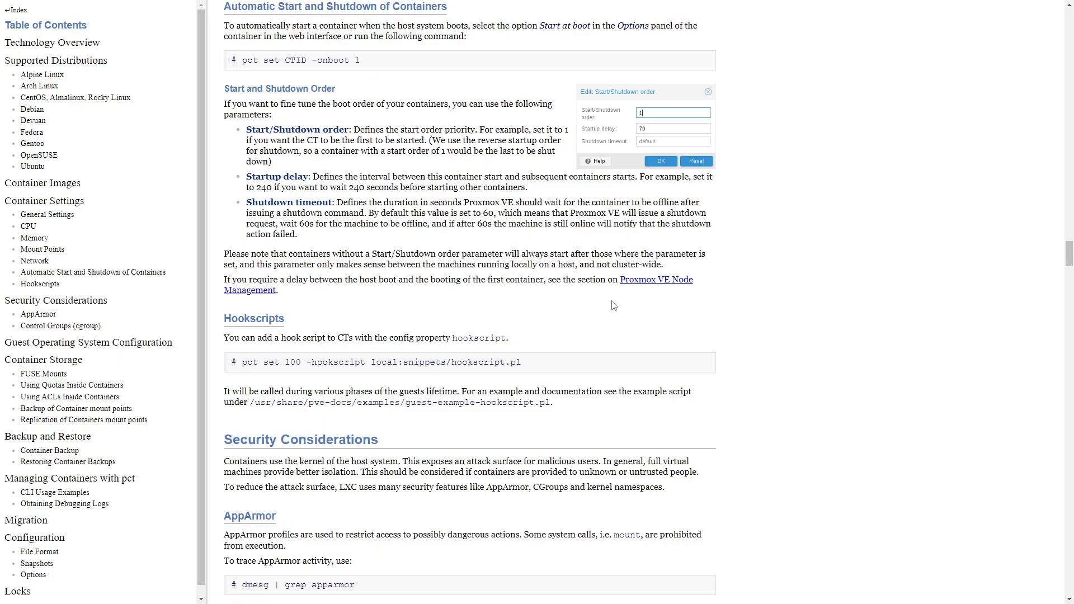
key("F11")
left_click(265, 9)
key("F11")
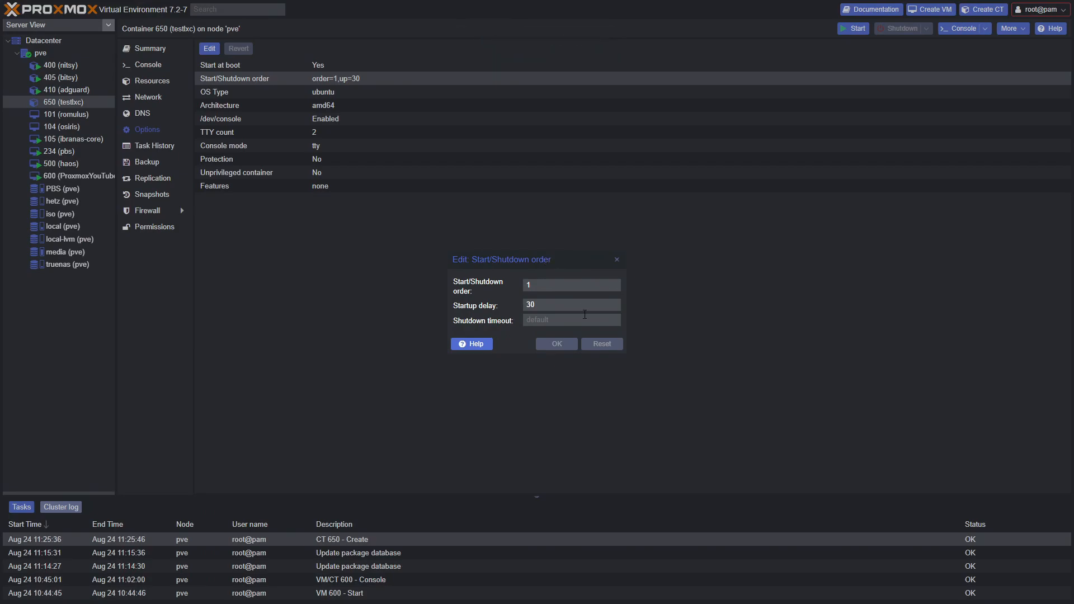
left_click(615, 261)
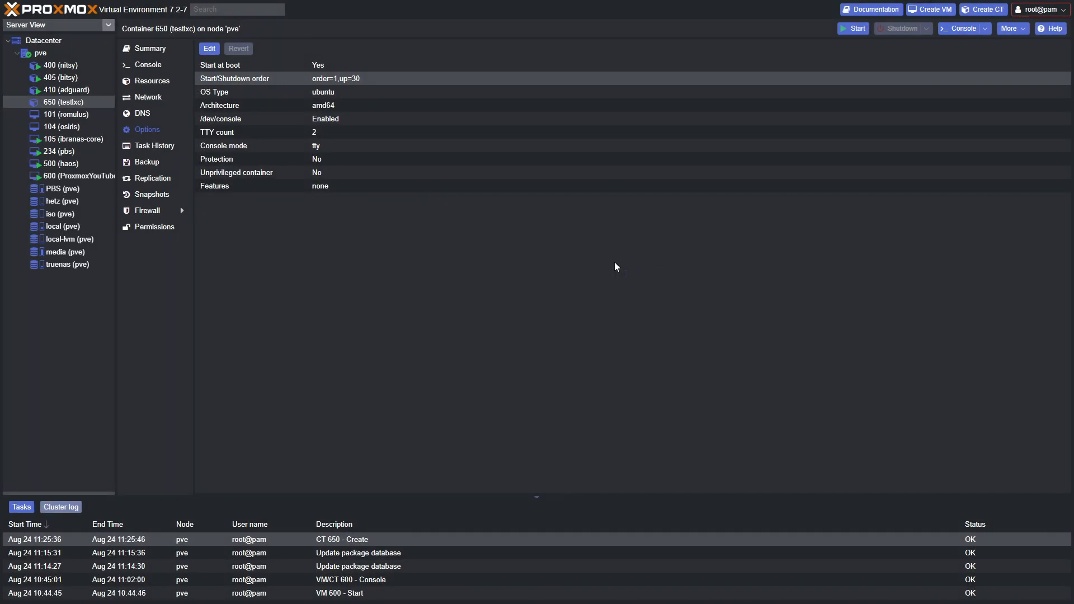
Tick Nesting, NFS, SMB/CIFS and FUSE in Features, giving fuse=1,mount=nfs;cifs,nesting=1
left_click(249, 175)
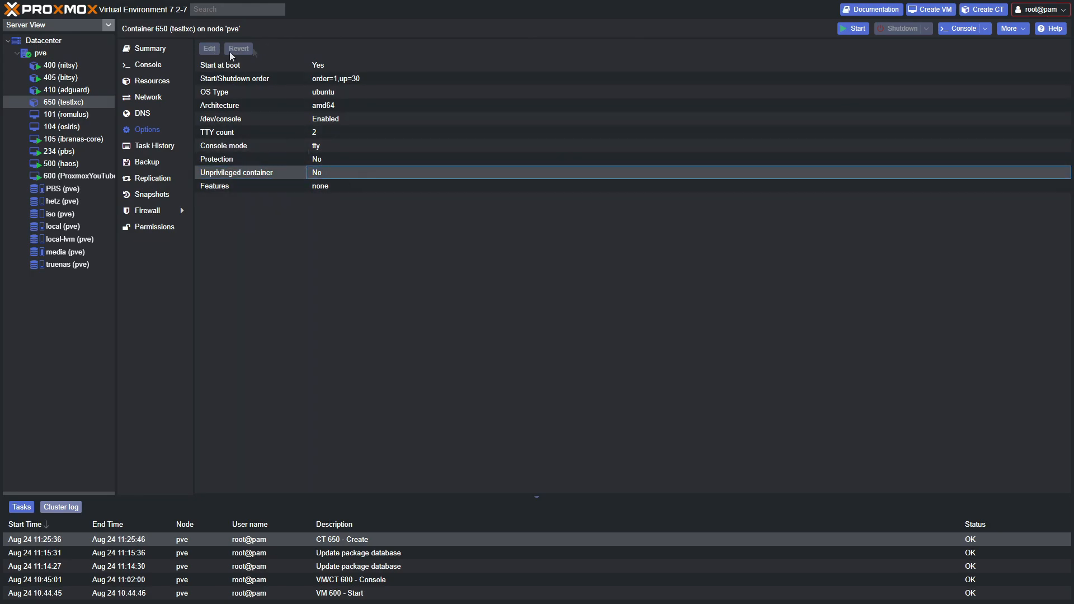
left_click(267, 184)
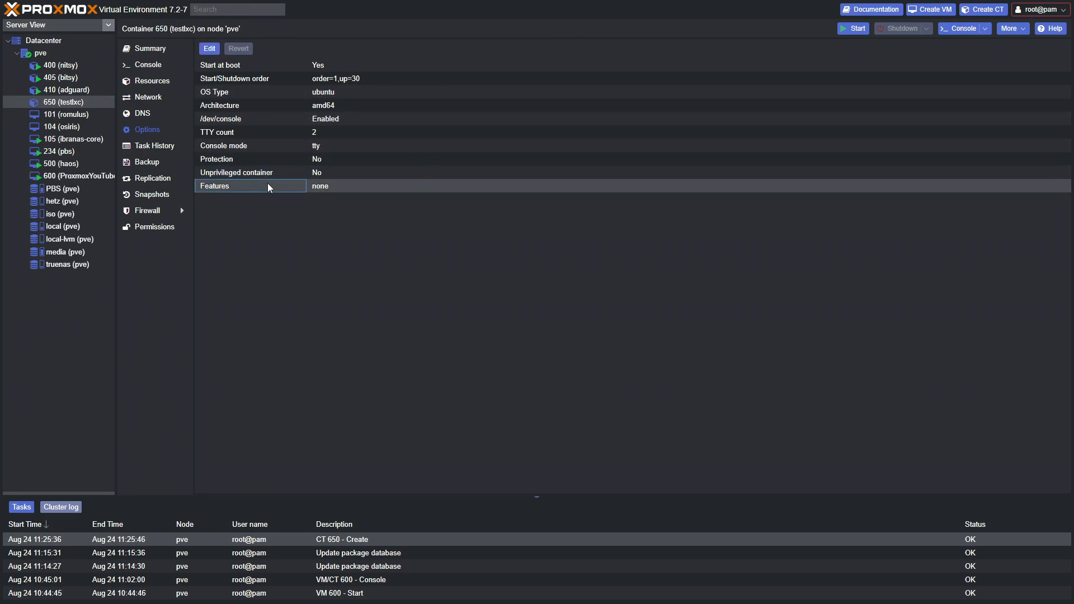
left_click(208, 49)
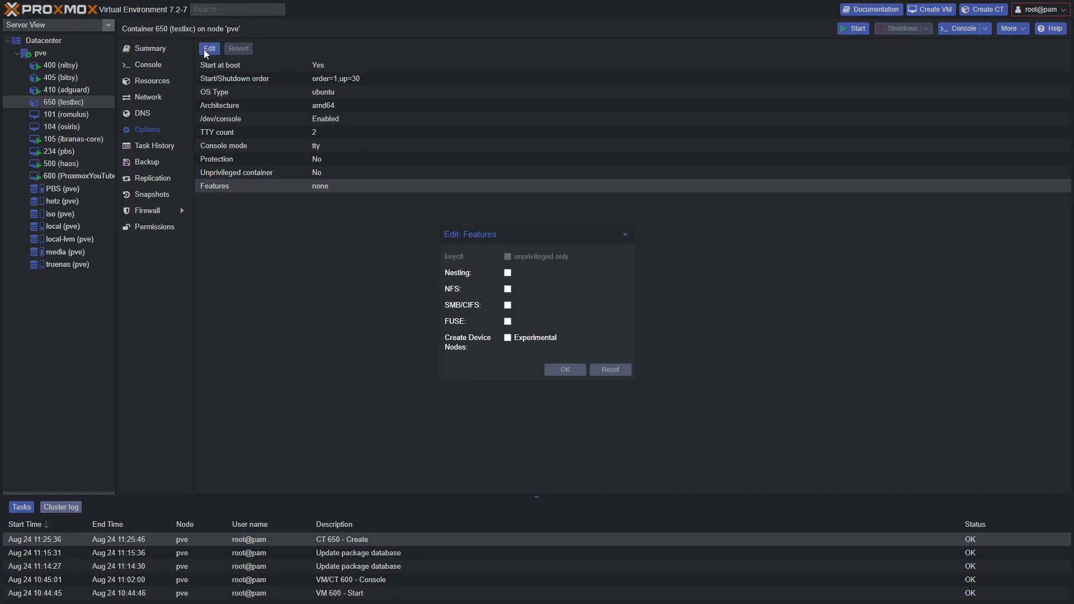
left_click(507, 273)
left_click(509, 289)
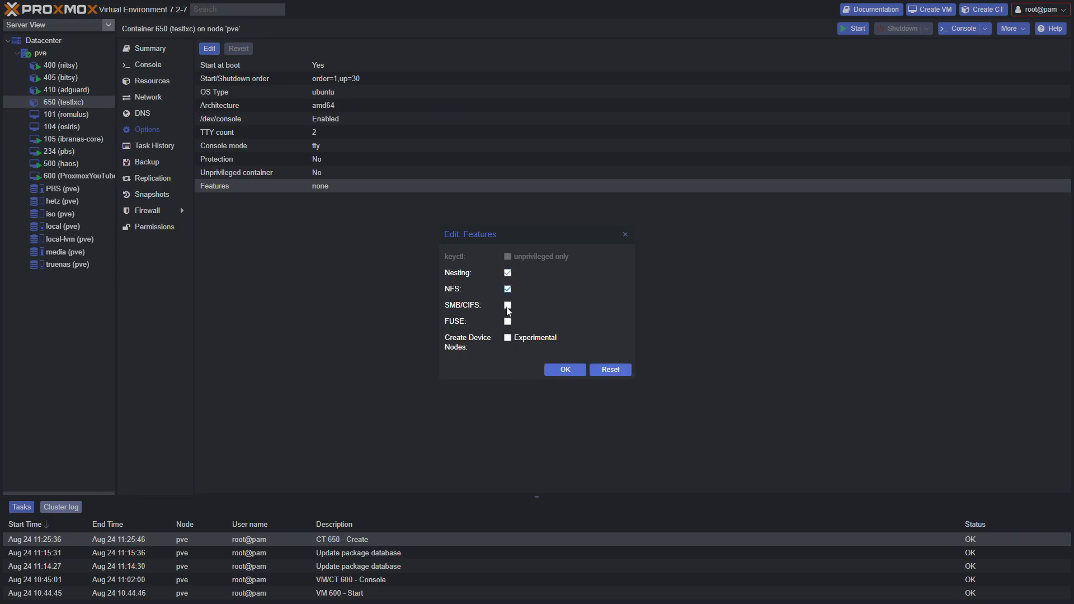
left_click(508, 307)
left_click(509, 322)
left_click(565, 369)
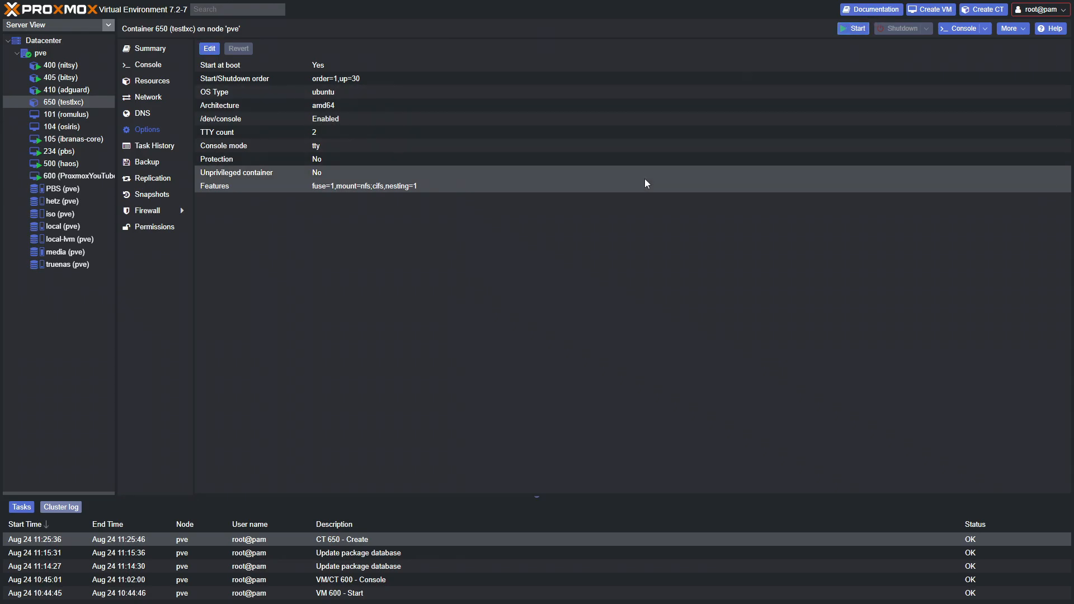
Start testlxc, log in to its console as root, exit, and reopen the console
left_click(962, 28)
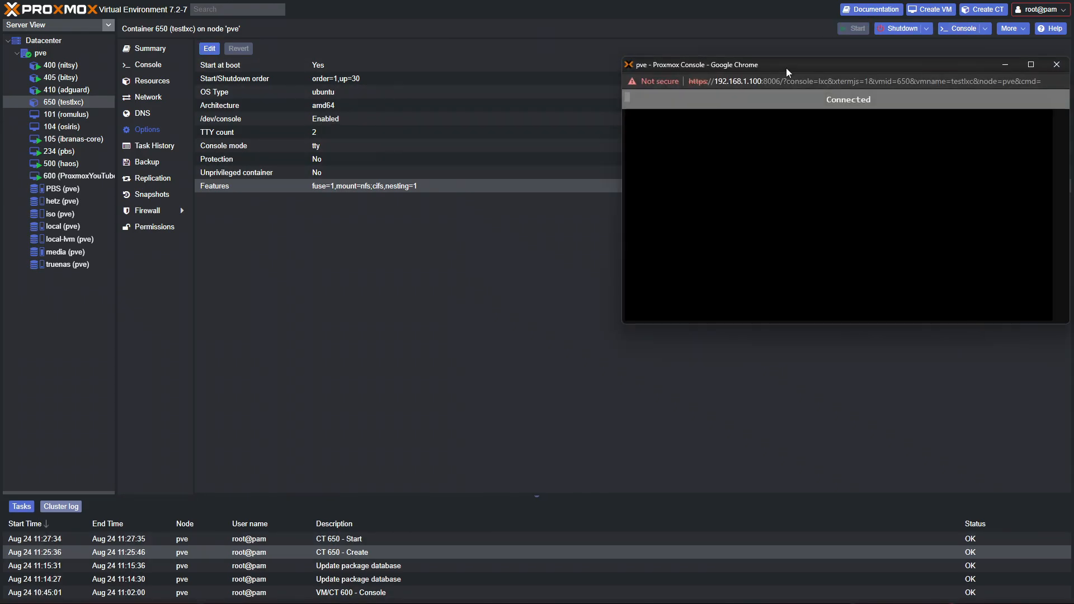
double_click(786, 68)
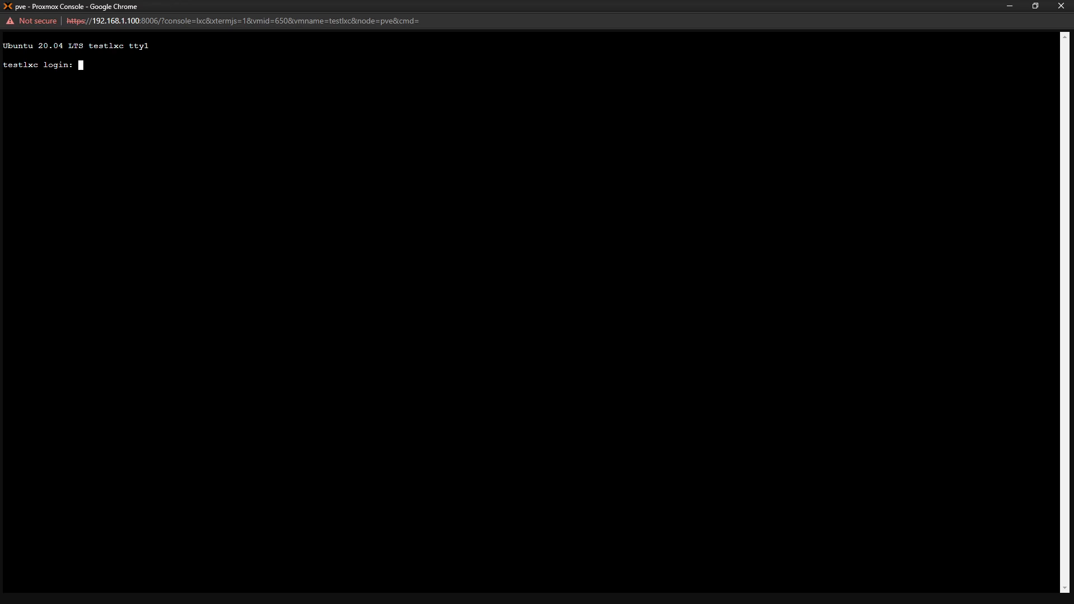
type("root")
key("Return")
key("Return")
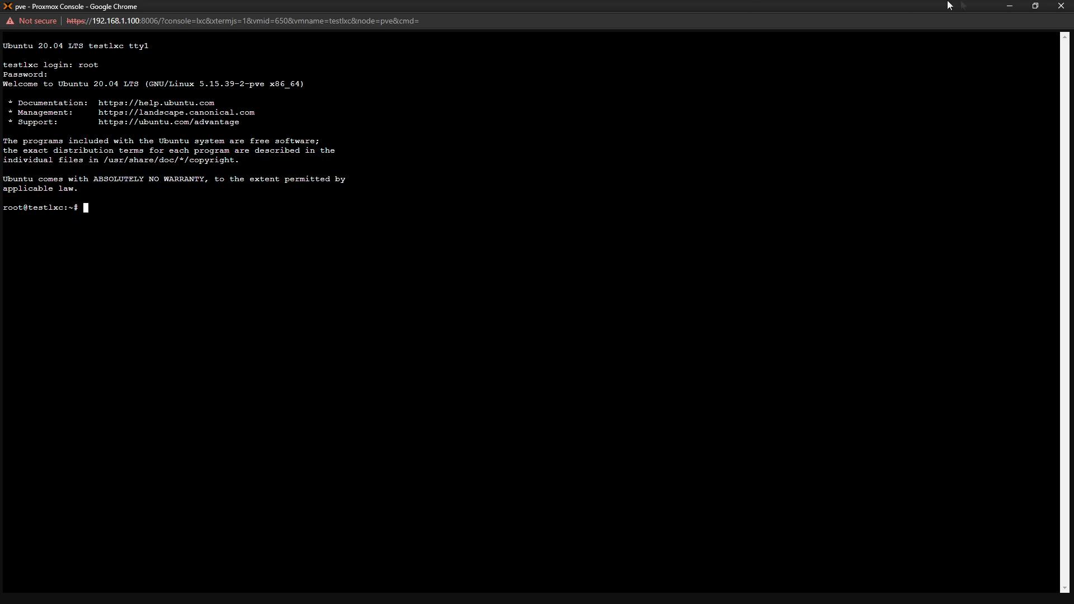
type("exit")
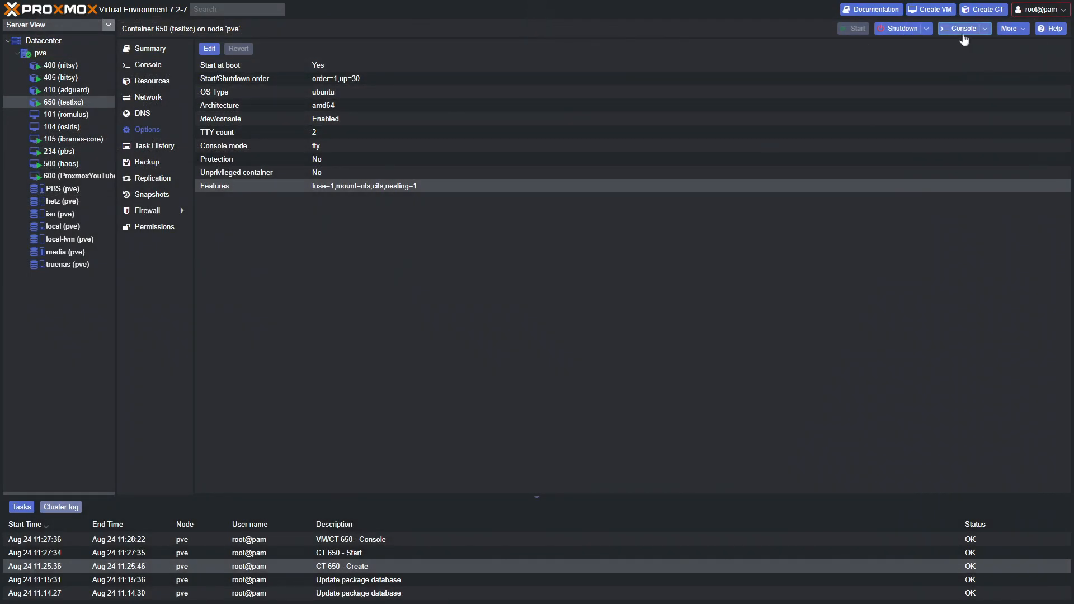
left_click(963, 39)
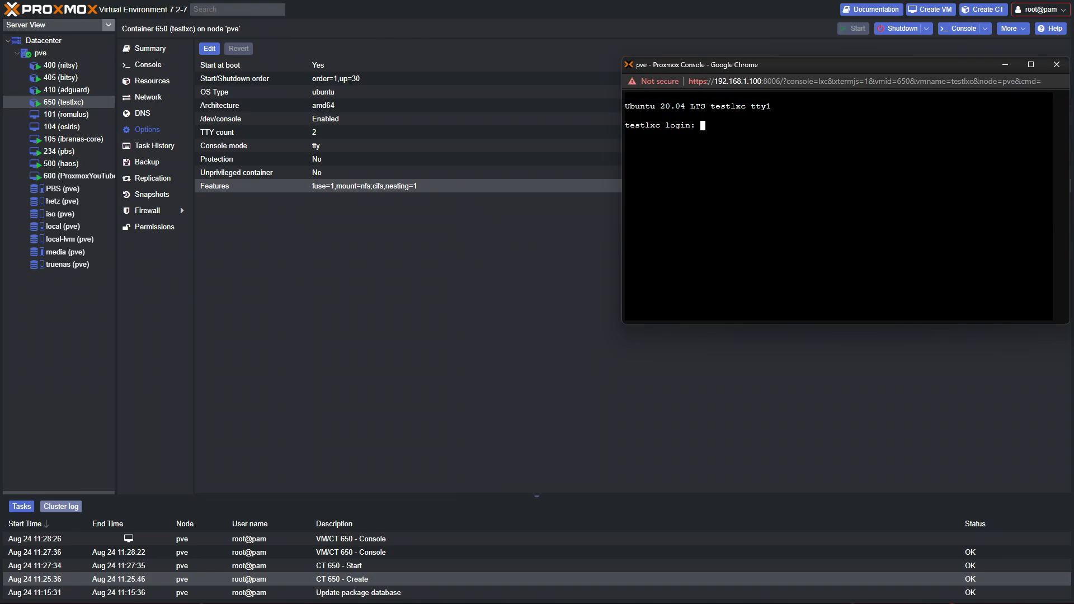
Close the console and shut down container testlxc
left_click(1056, 65)
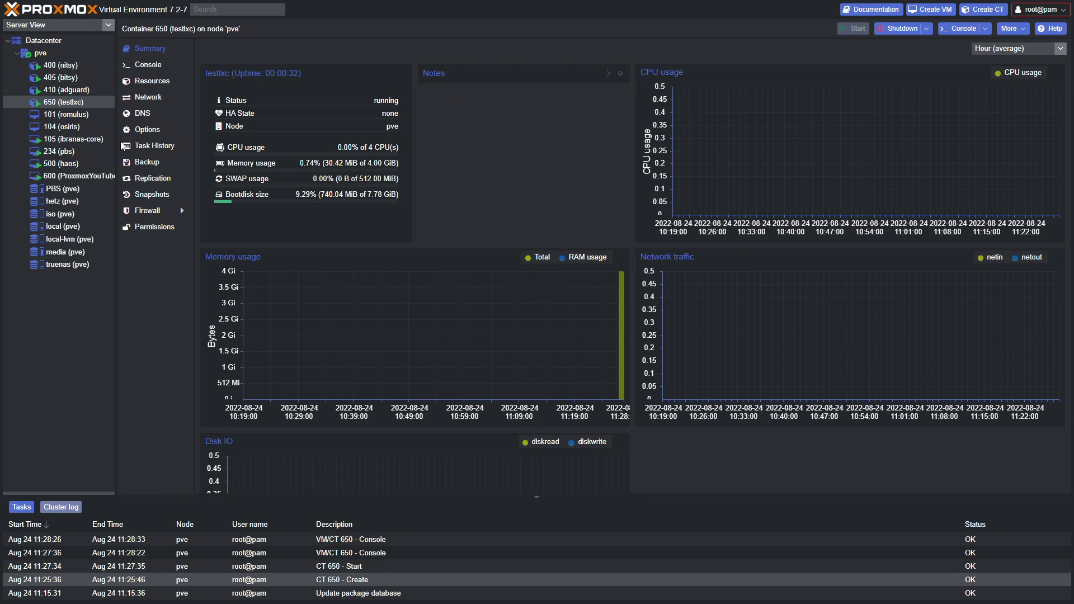
left_click(897, 28)
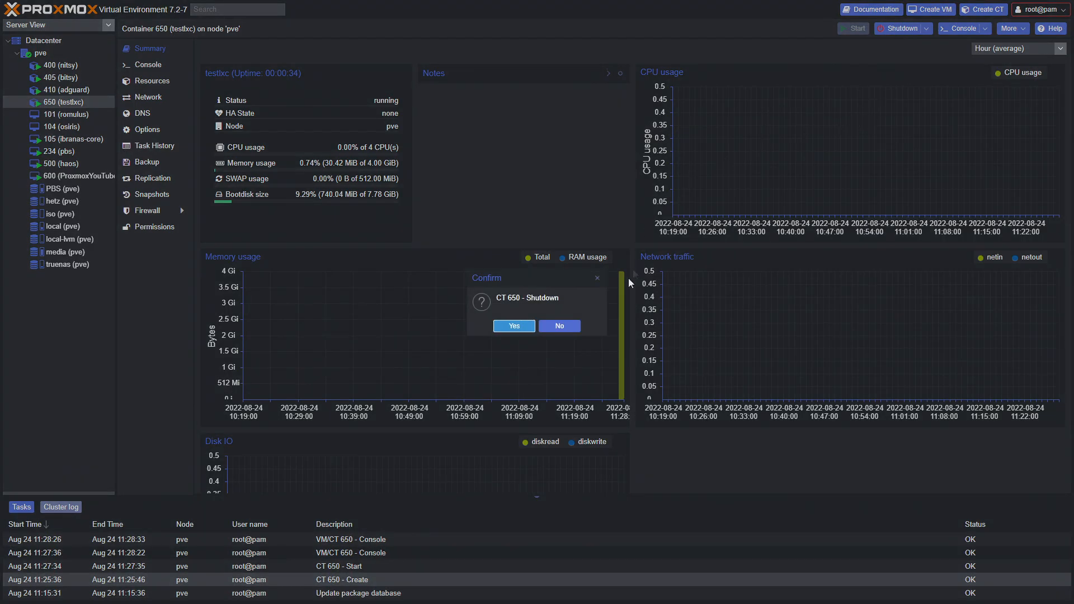
left_click(512, 326)
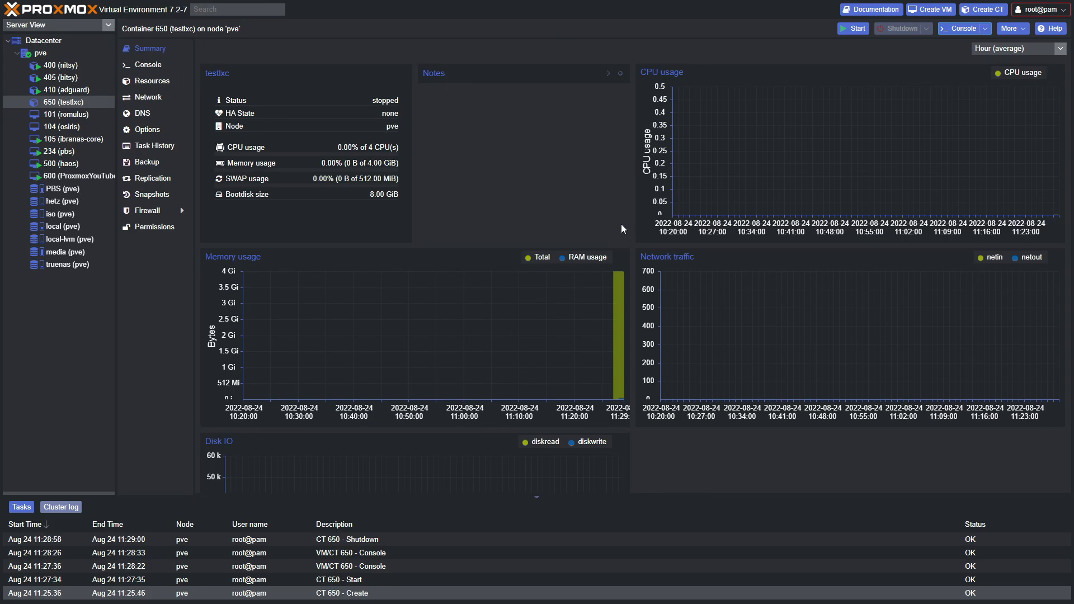
Add the bold note **Test LXC** to the container's Notes
left_click(622, 74)
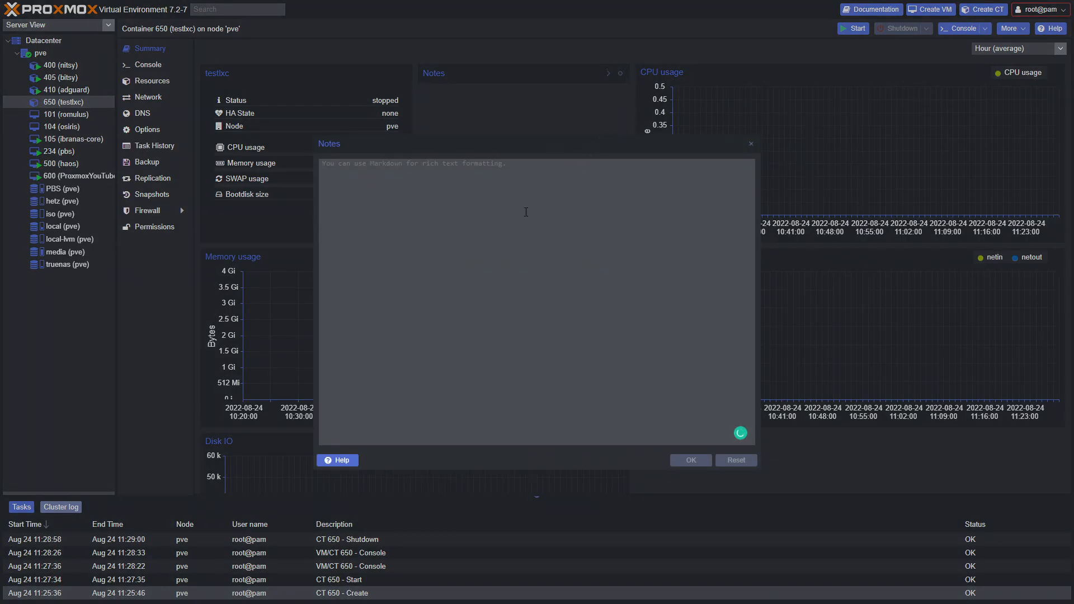
type("**")
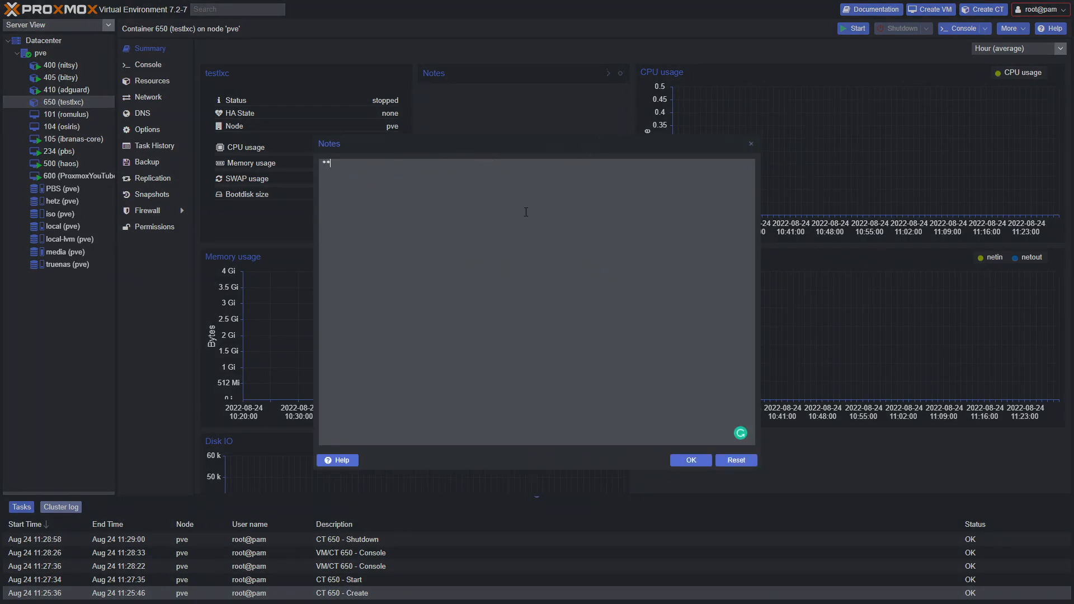
type("Test LXC**")
left_click(691, 460)
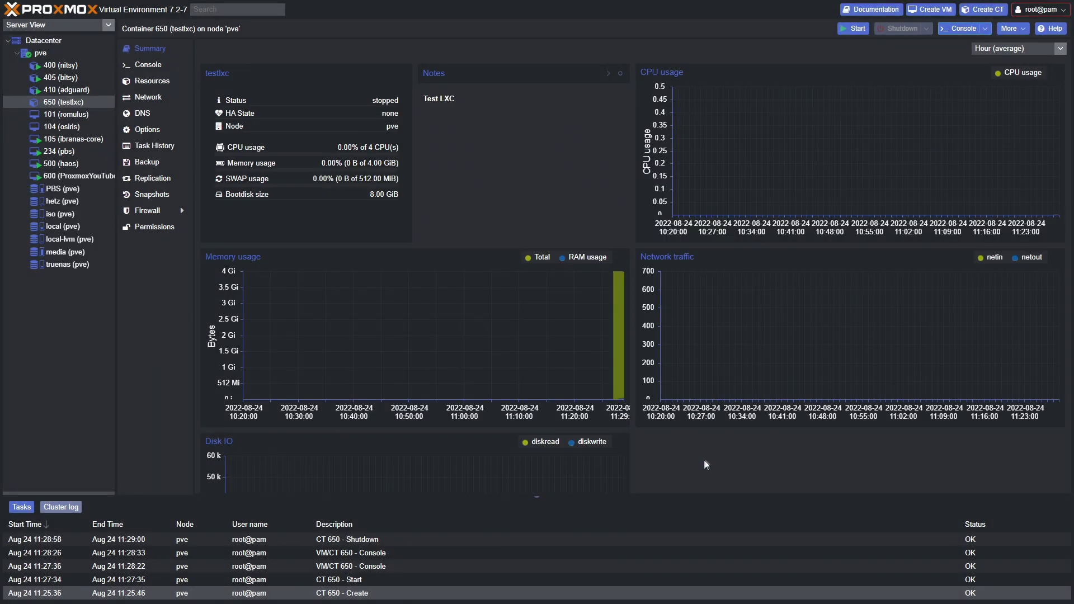
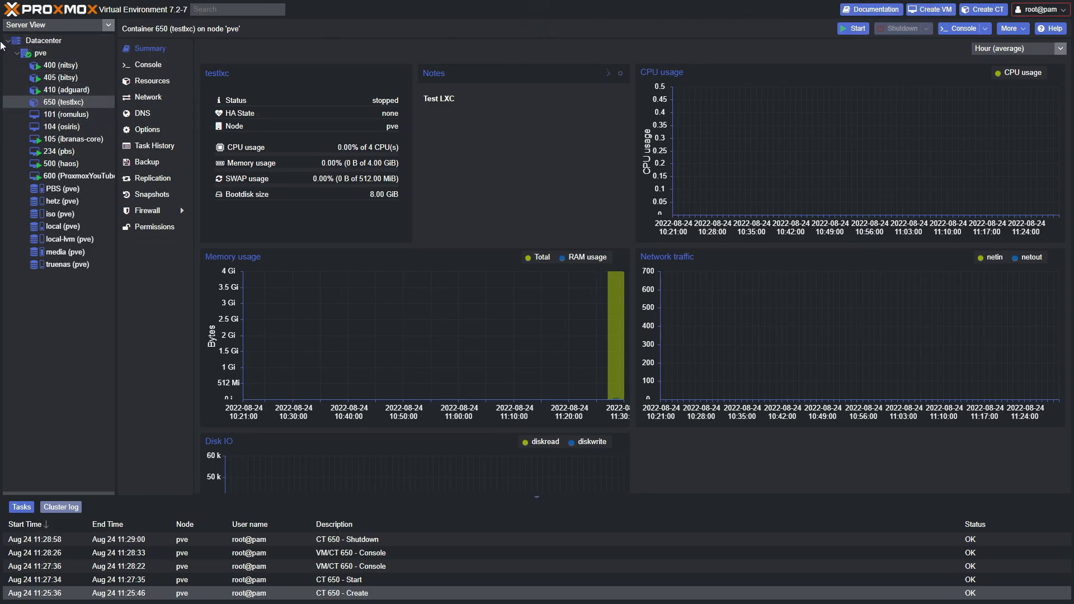
Open the Create VM wizard from node pve, then cancel it
right_click(36, 53)
left_click(72, 72)
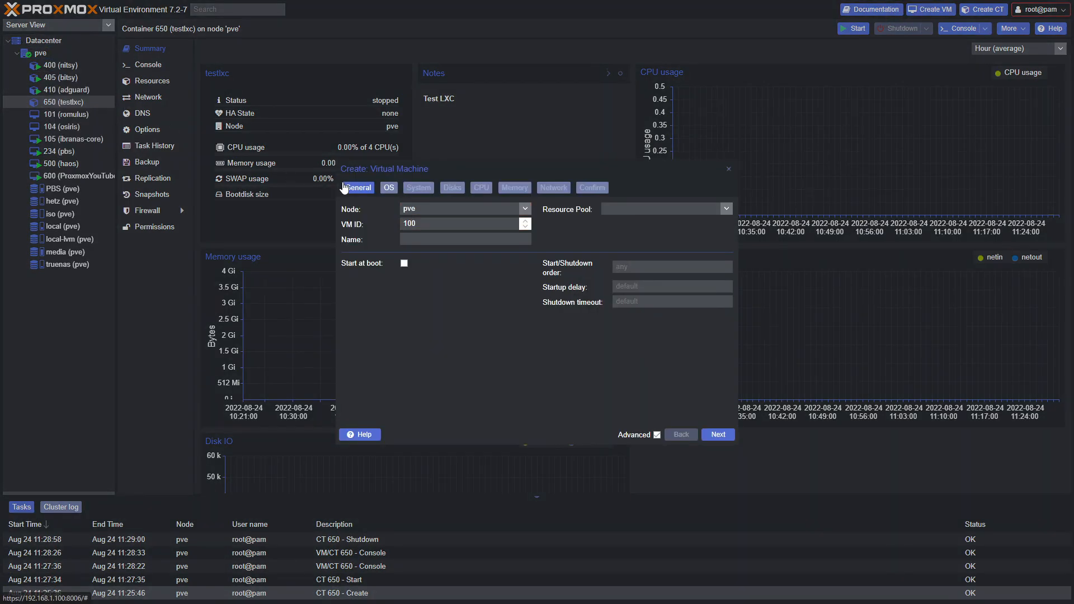
key("Escape")
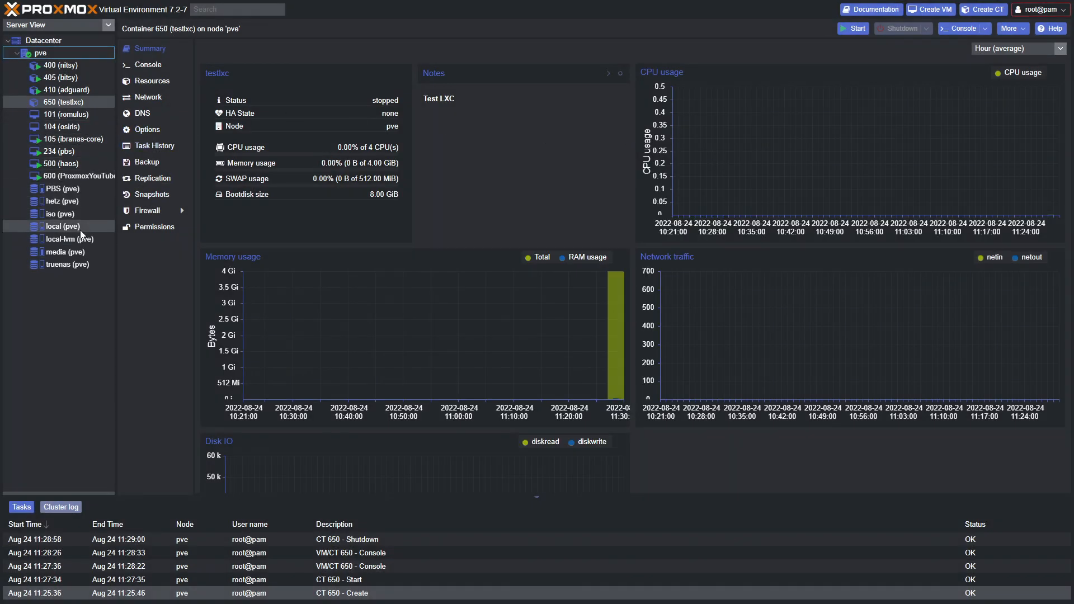
Review the ISO images in the iso and local storages, ending on iso (pve)
left_click(62, 214)
left_click(152, 64)
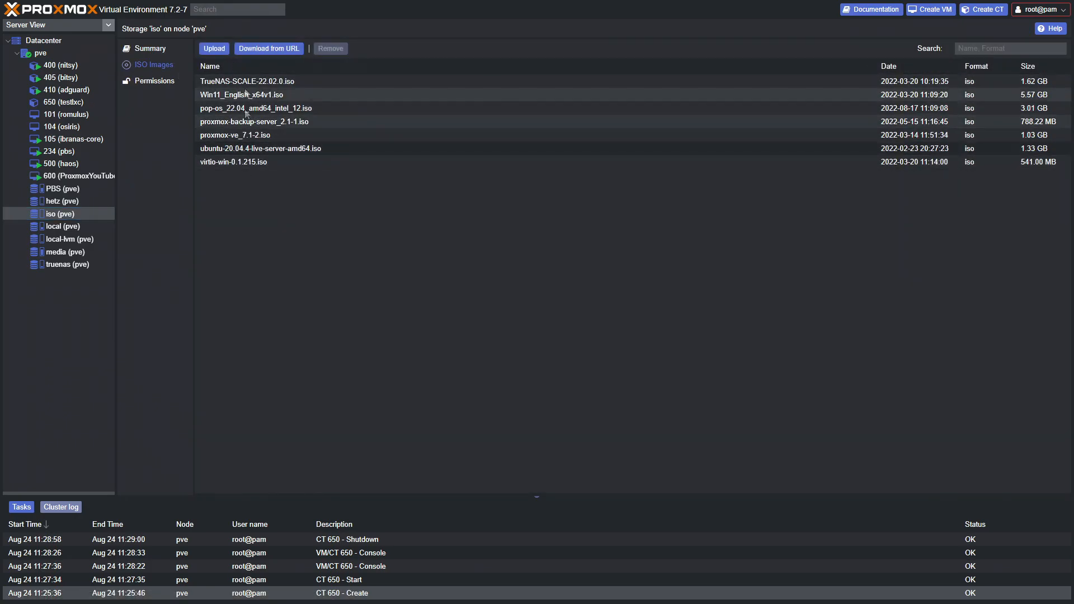
left_click(61, 226)
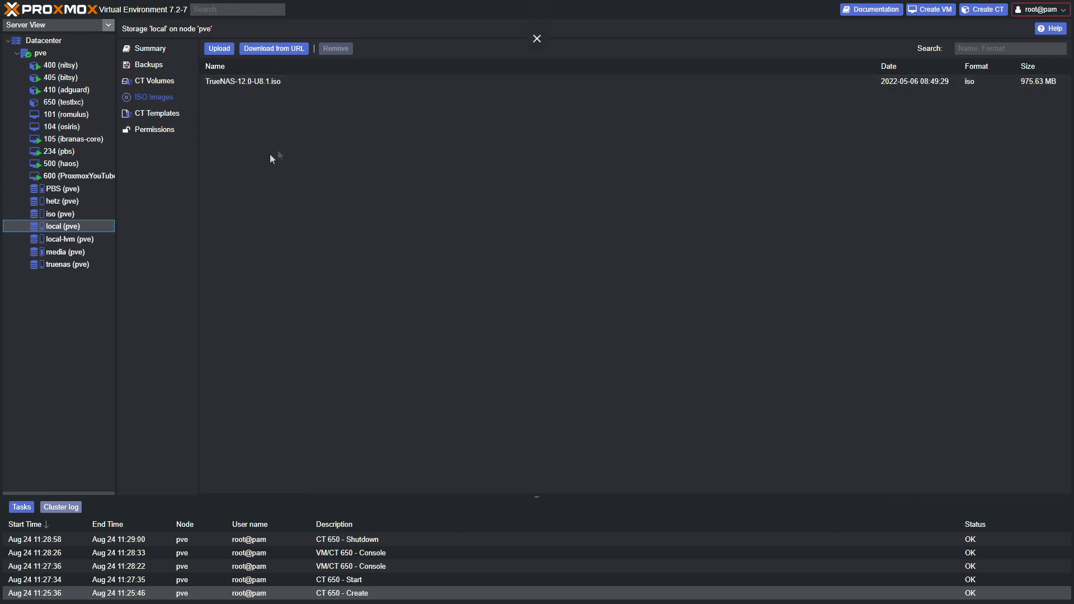
left_click(69, 214)
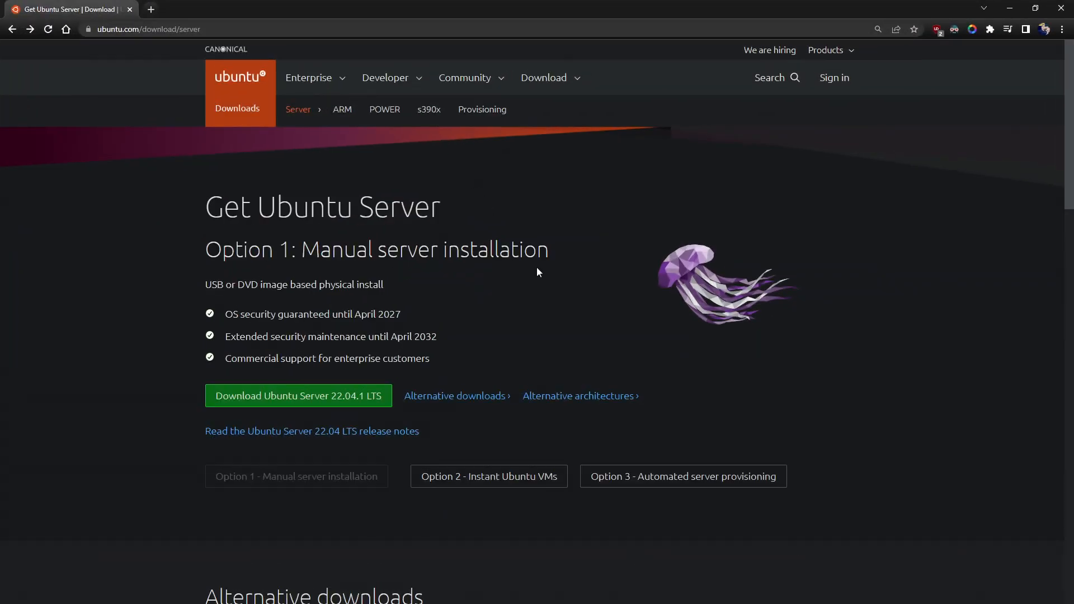
Copy the Ubuntu Server 22.04.1 LTS direct download link instead of saving the ISO locally
key("F11")
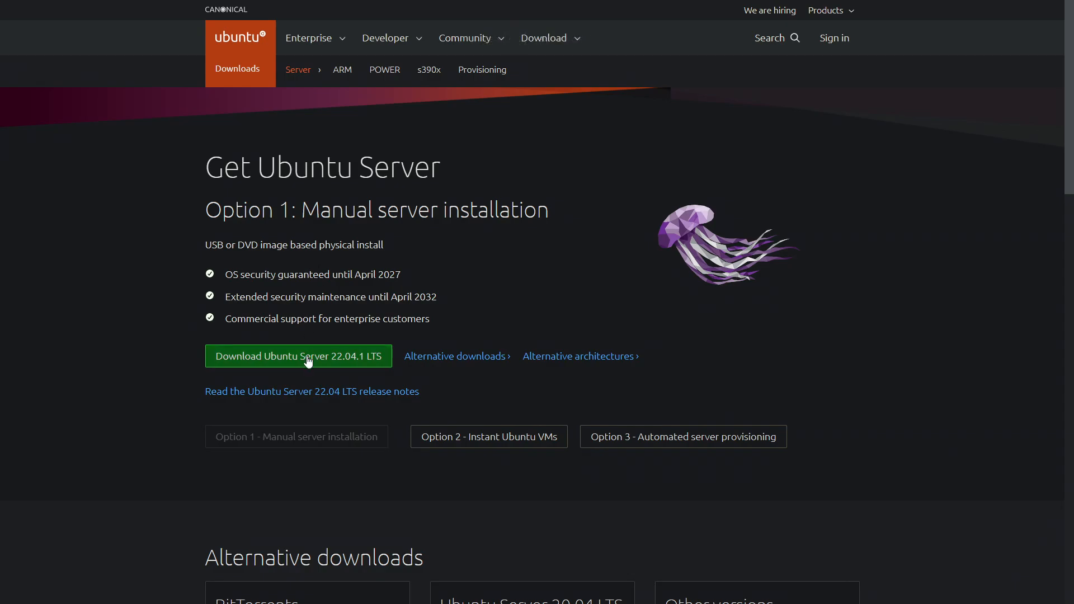
left_click(271, 362)
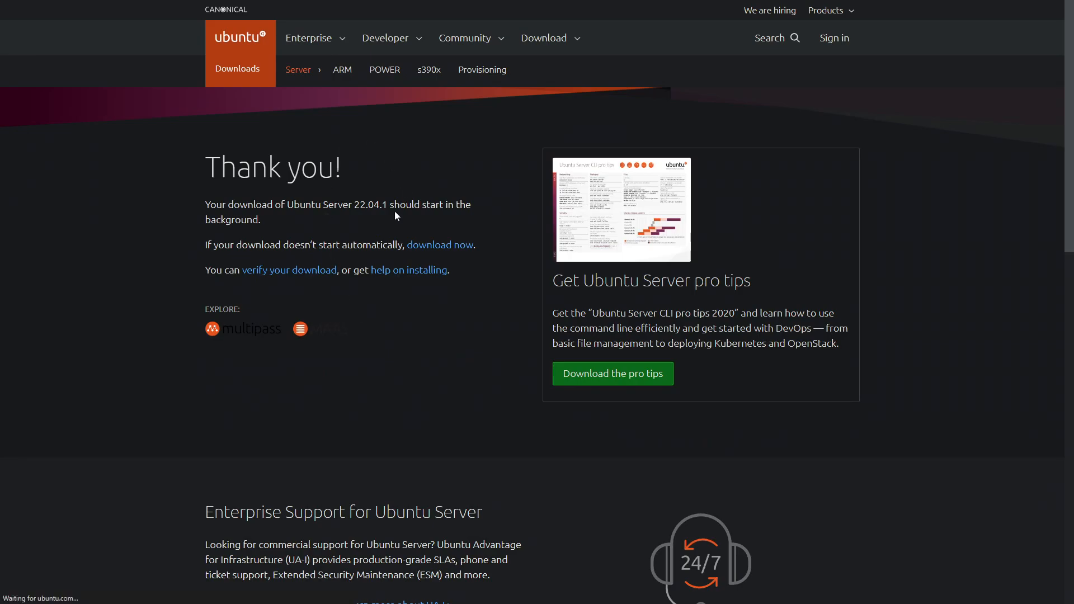
left_click(505, 283)
right_click(442, 250)
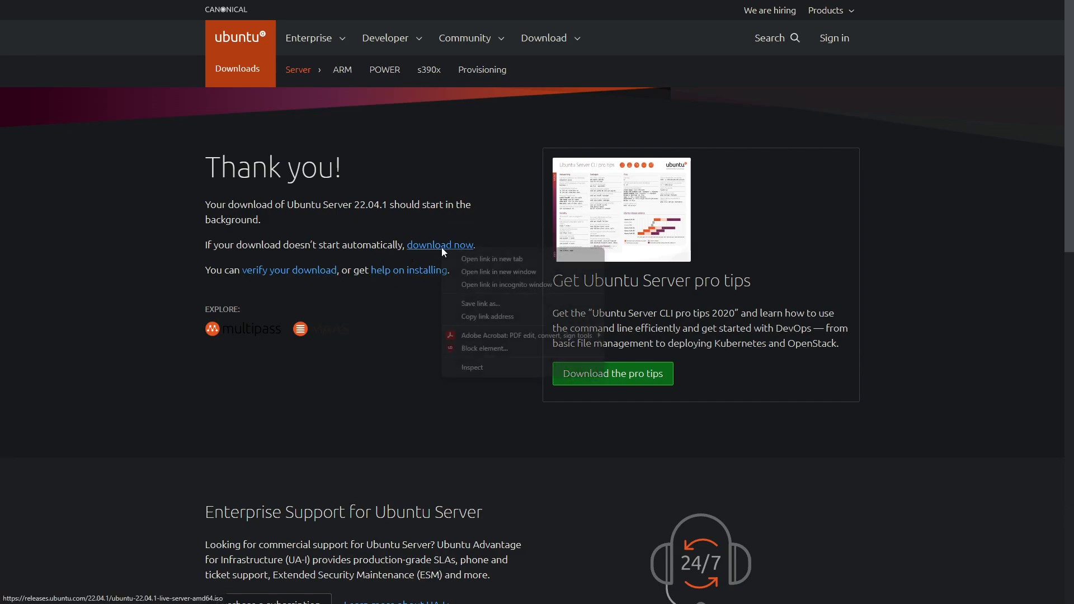
left_click(475, 317)
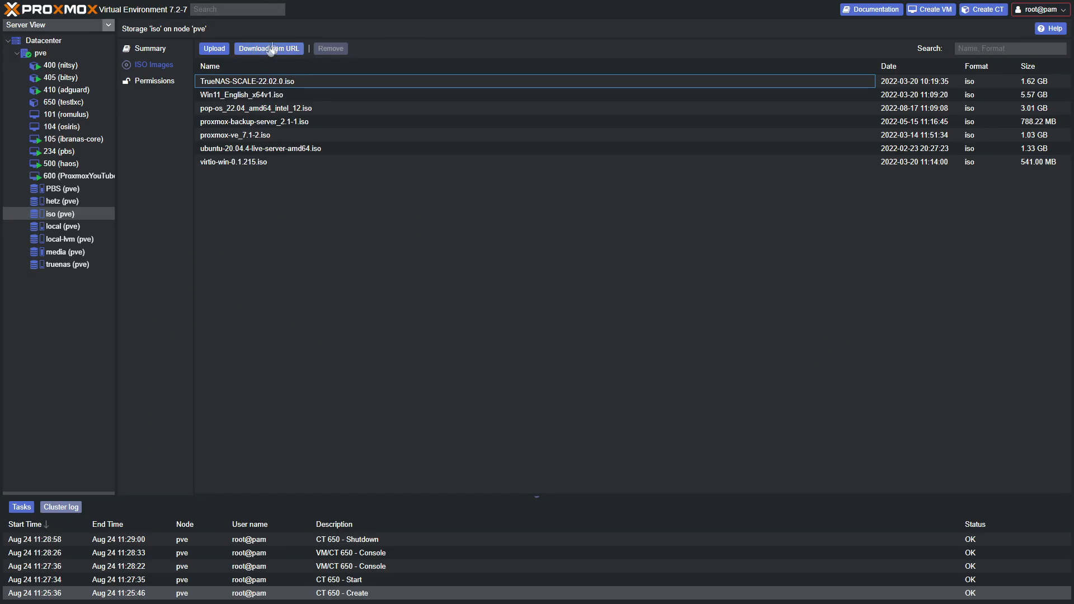
Download ubuntu-22.04.1-live-server-amd64.iso into iso storage from the pasted URL
left_click(253, 51)
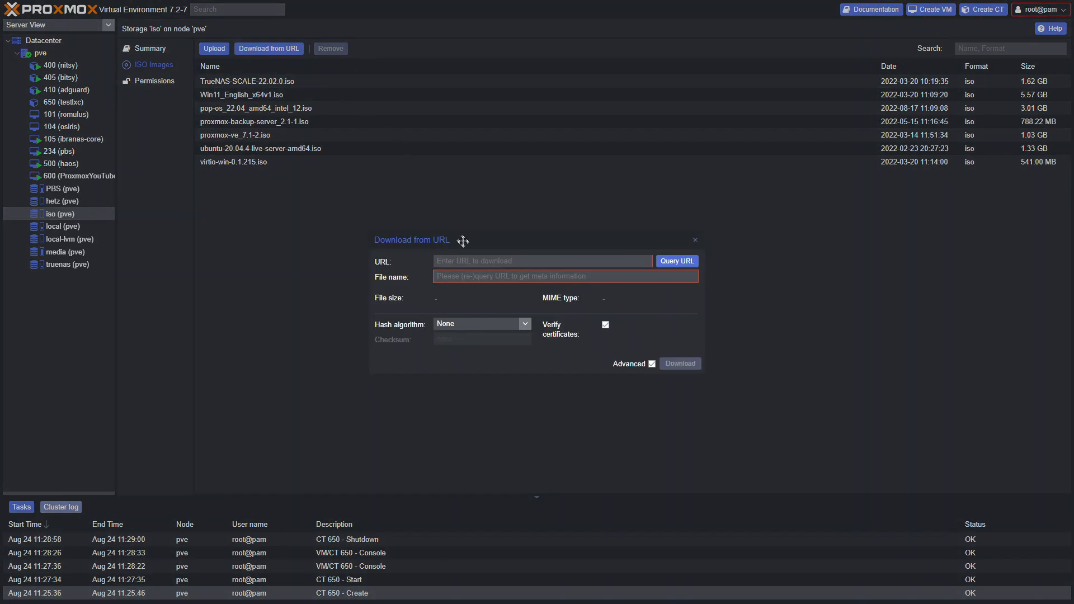
key("ctrl+v")
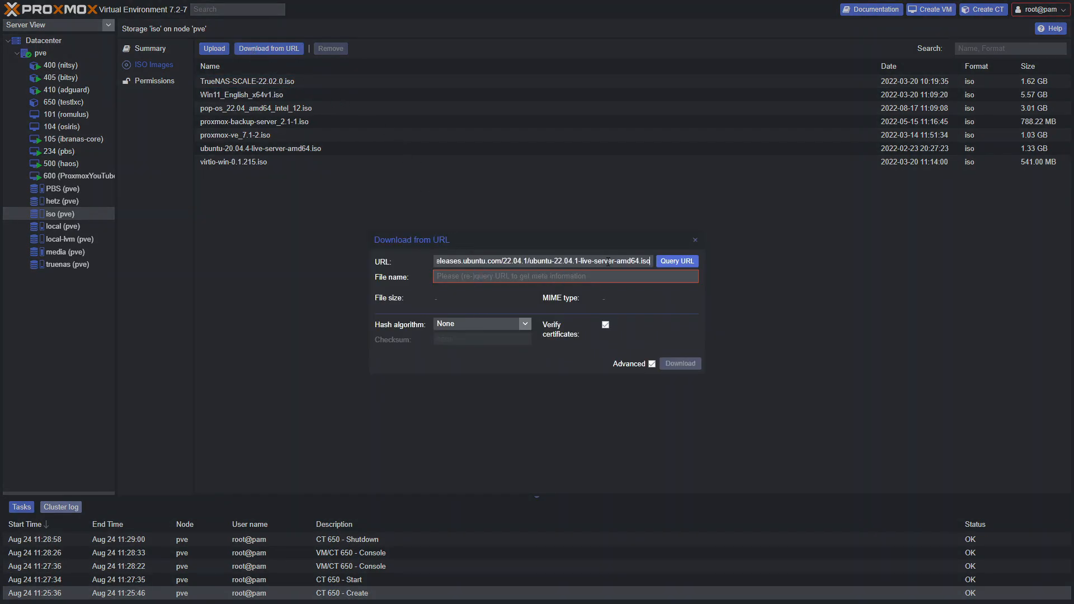
left_click_drag(650, 261, 530, 263)
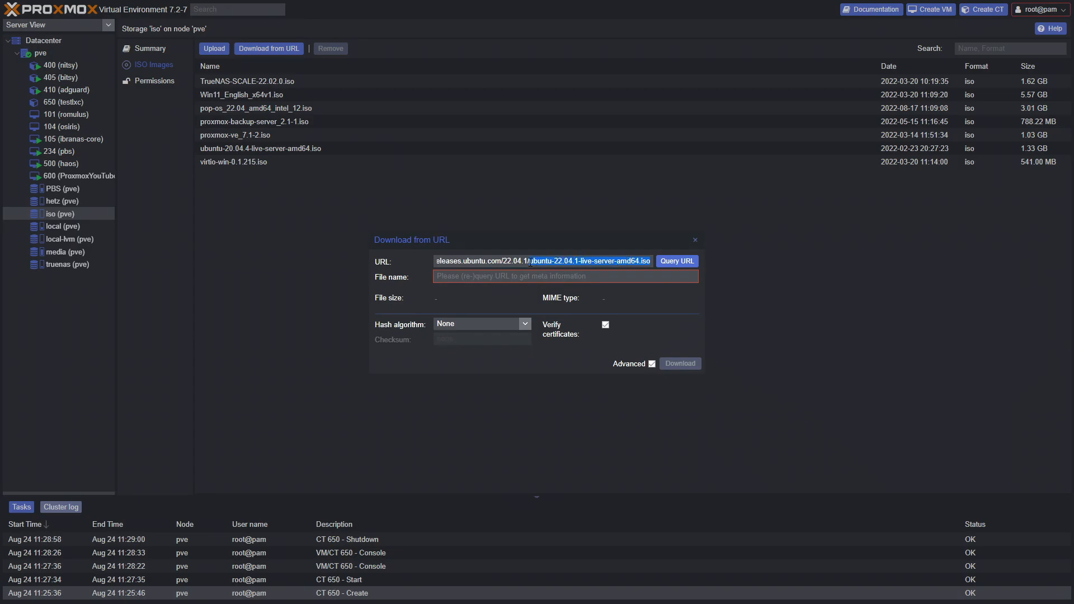
left_click(677, 261)
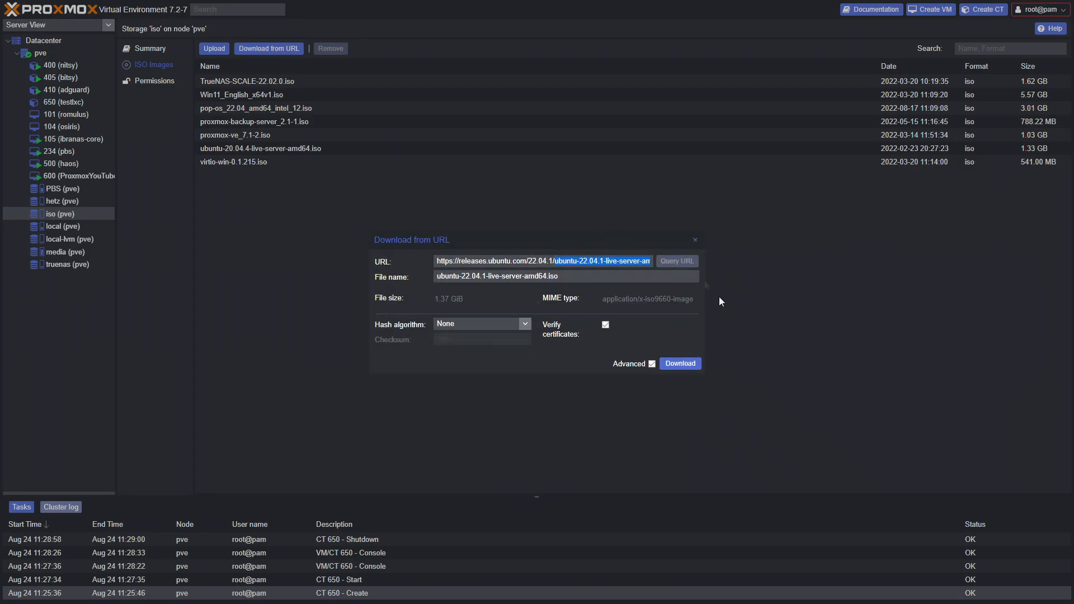
left_click(680, 363)
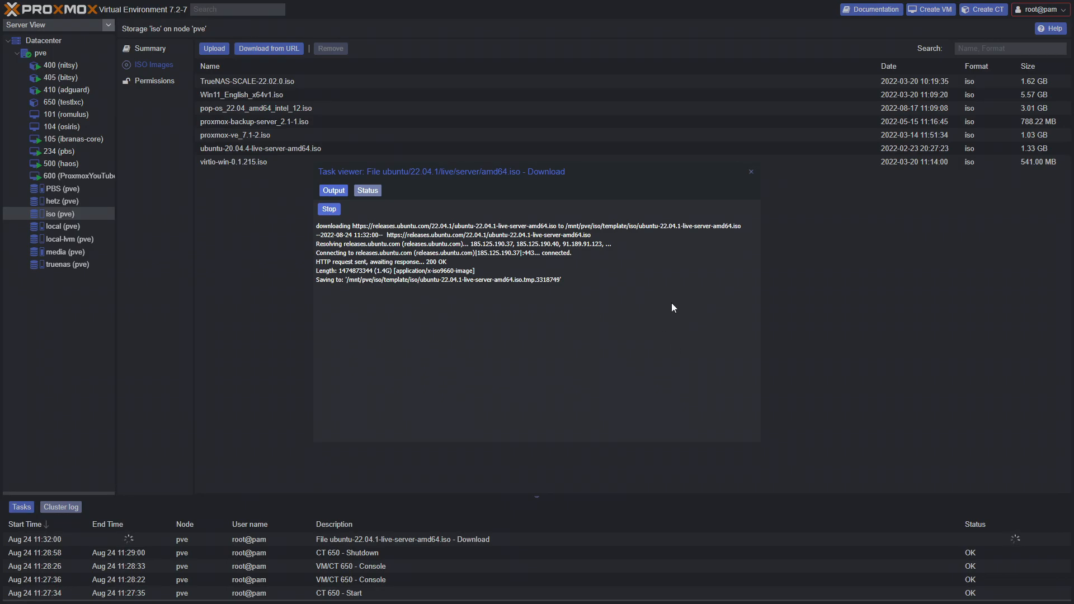
Stop the ISO download task and select the ubuntu-20.04.4-live-server-amd64.iso entry
left_click(327, 210)
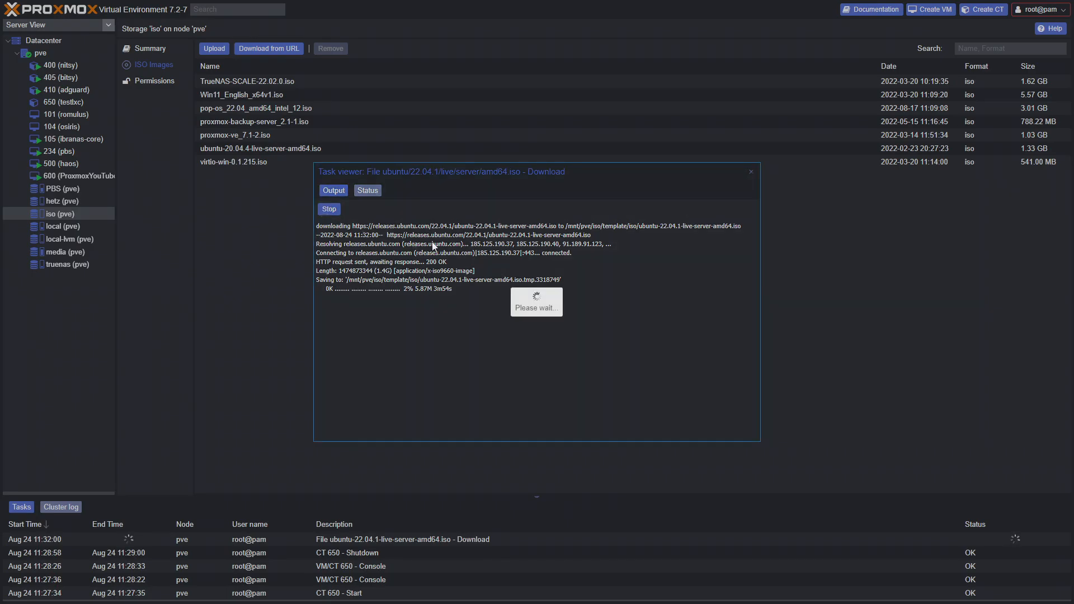
left_click(751, 171)
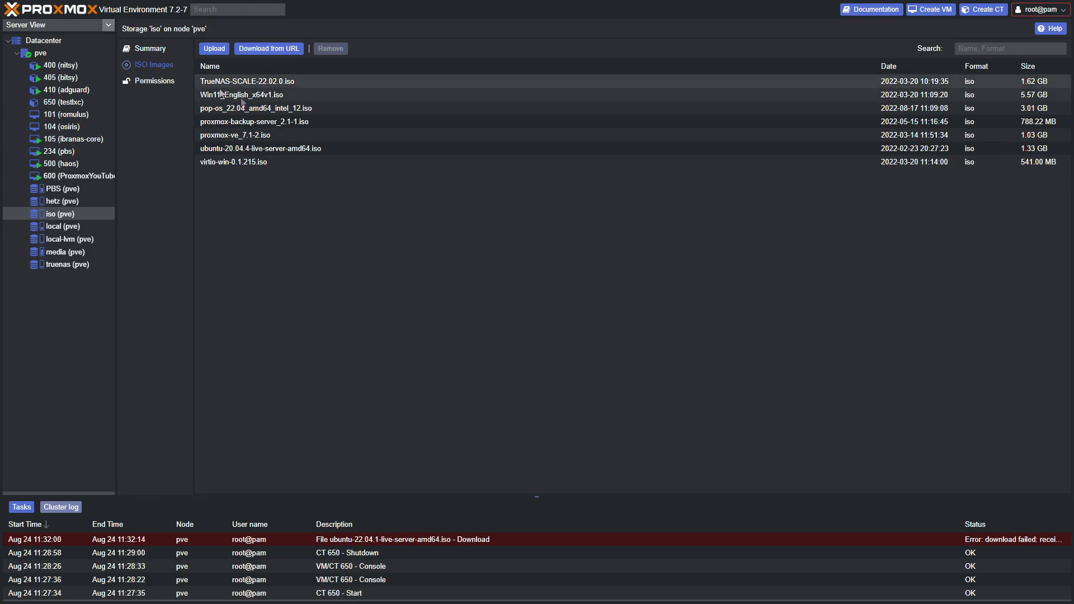
left_click(688, 153)
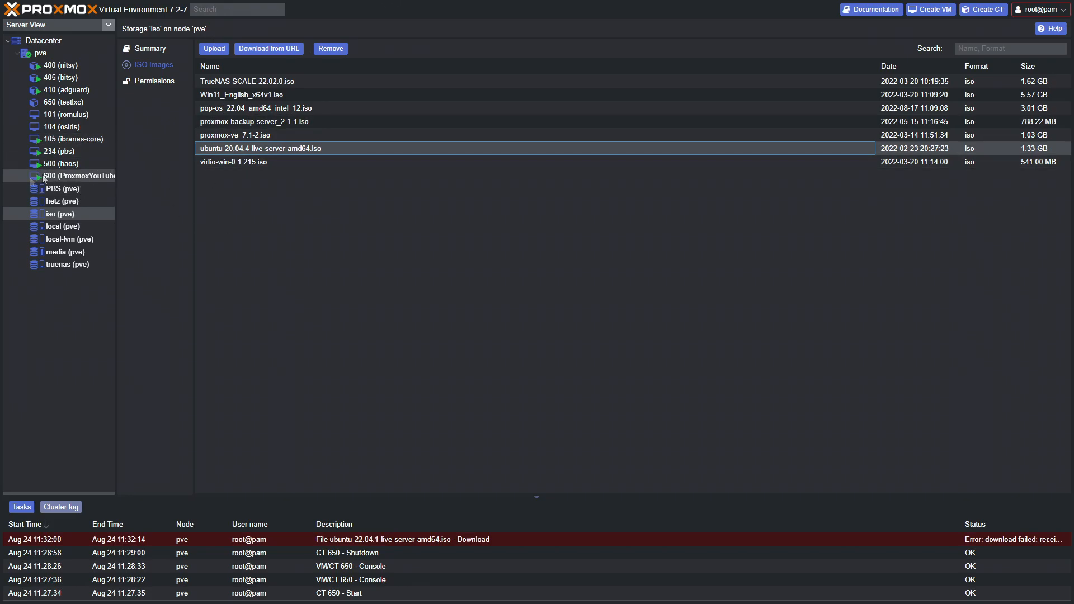
Start a new VM with VM ID 651 and name testVM
left_click(930, 9)
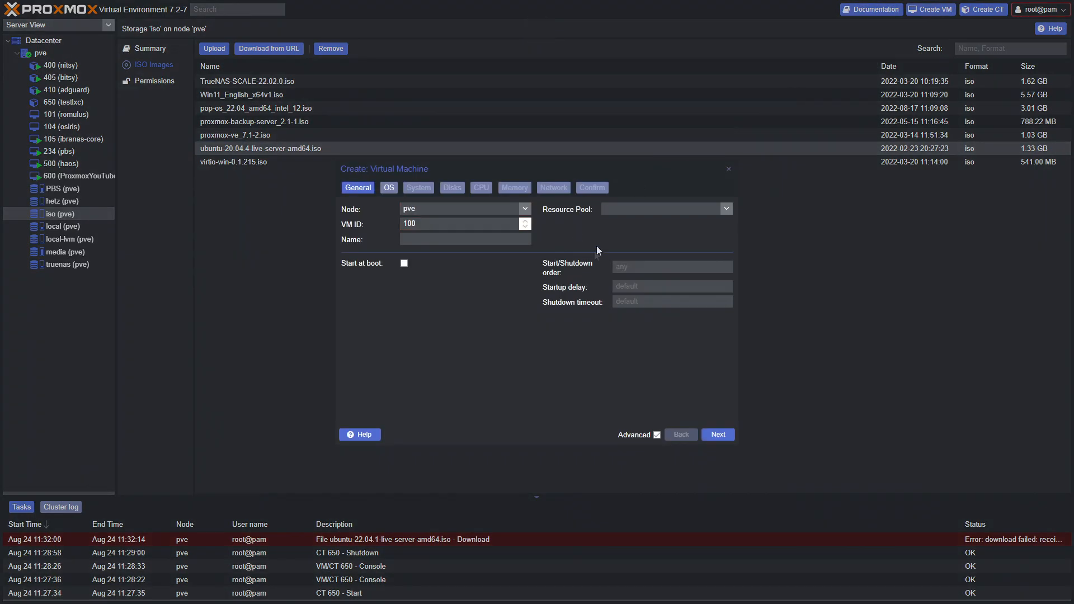
left_click_drag(420, 224, 363, 229)
type("651")
left_click_drag(428, 224, 401, 230)
left_click(466, 239)
type("testVM")
left_click(717, 436)
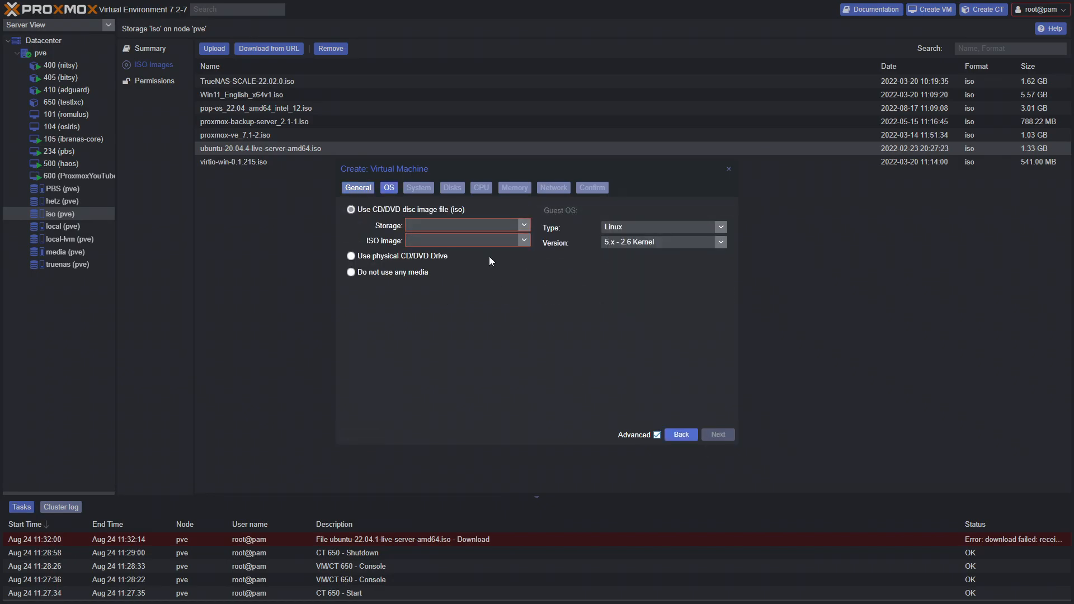
Choose the storage holding the Ubuntu install ISO on the OS step
left_click(524, 225)
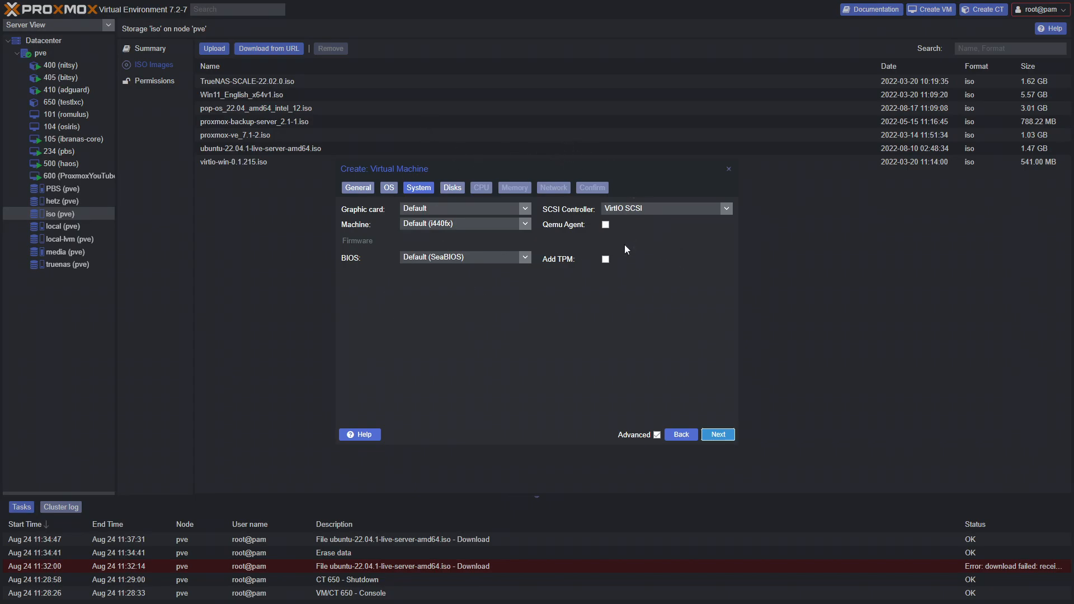
Leave the virtual TPM disabled after briefly enabling it
left_click(605, 259)
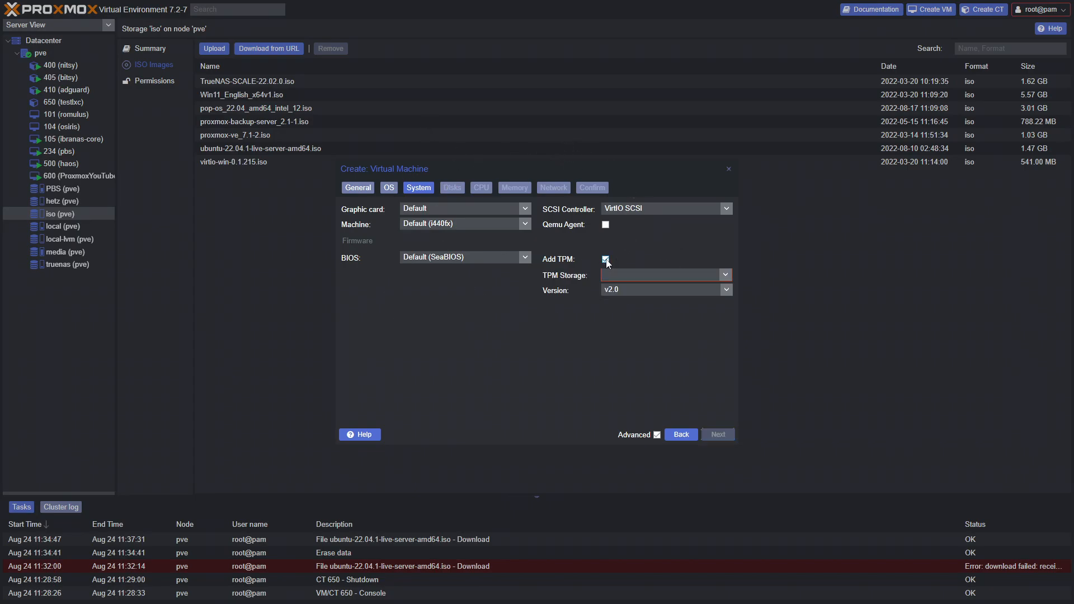
left_click(724, 274)
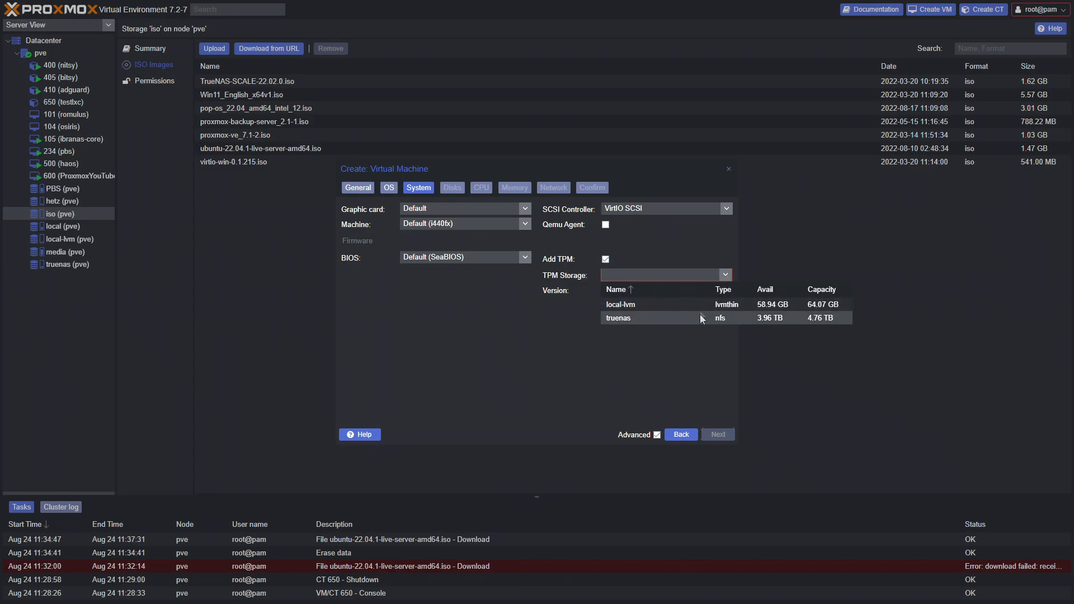
left_click(708, 246)
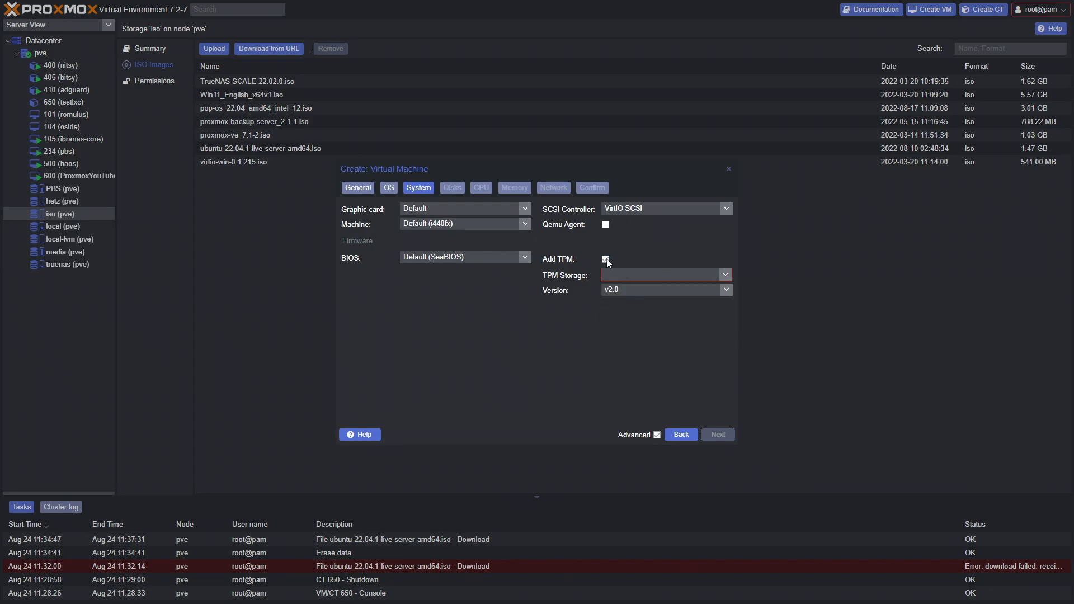
left_click(605, 260)
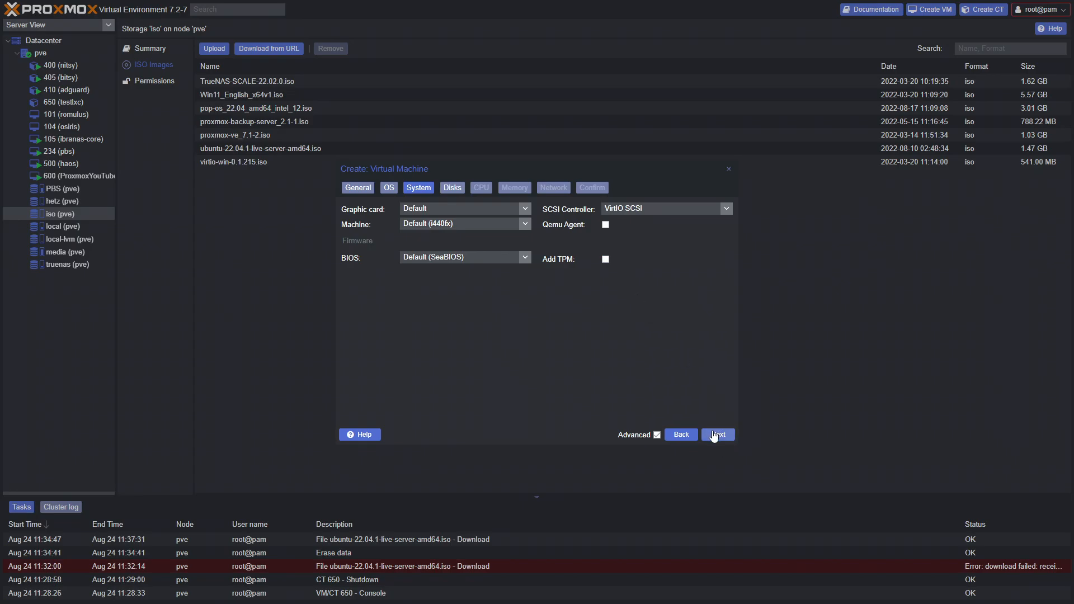
Set the VM disk to 8 GiB on local-lvm storage
left_click(714, 436)
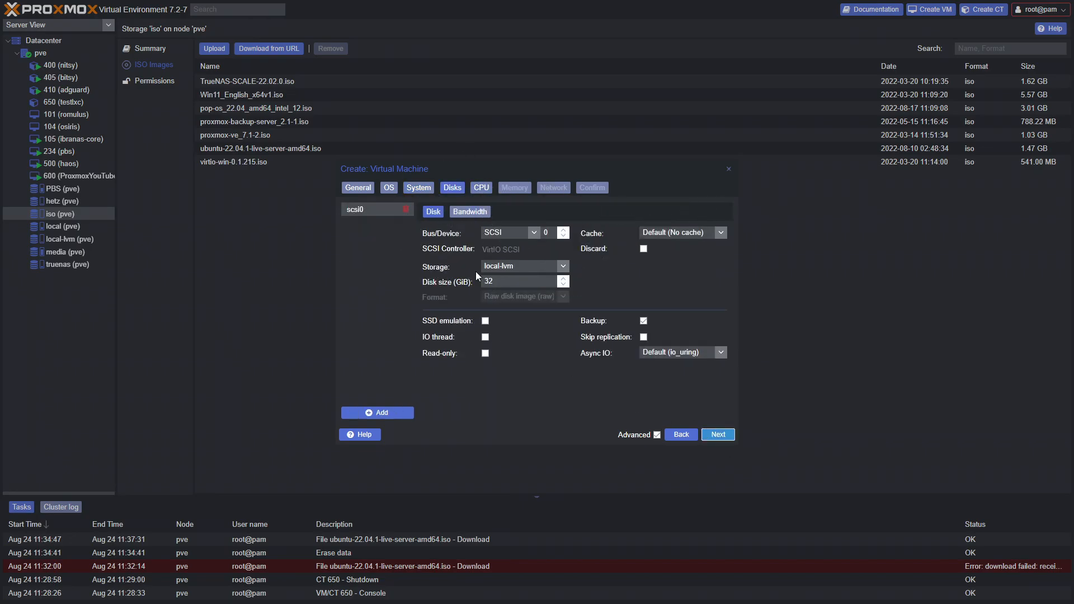
left_click_drag(524, 282, 476, 286)
left_click(563, 266)
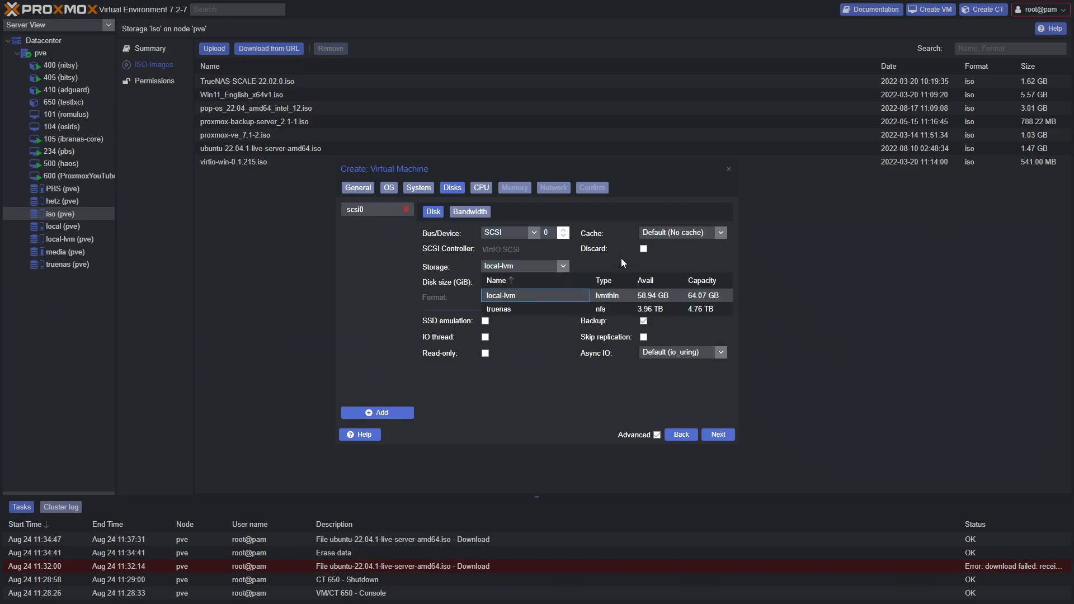
left_click(568, 267)
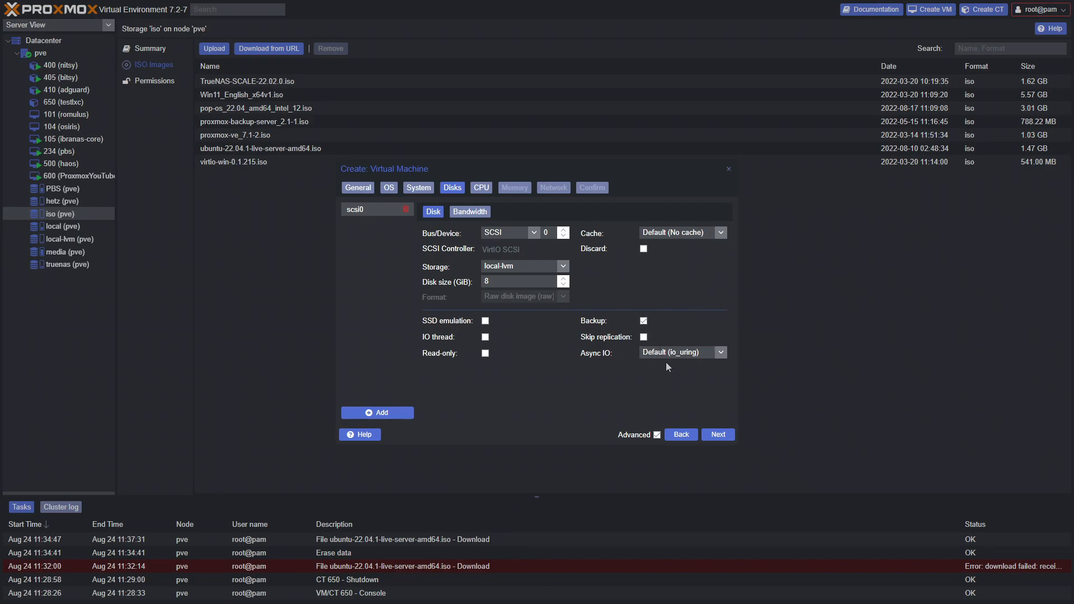
left_click(656, 435)
left_click(656, 435)
left_click(656, 435)
left_click(656, 435)
left_click(656, 434)
left_click(657, 435)
Keep the CPU settings at 1 socket and 4 cores
left_click(718, 434)
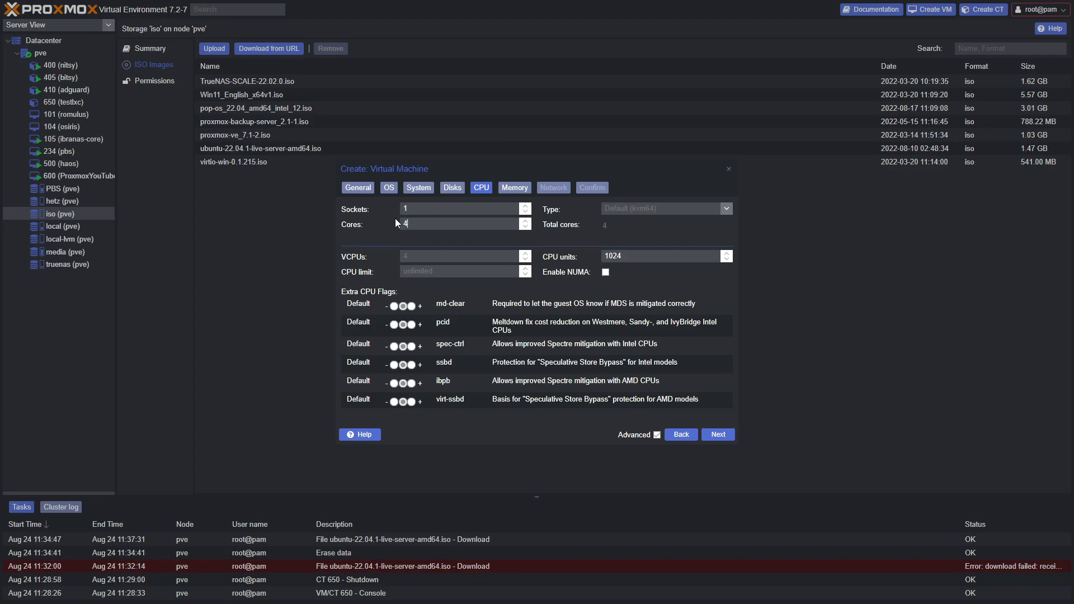
left_click(657, 435)
left_click(657, 434)
left_click(719, 435)
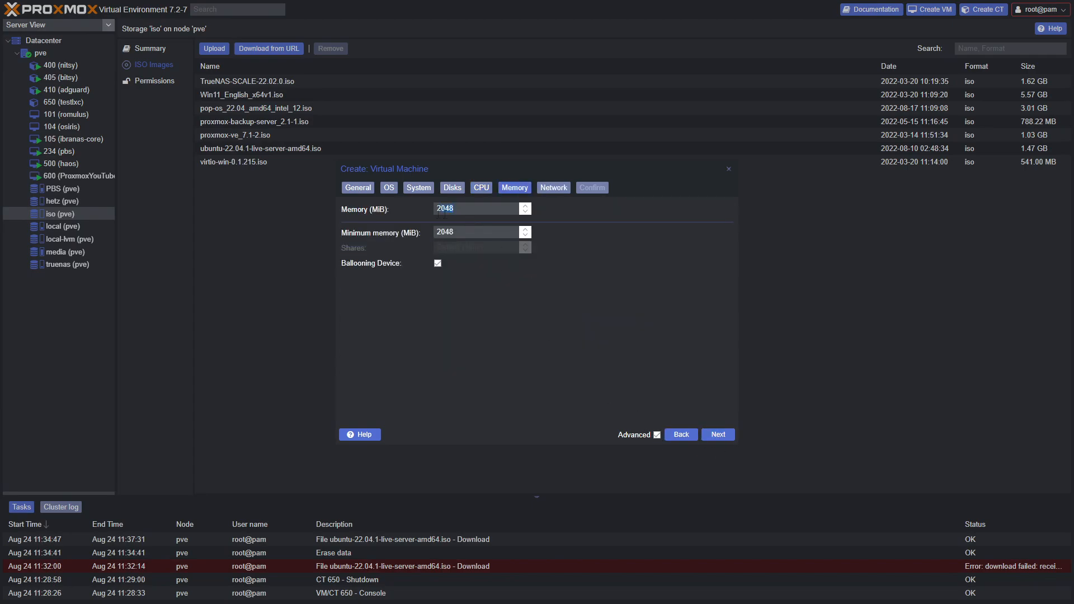
Set memory to 4096 MiB with the ballooning device turned off
type("4096")
left_click(438, 263)
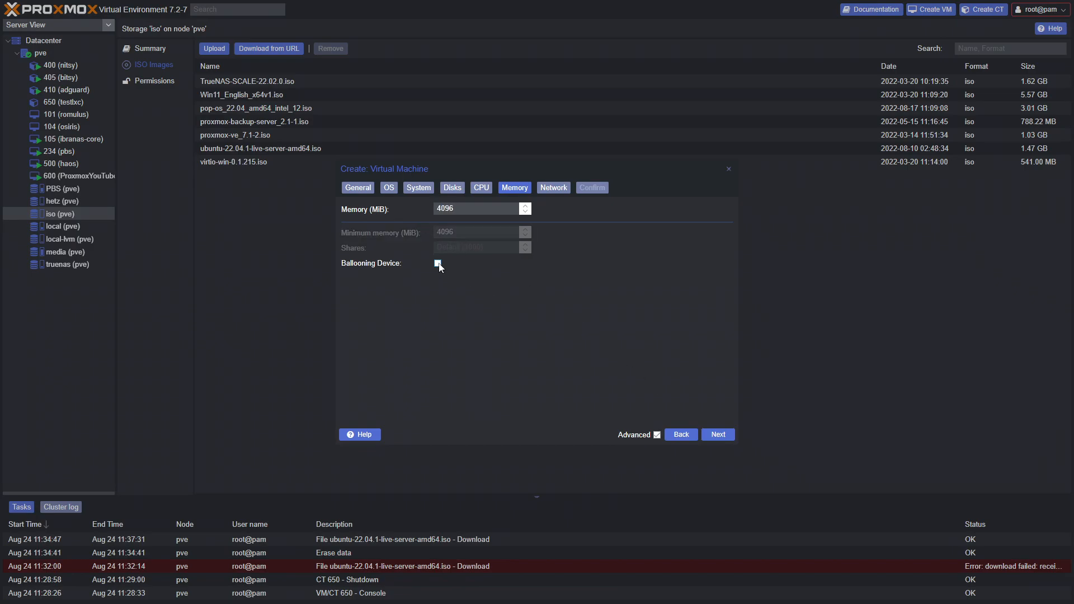
left_click(438, 264)
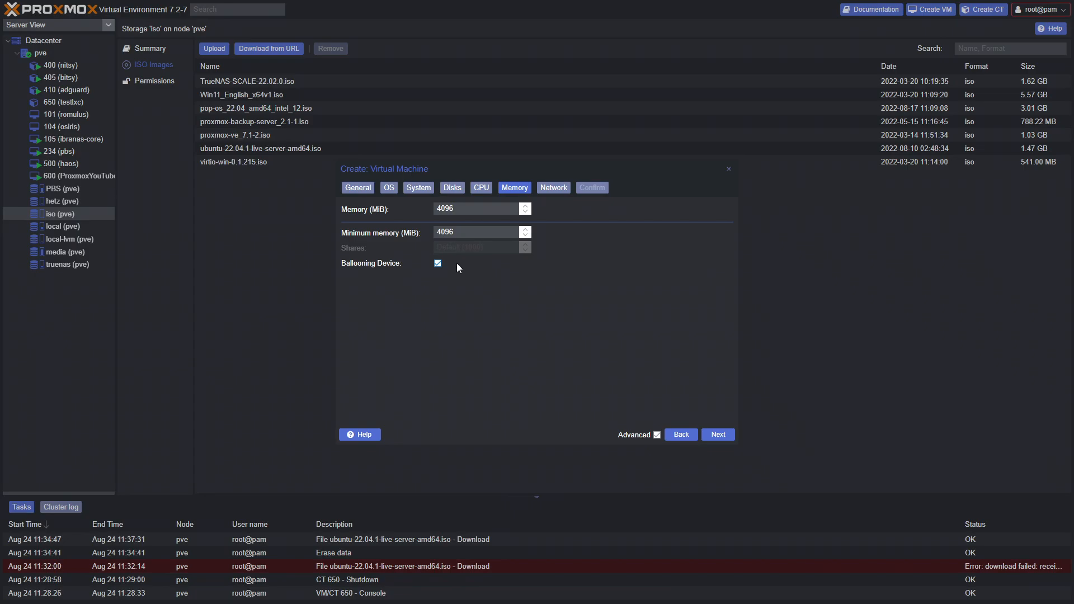
left_click(437, 264)
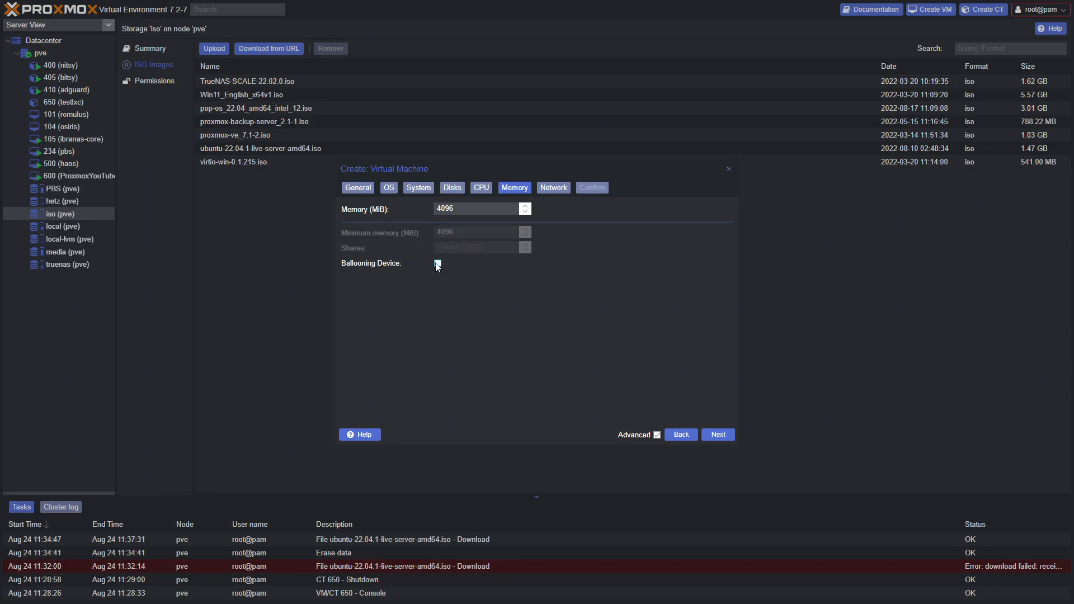
left_click(438, 264)
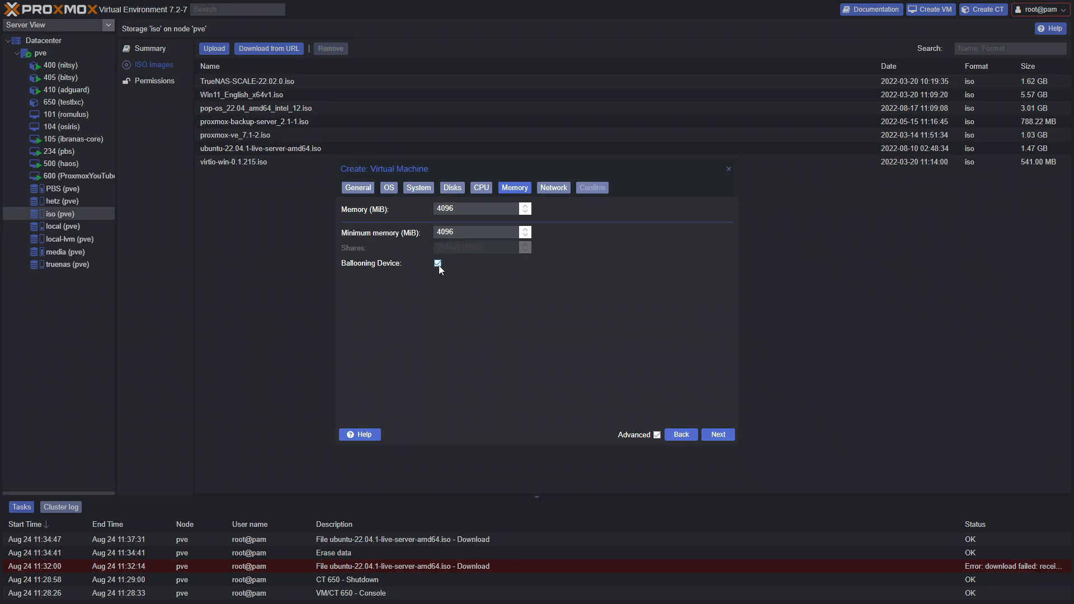
left_click(438, 264)
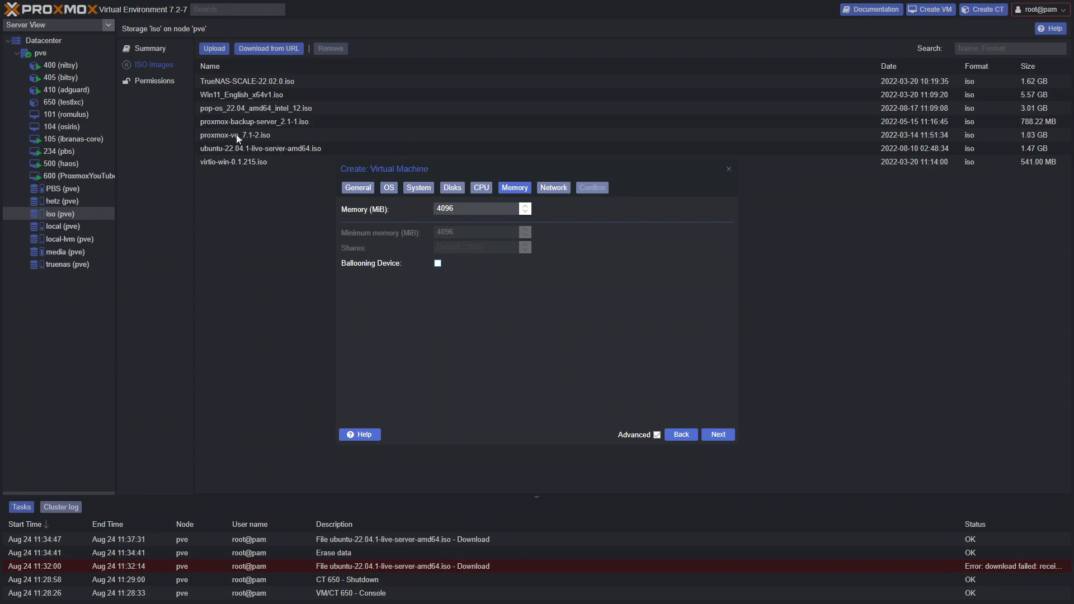
left_click(703, 441)
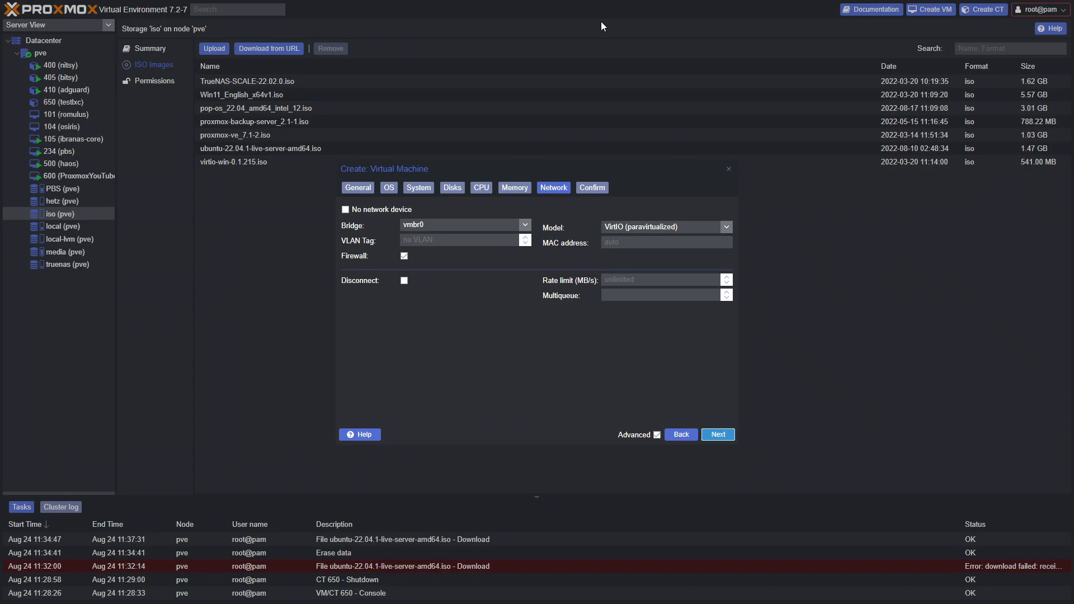
Keep the VirtIO network on bridge vmbr0 and reach the Confirm summary
left_click(525, 225)
left_click(525, 225)
left_click(715, 436)
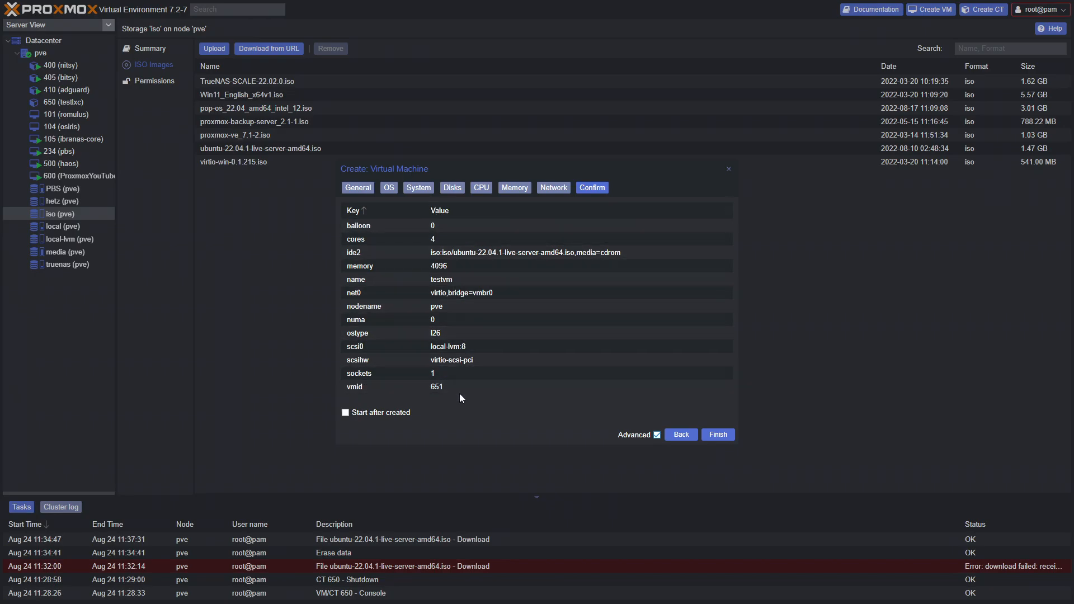
Create VM 651 set to start after creation and view its Hardware
left_click(381, 415)
left_click(730, 437)
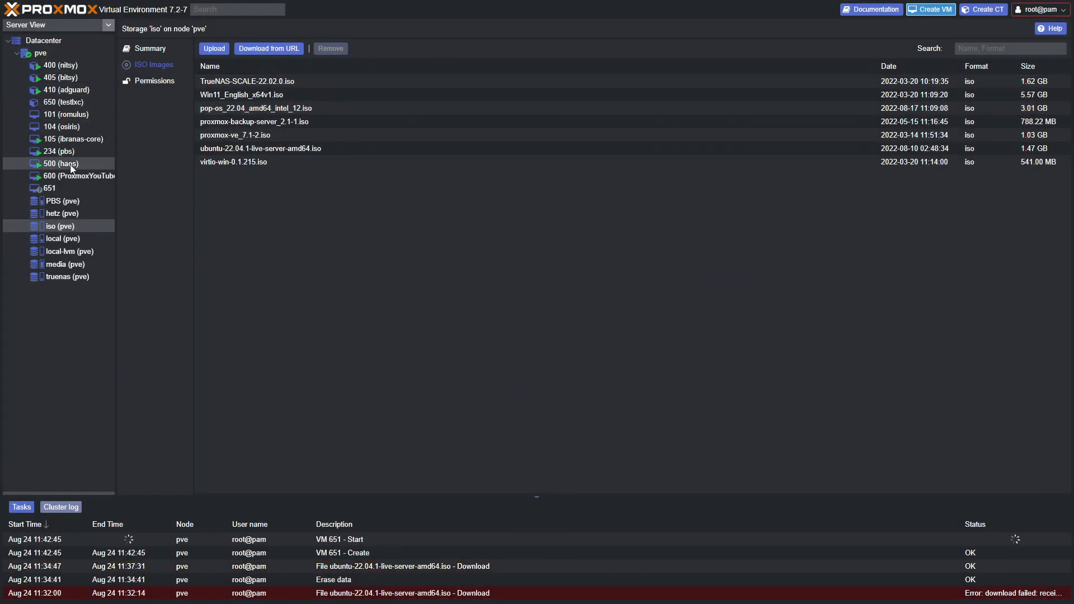
left_click(65, 184)
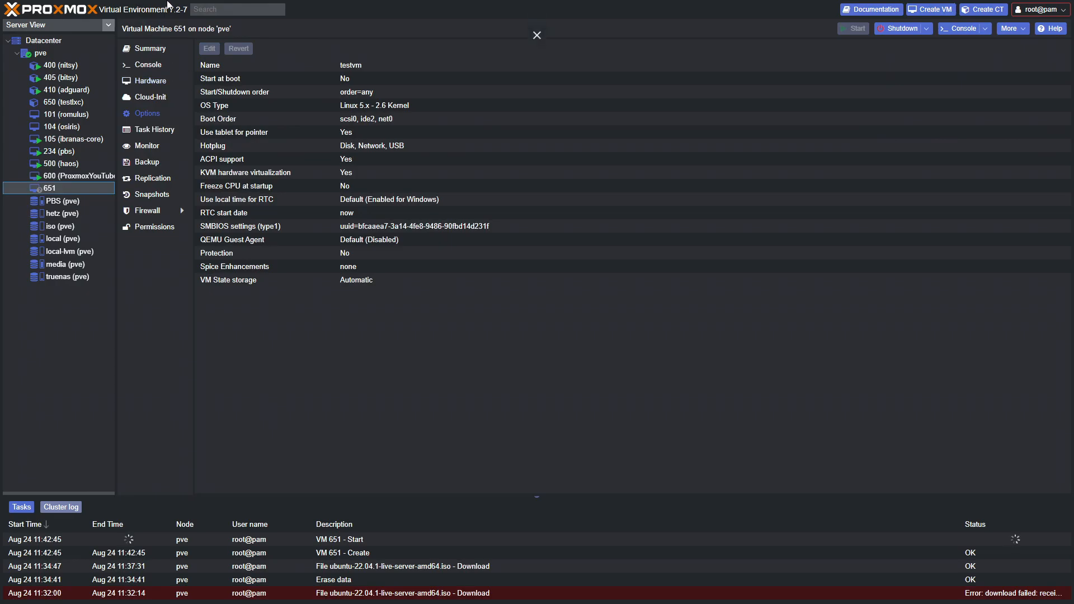
left_click(154, 85)
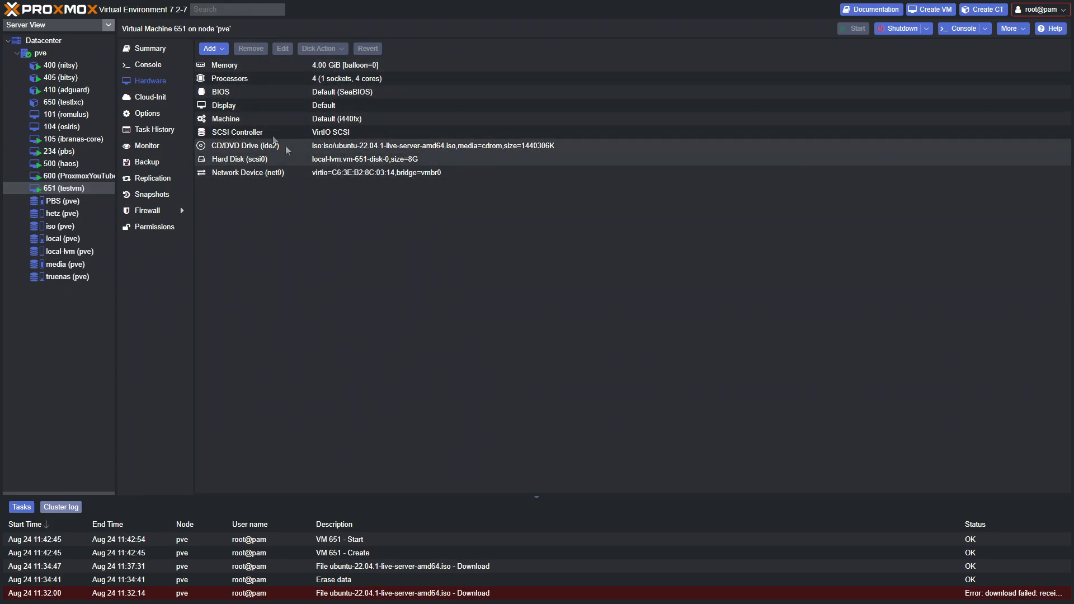
Browse the Add hardware options, cancelling Hard Disk and opening PCI Device
left_click(213, 49)
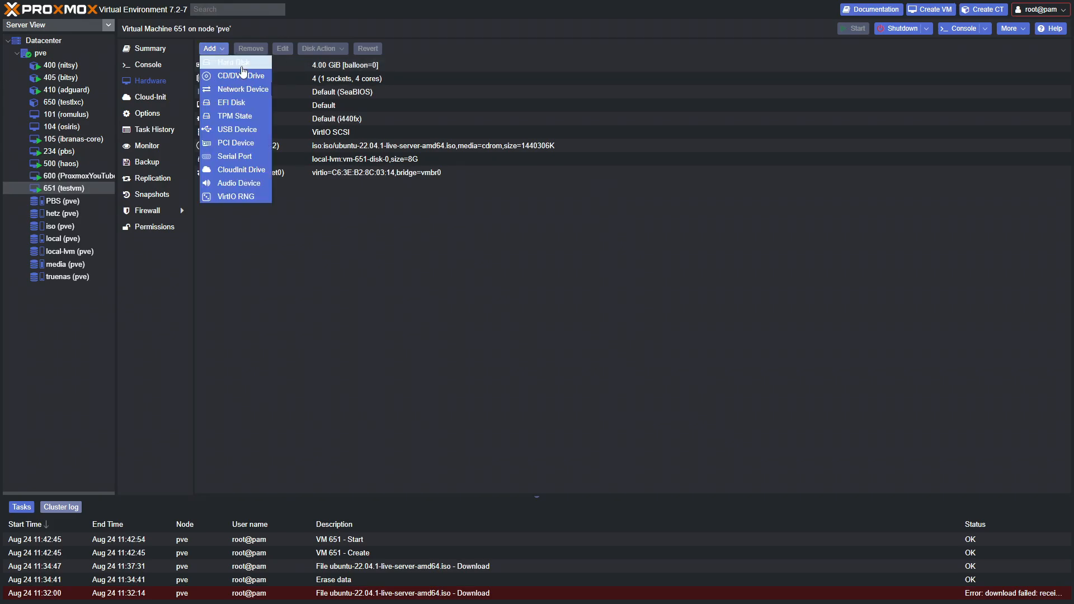
left_click(229, 61)
left_click(694, 218)
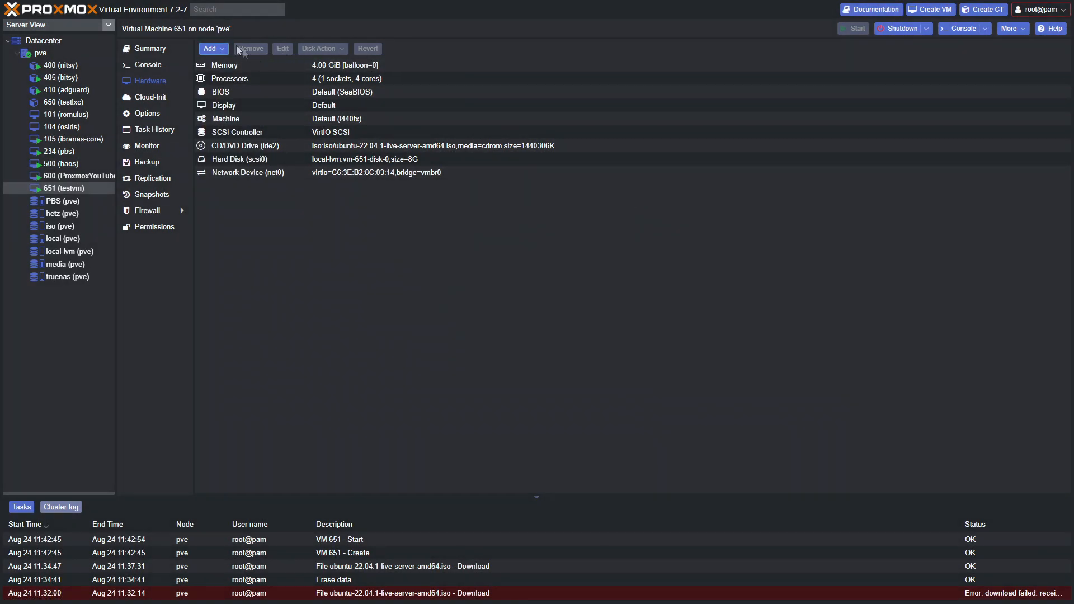
left_click(211, 49)
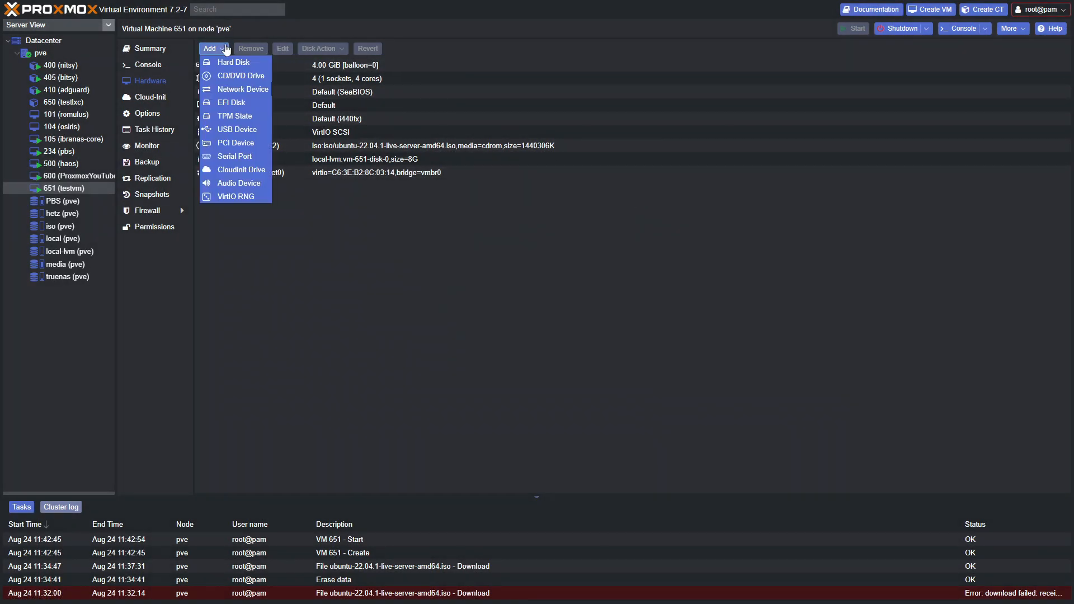
left_click(236, 145)
left_click(522, 266)
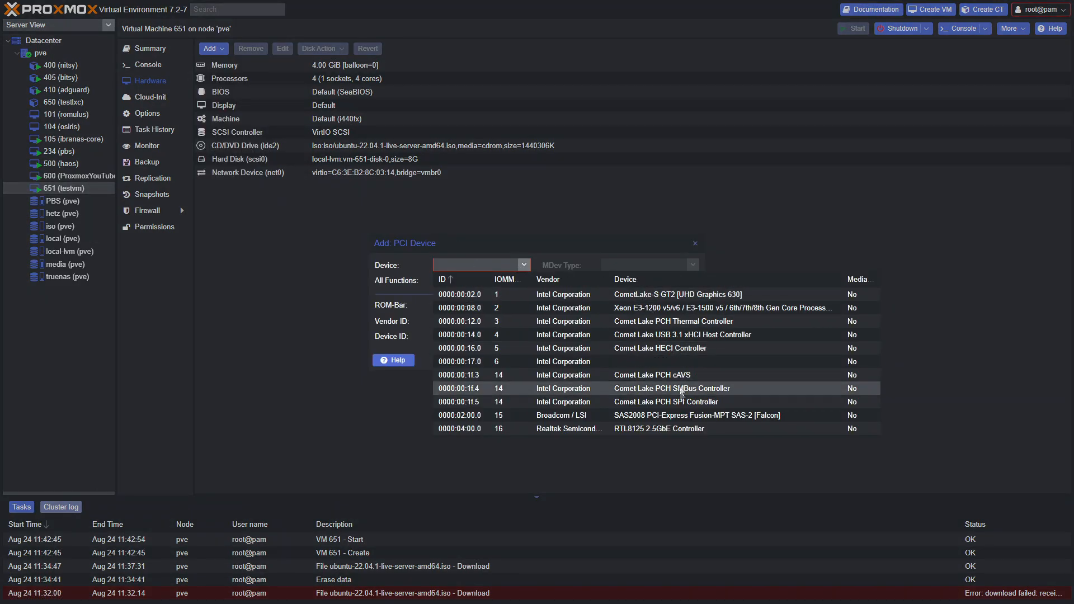
scroll(685, 399, "down", 2)
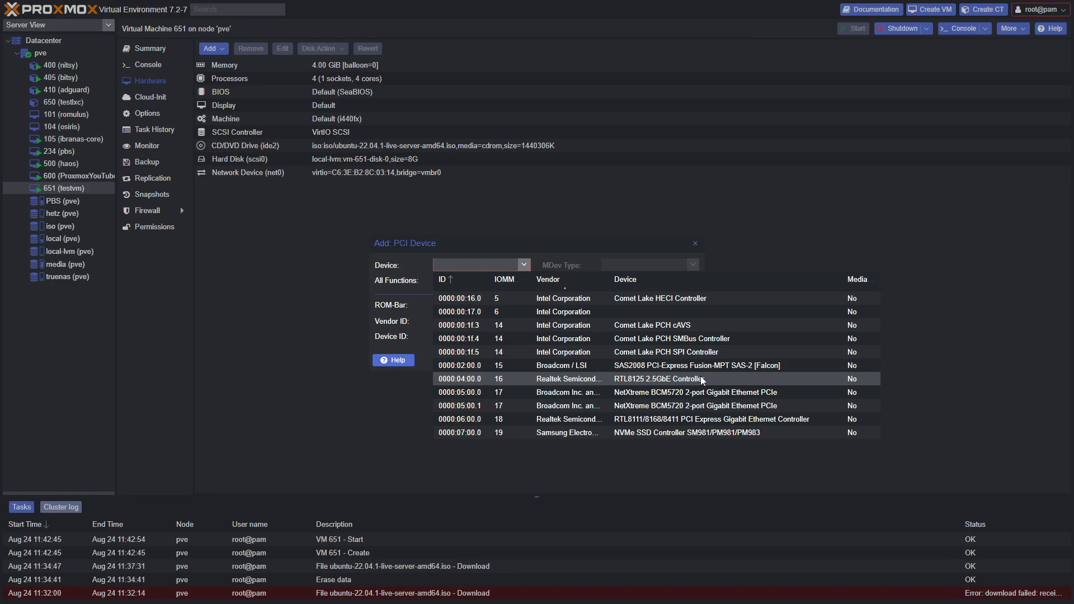
scroll(665, 358, "up", 2)
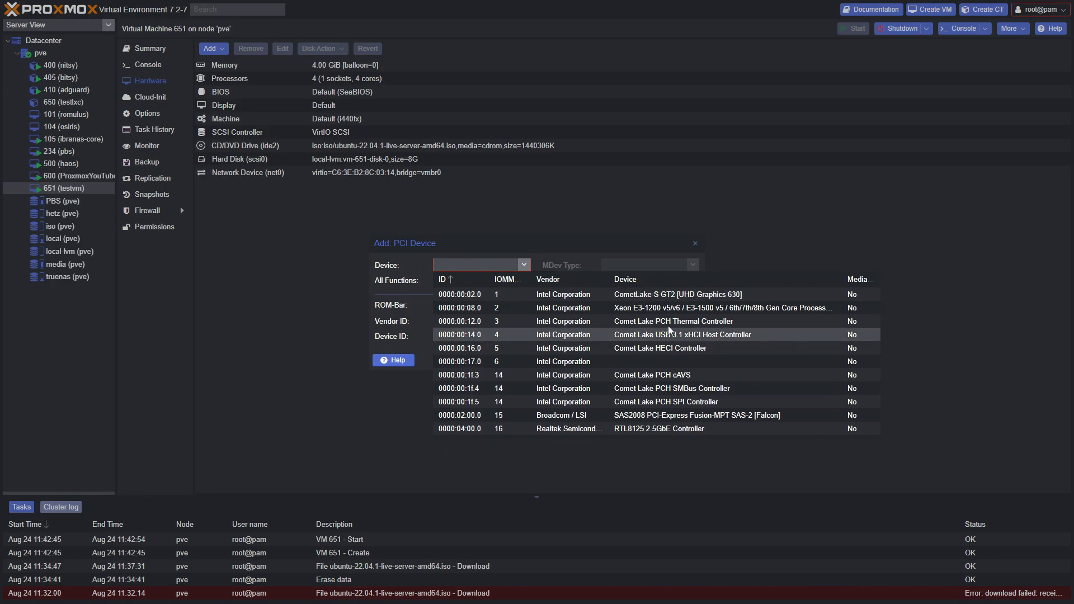
left_click(705, 296)
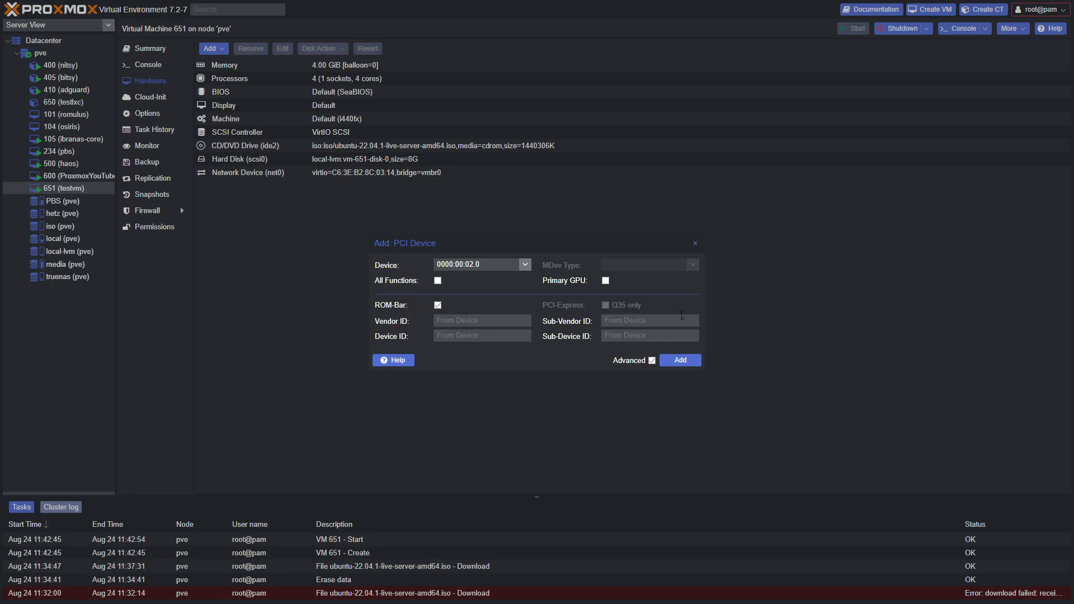
left_click(695, 244)
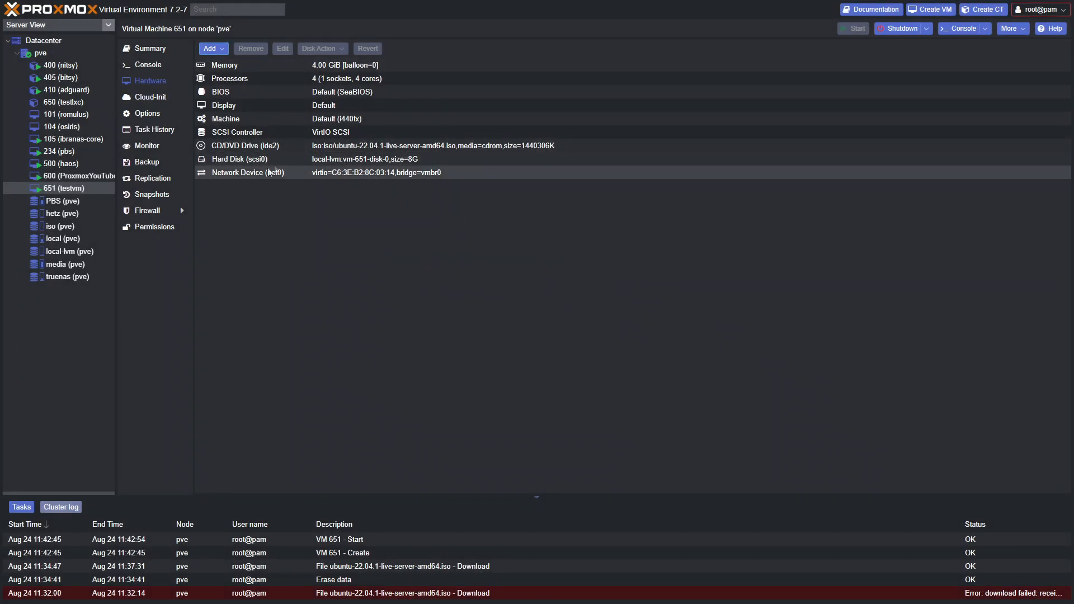
Check VM 651's boot order stays scsi0, ide2, net0 without changing it
left_click(140, 114)
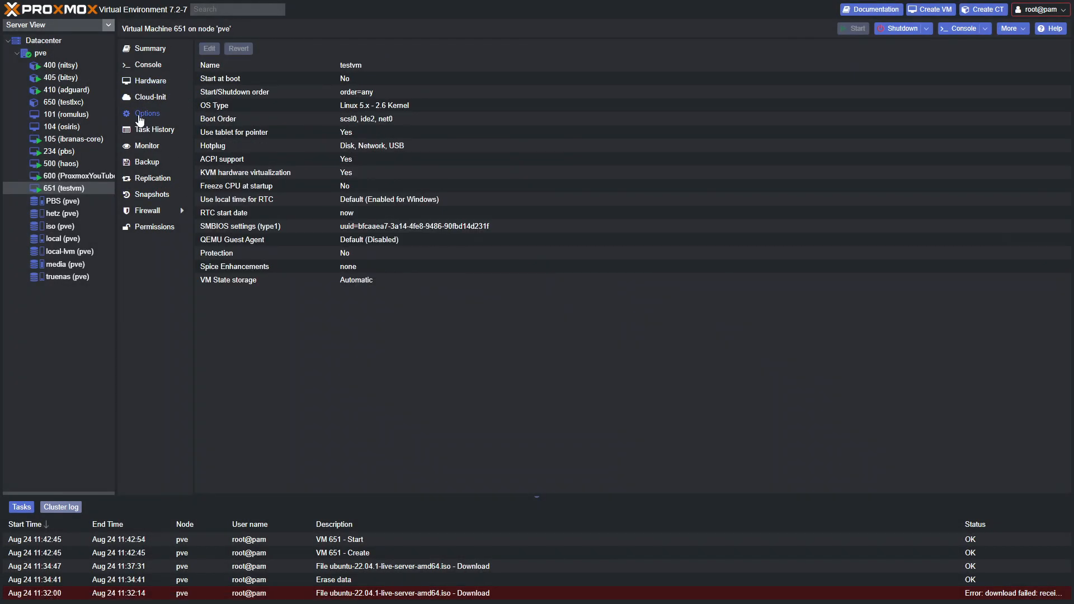
left_click(348, 241)
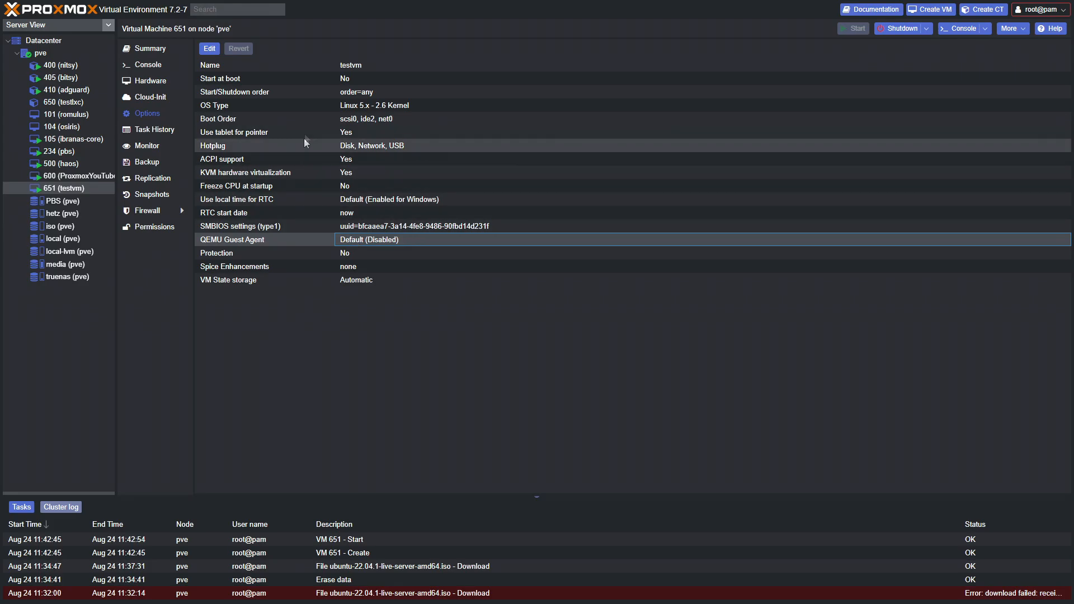
left_click(348, 121)
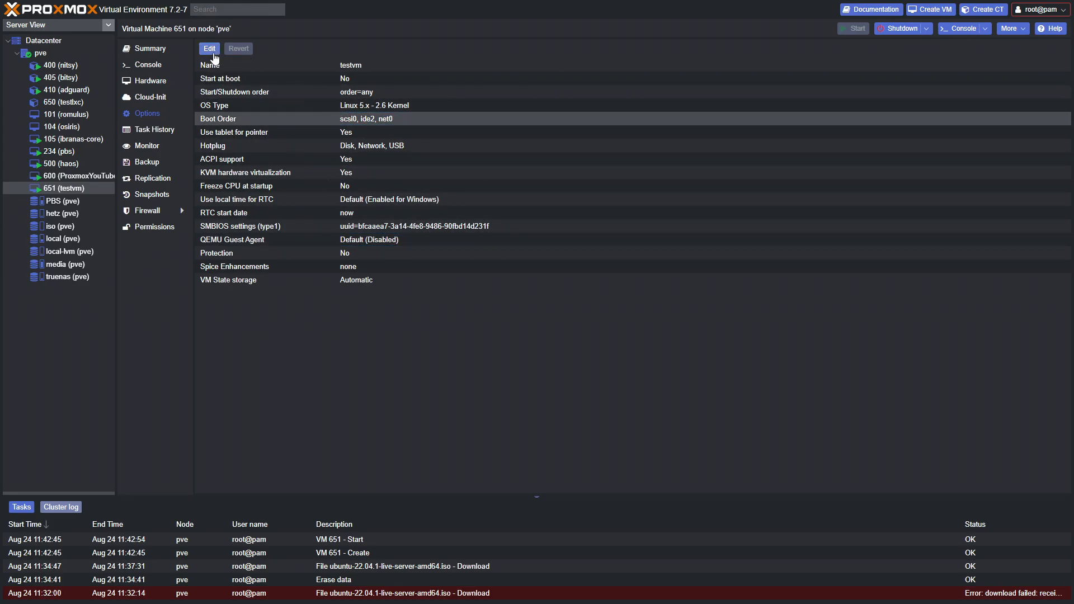
left_click(210, 50)
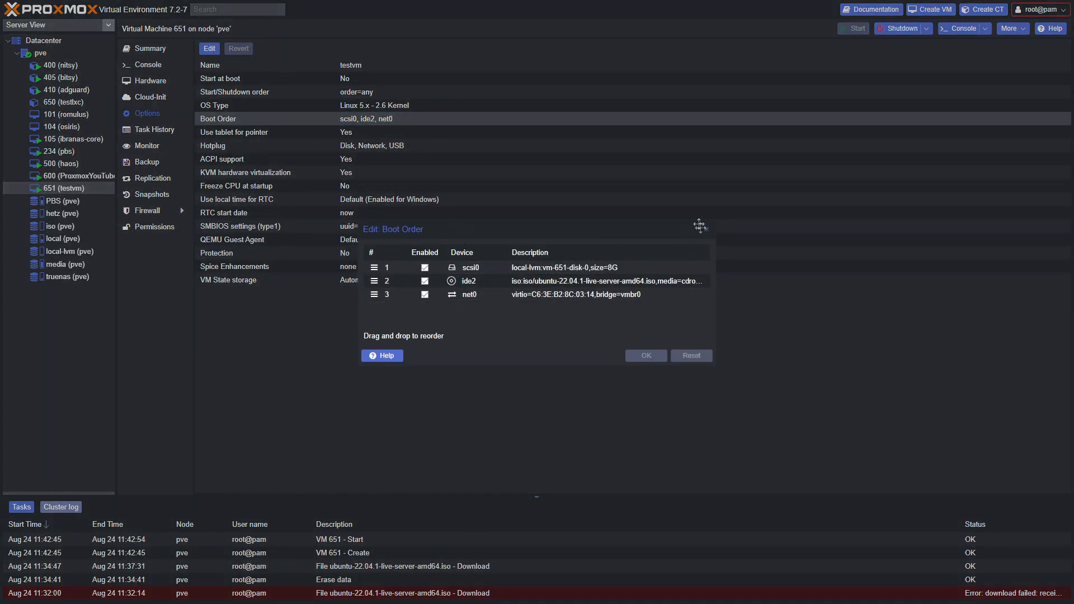
left_click(706, 229)
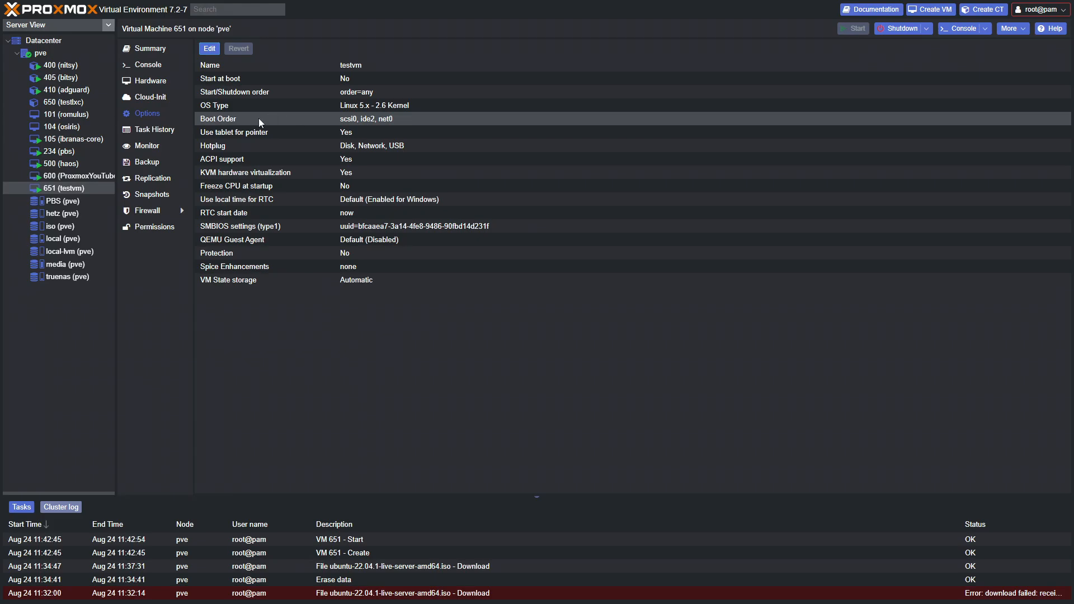
left_click(209, 50)
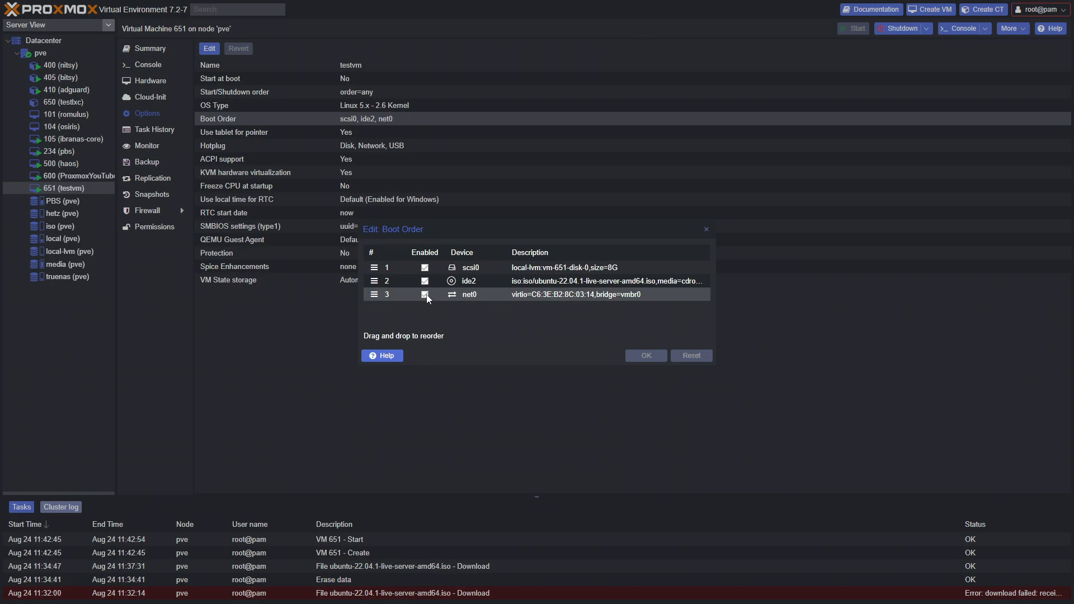
left_click(705, 229)
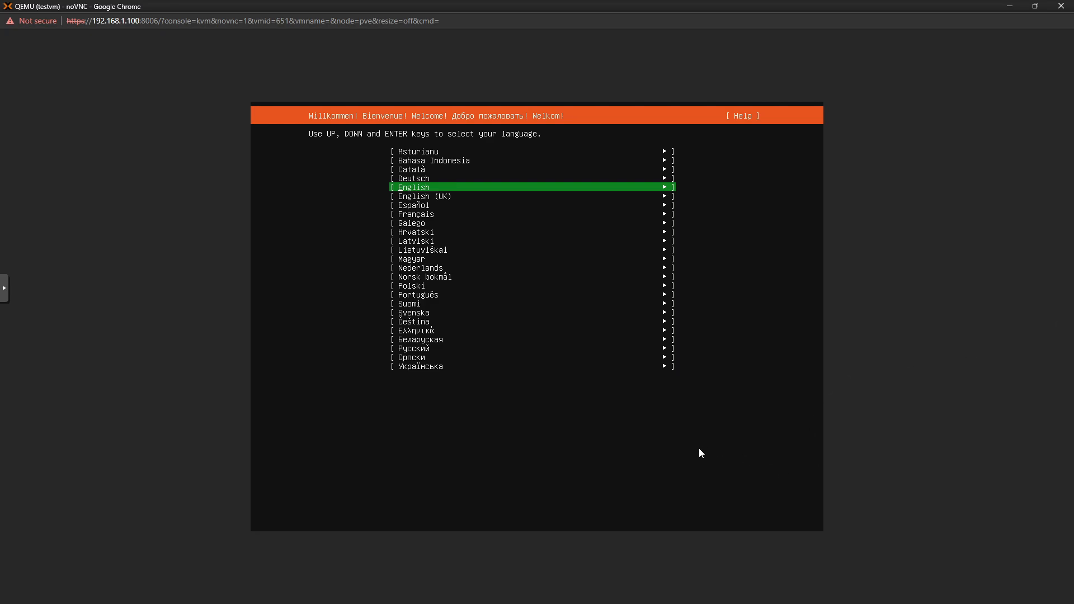
Pick English as the installer language, keep the English (US) keyboard and the standard Ubuntu Server install
key("Up")
key("Down")
key("Return")
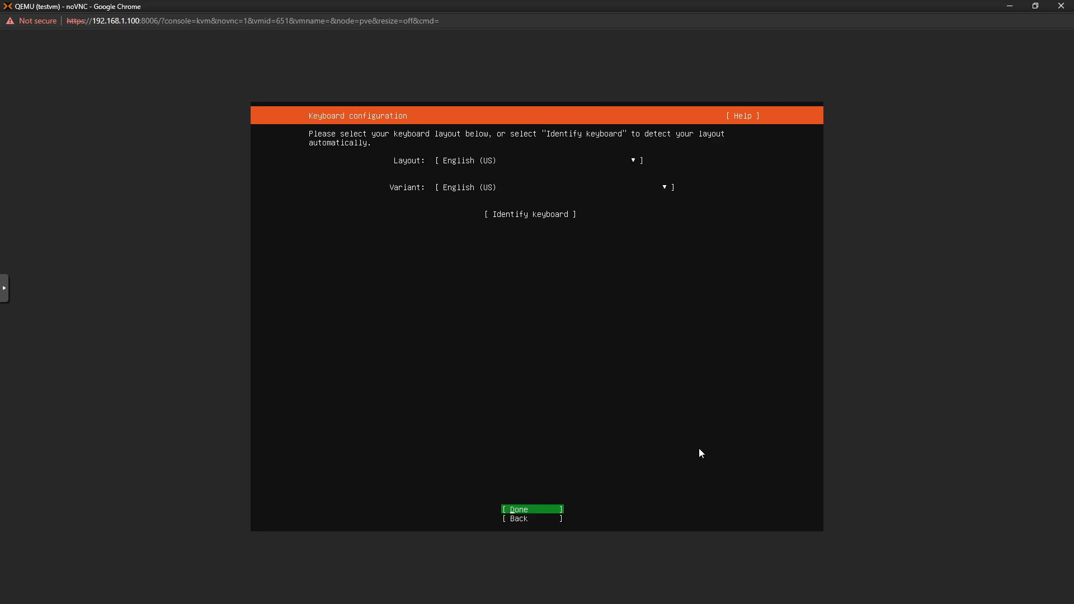
key("Return")
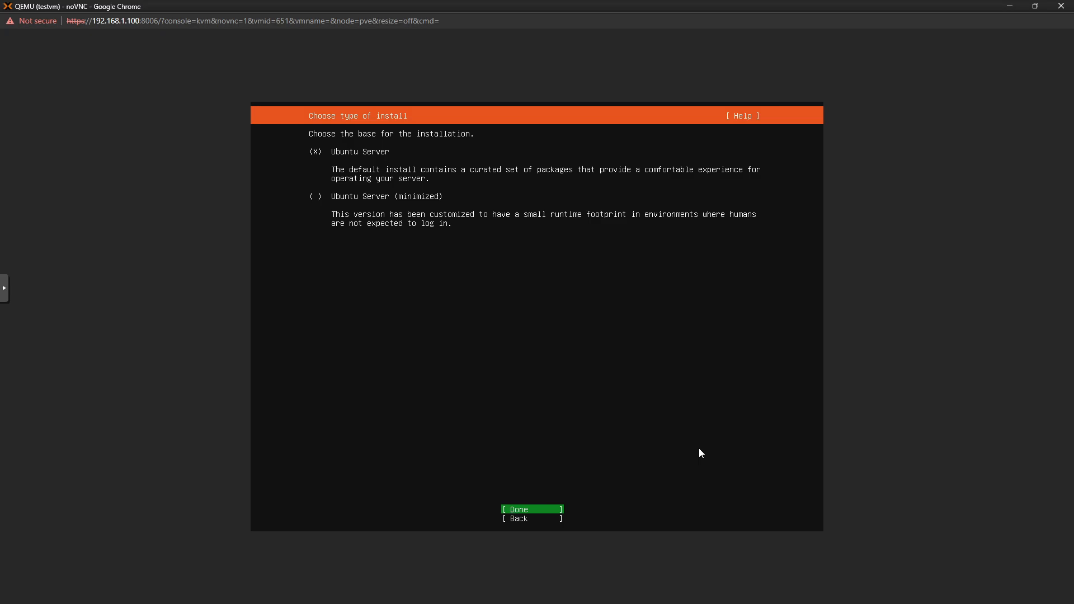
key("Return")
Open the ens18 interface's IPv4 settings and switch the method to Manual
key("Up")
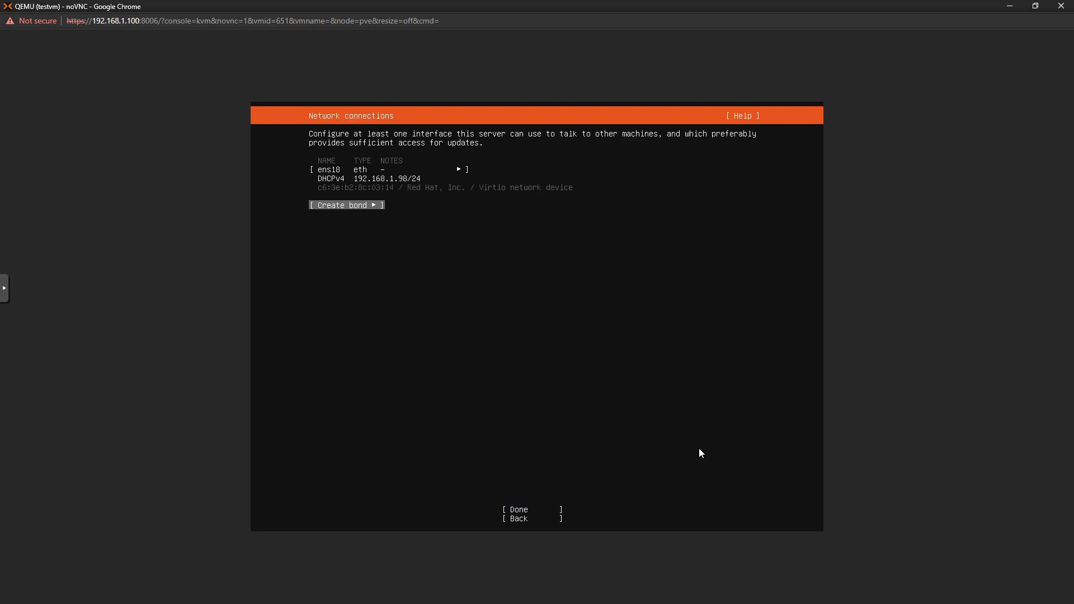
key("Up")
key("Return")
key("Down")
key("Down")
key("Return")
key("Return")
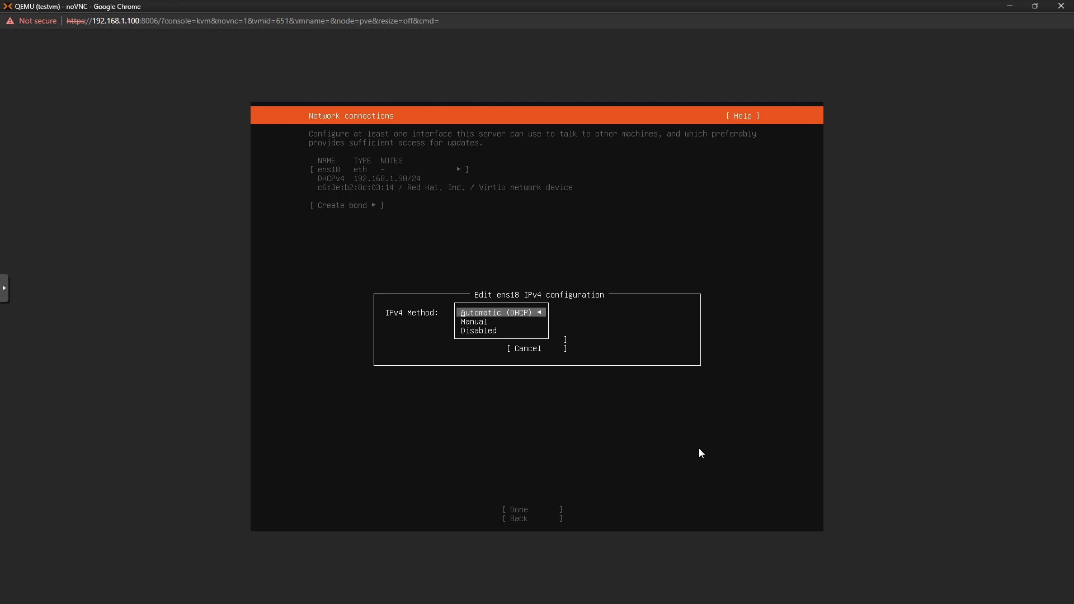
key("Down")
key("Down")
key("Up")
key("Return")
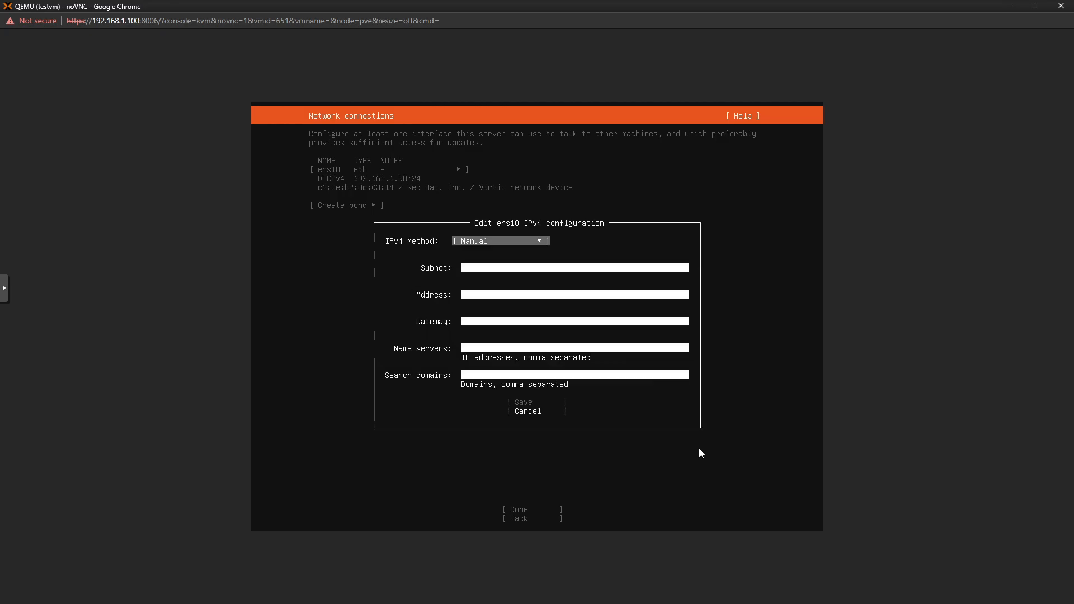
Enter subnet 192.168.1.0/24 and the address, and correct the gateway to 192.168.1.1
key("Down")
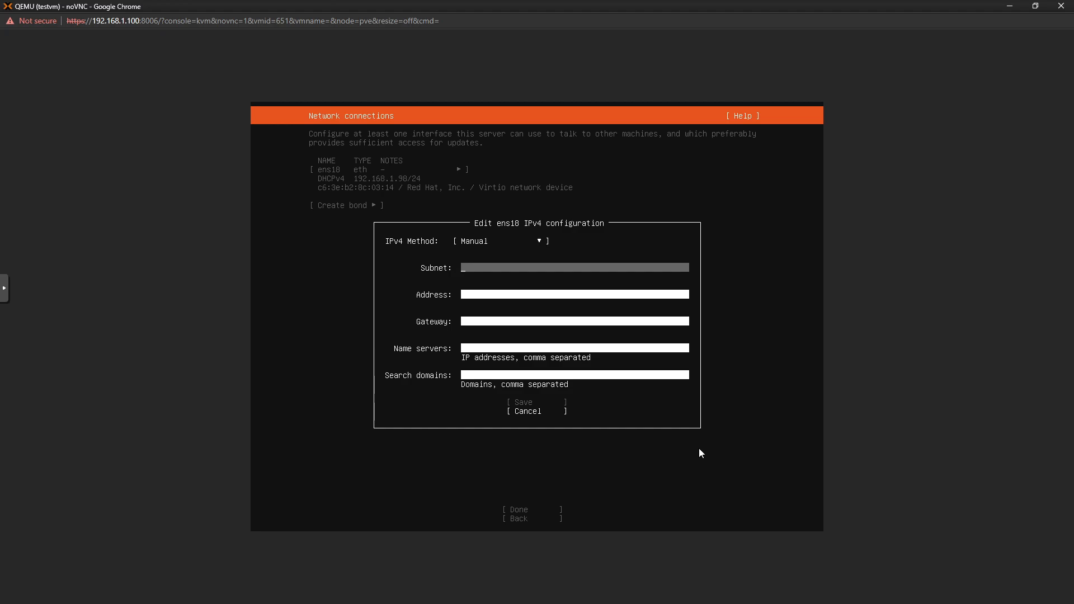
type("192.168.1.1/24")
key("Down")
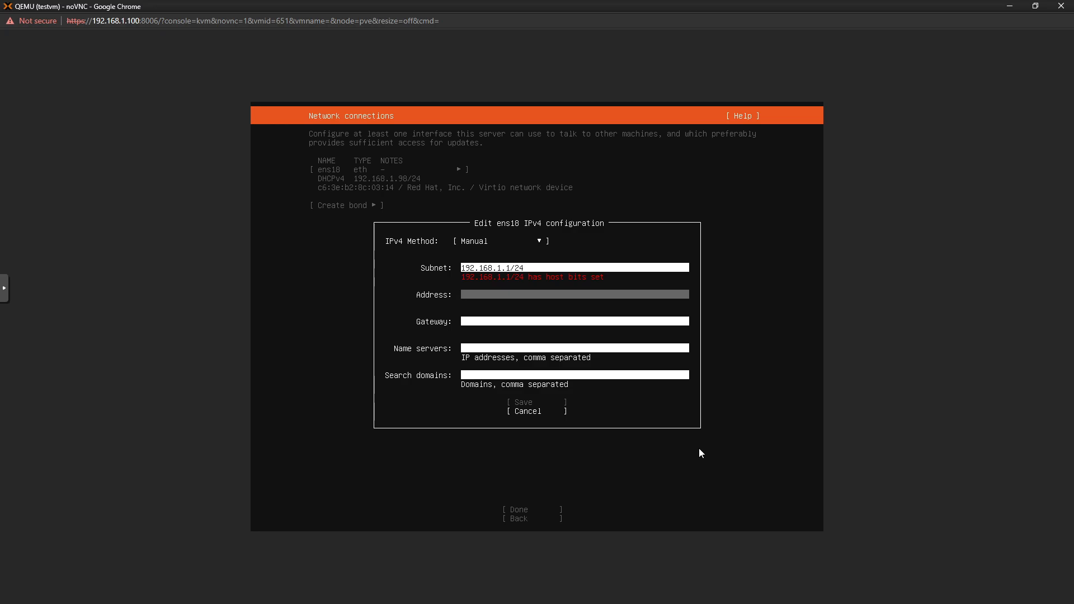
key("Up")
key("BackSpace")
type("0")
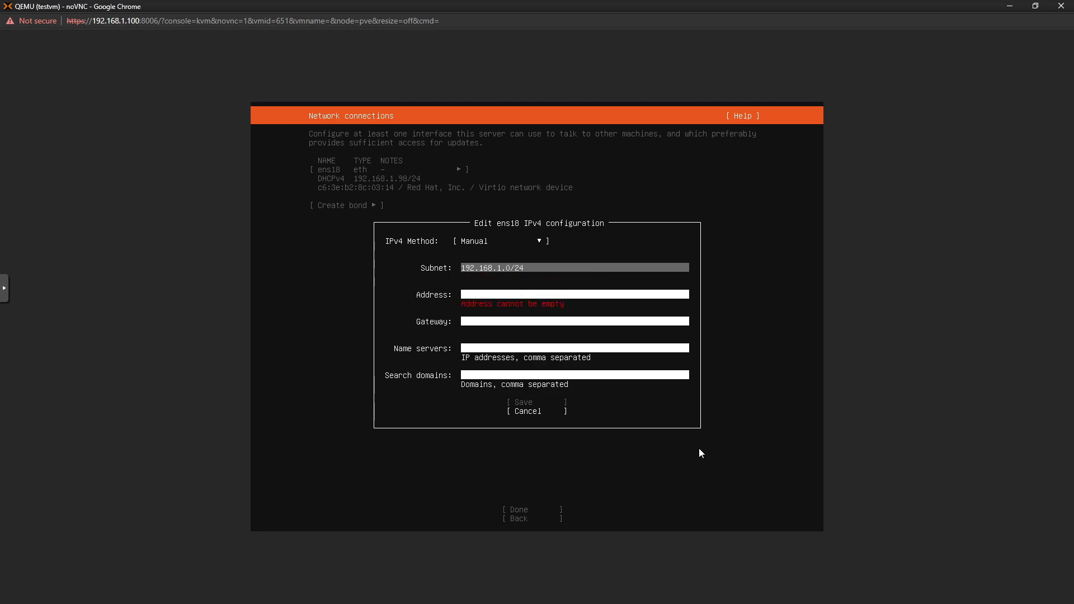
key("Down")
type("192.168.1.1")
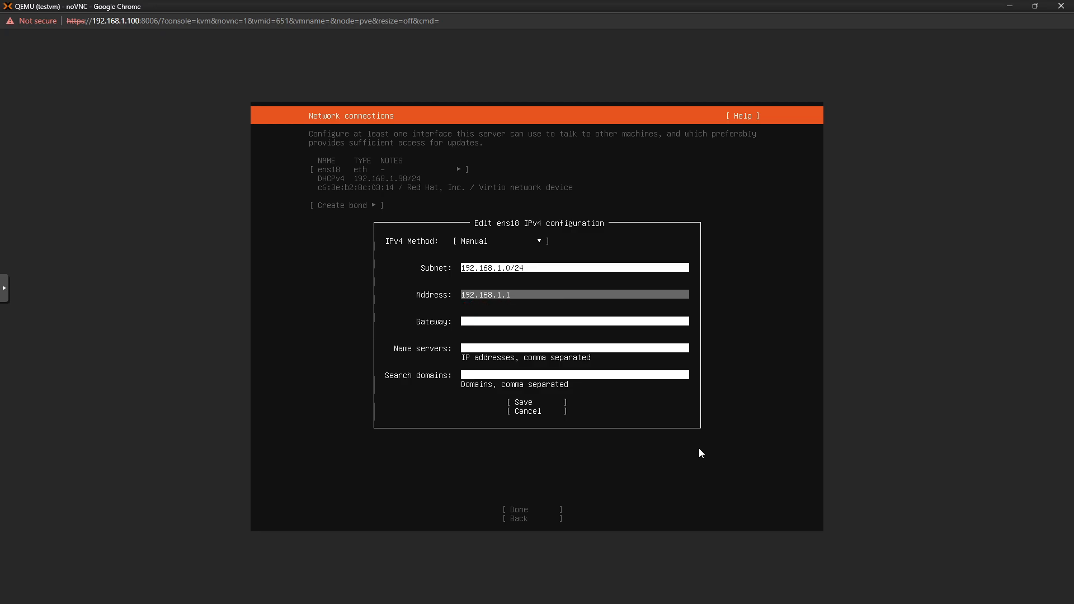
key("Down")
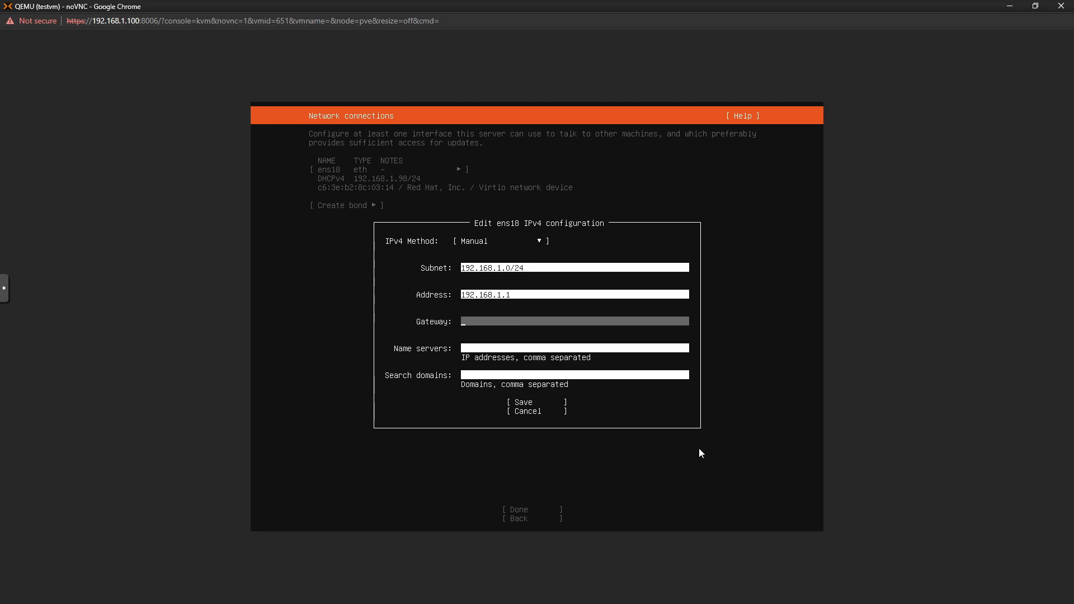
type("1.1.1.1")
key("Down")
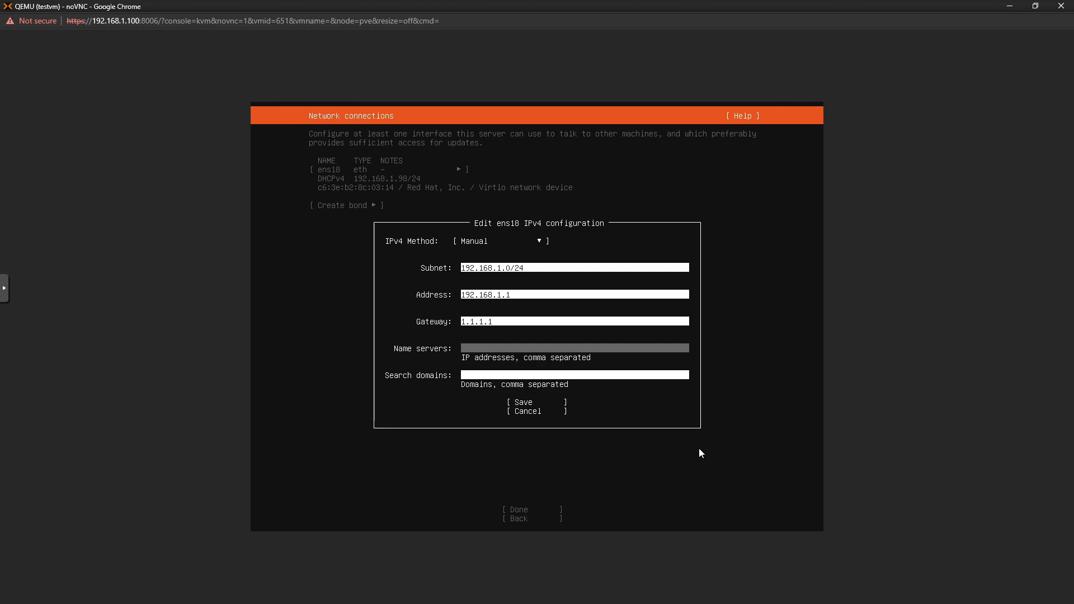
key("Up")
key("BackSpace")
key("BackSpace")
key("BackSpace")
type("192.168.1.1")
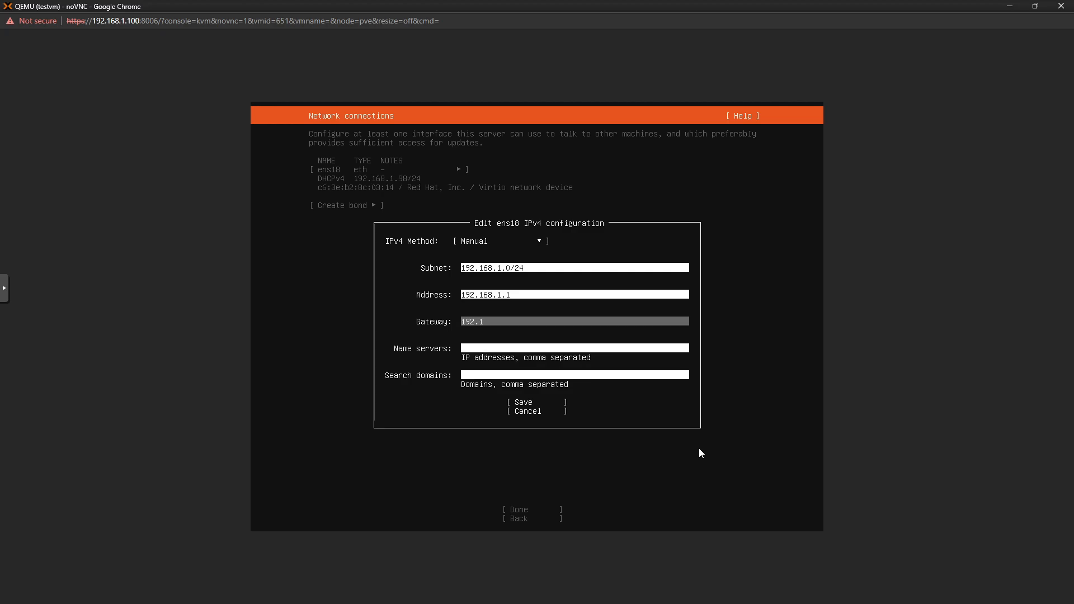
key("Down")
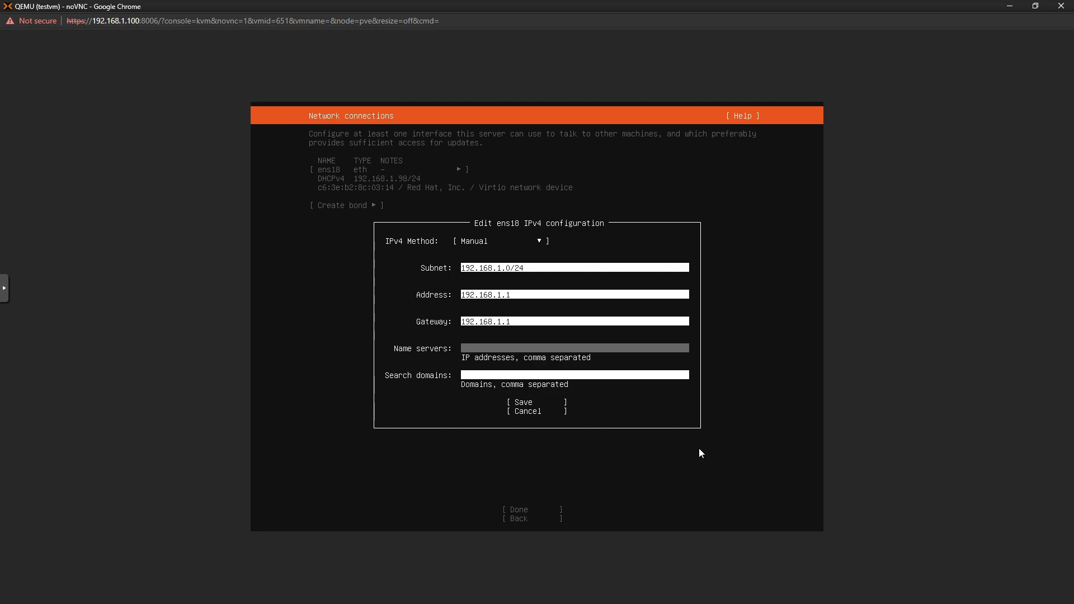
Complete the address as 192.168.1.137 and set name server 1.1.1.1
key("Down")
key("Down")
key("Down")
key("Down")
key("Up")
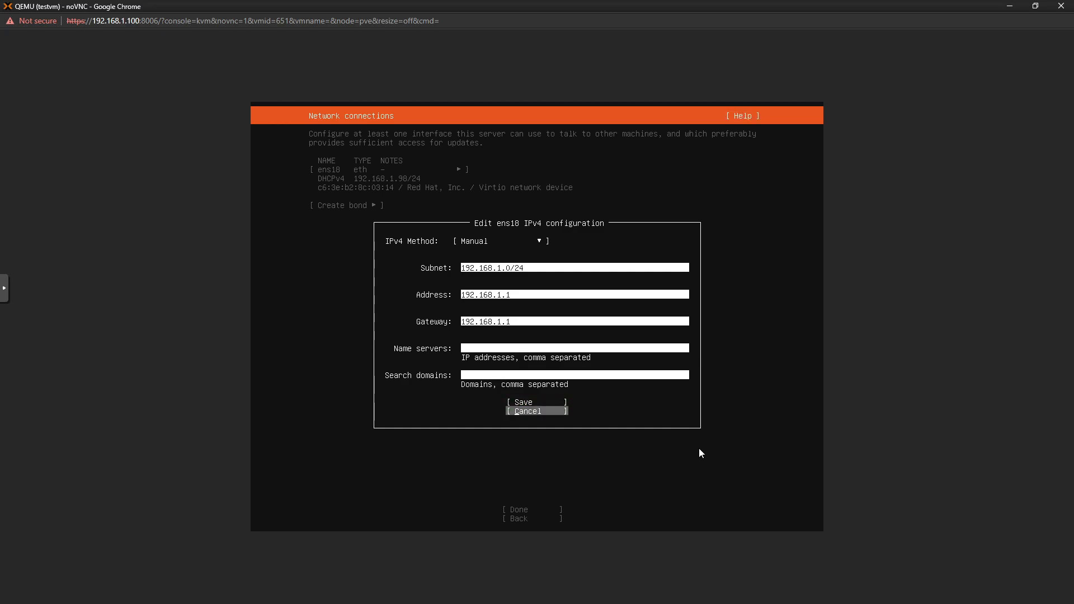
key("Down")
key("Up")
key("Up")
key("Up")
key("Up")
key("Up")
key("Up")
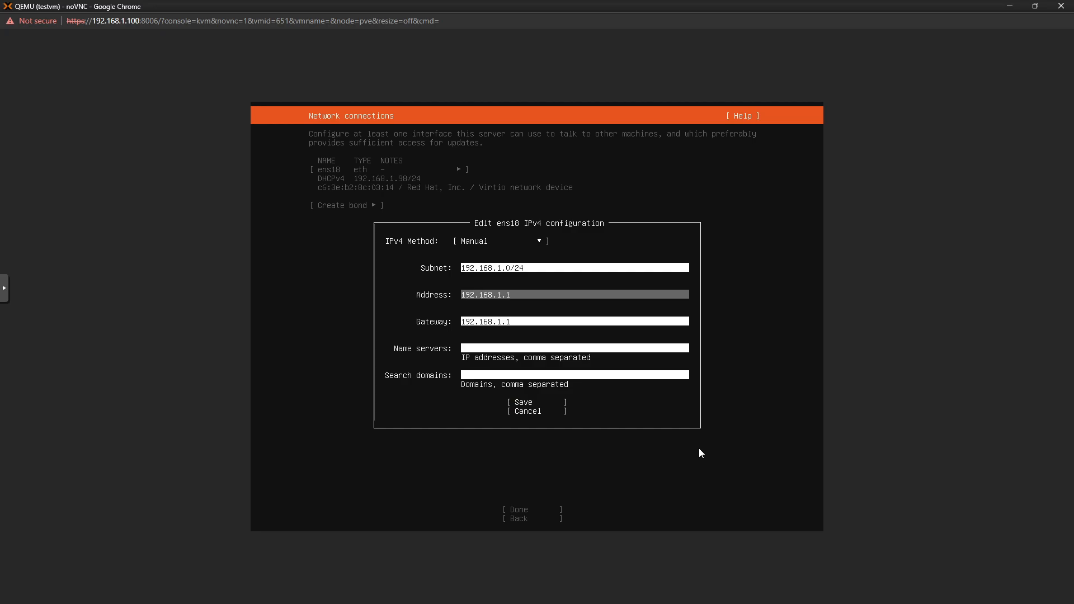
type("37")
key("Down")
type("1.1.1.1")
Review the entered IPv4 values and save the static configuration for ens18
key("Down")
key("Down")
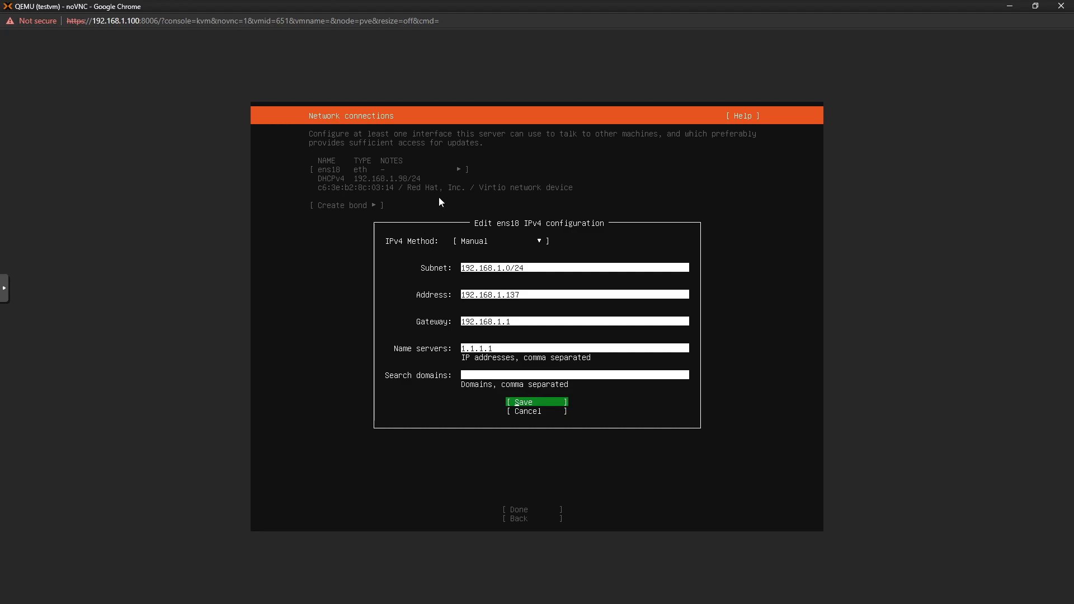
key("Up")
key("Up")
key("Up")
key("Up")
key("Up")
key("Up")
key("Down")
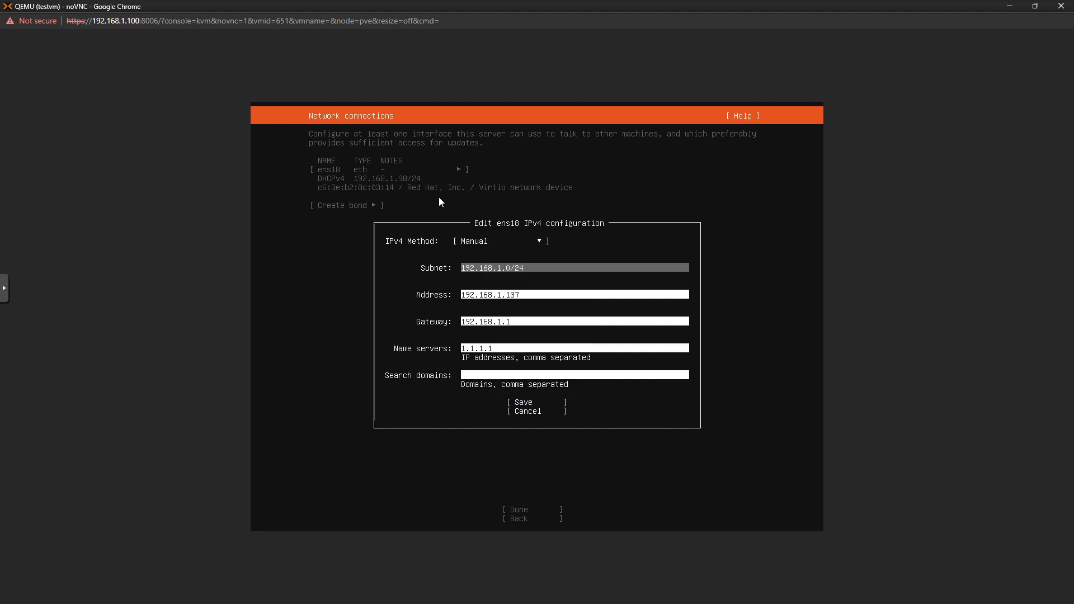
key("Down")
key("Down")
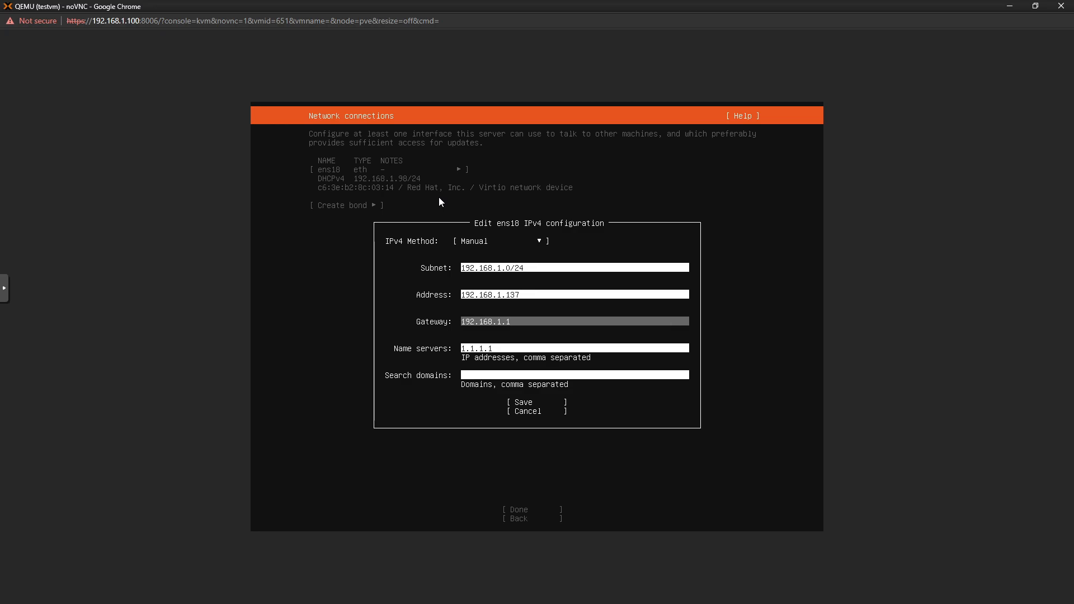
key("Down")
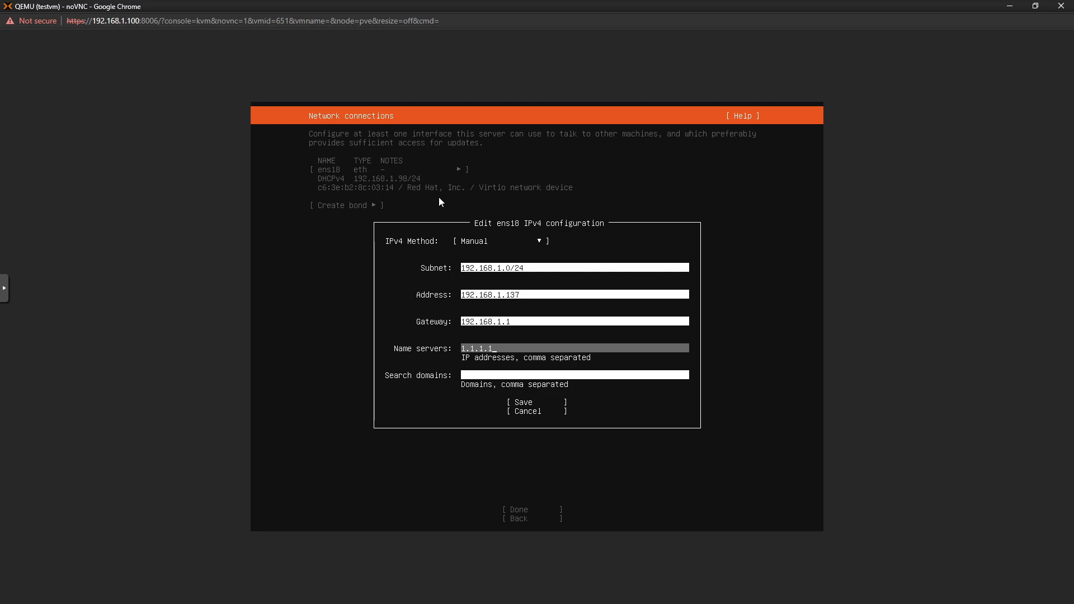
type("1.1.1.")
key("Down")
key("Down")
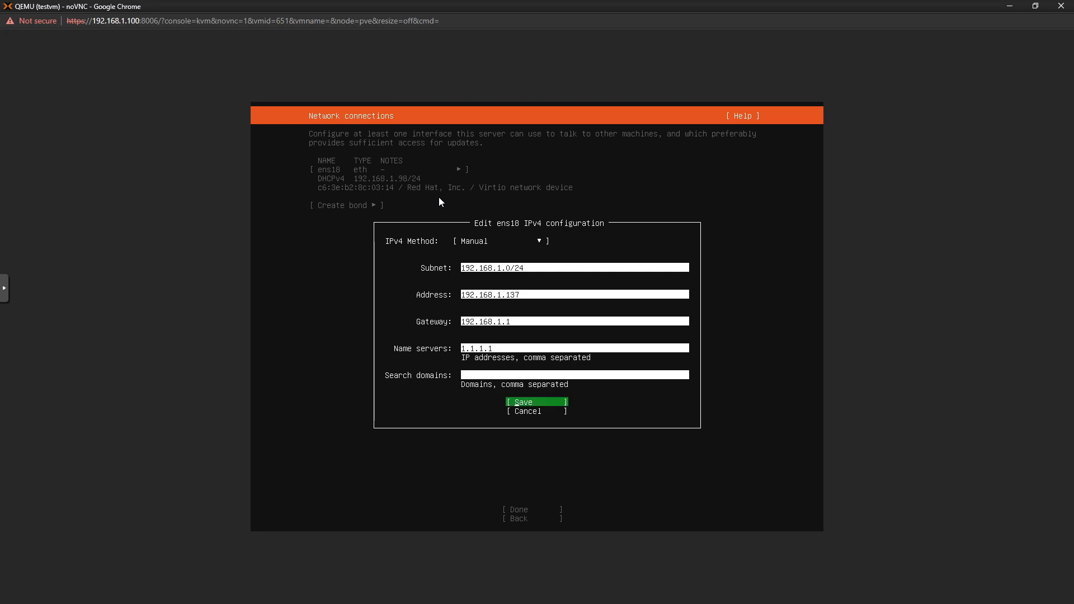
key("Return")
Accept the network settings and keep the default archive mirror
key("Down")
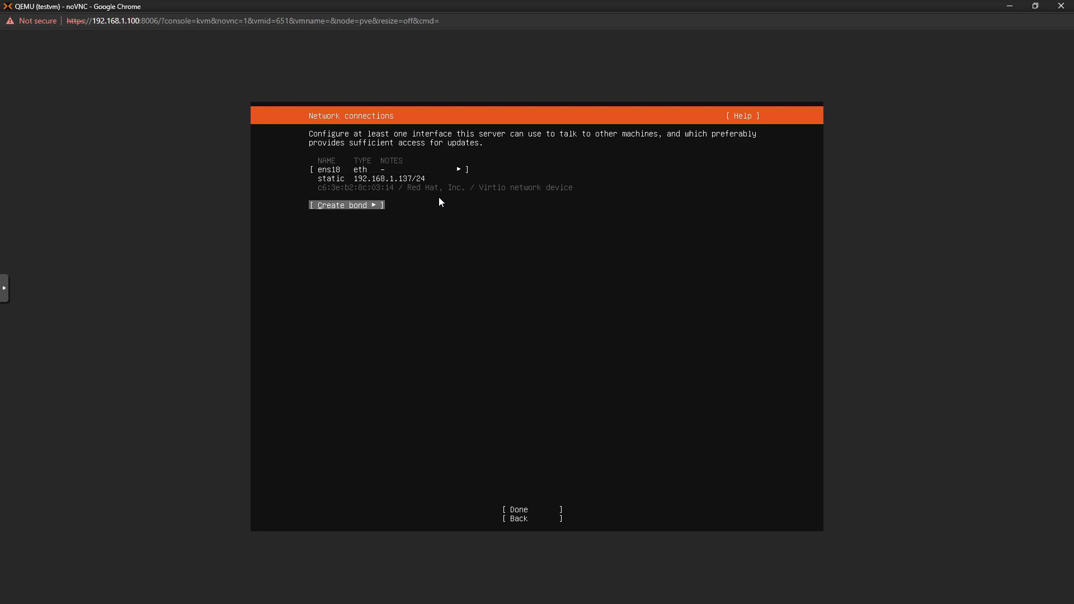
key("Down")
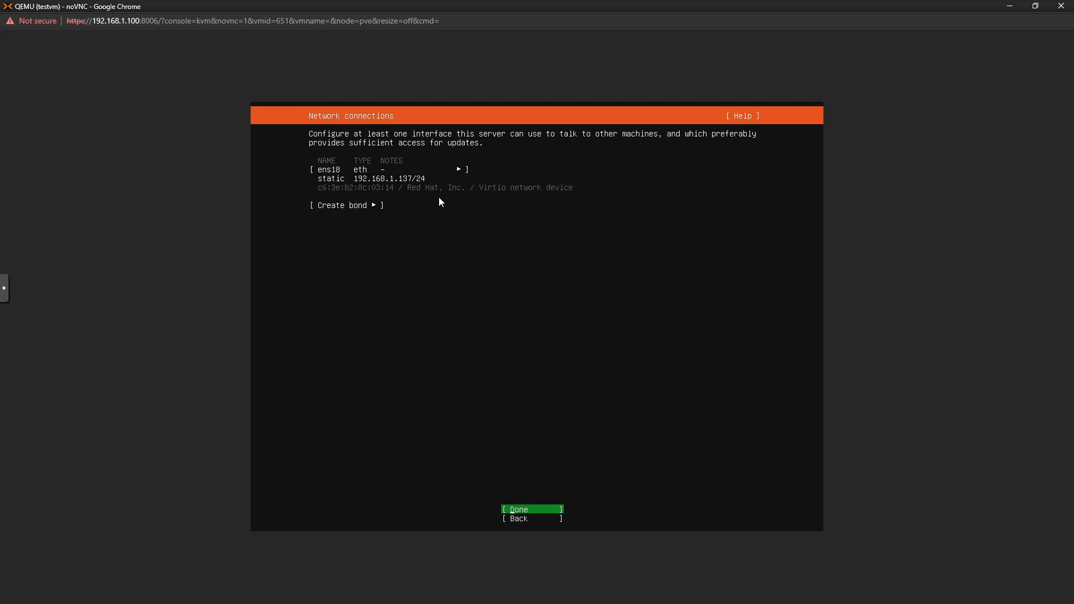
key("Return")
key("Return")
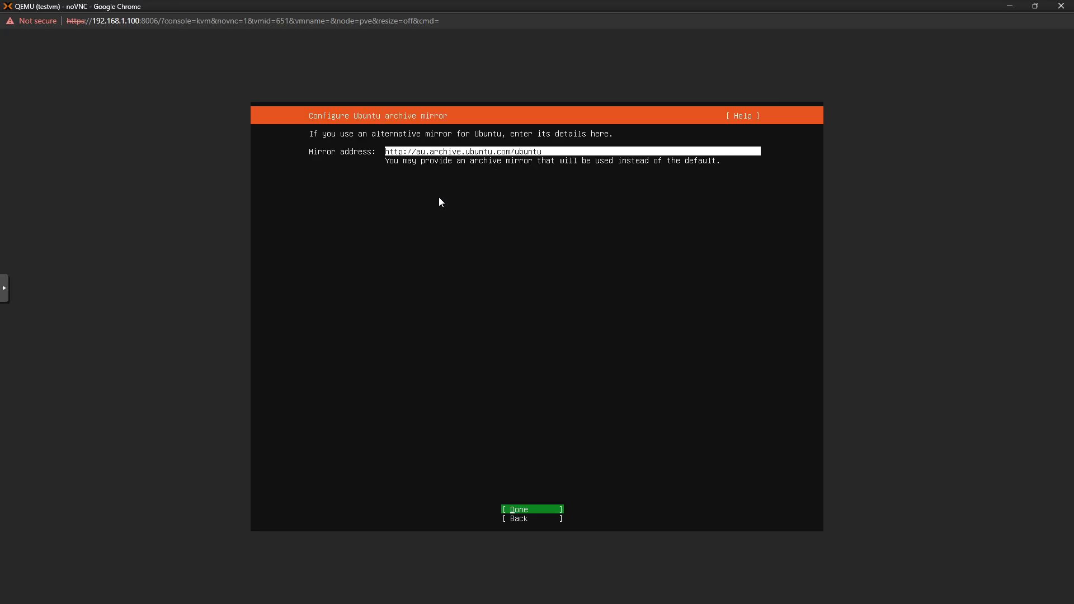
key("Return")
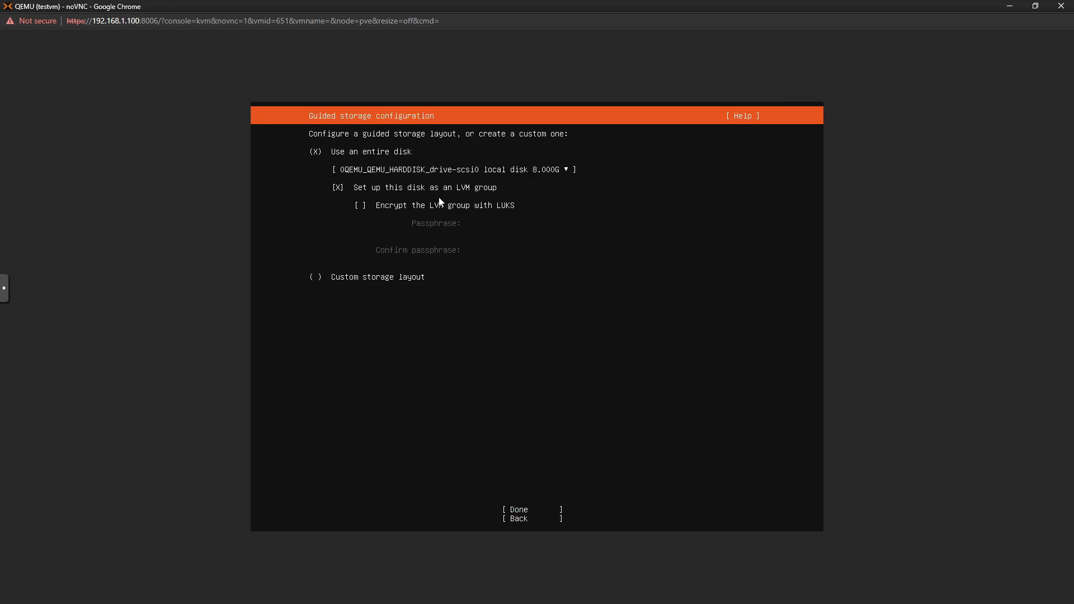
Use the entire 8 GB disk with LVM unchecked and confirm the destructive install
key("Down")
key("Down")
key("space")
key("Up")
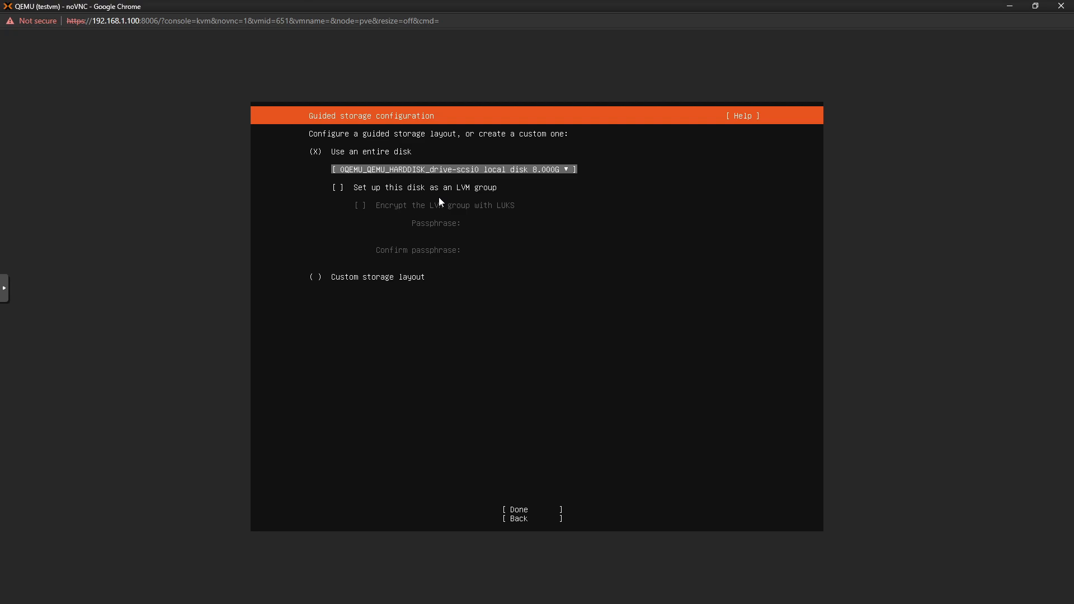
key("Up")
key("Down")
key("Tab")
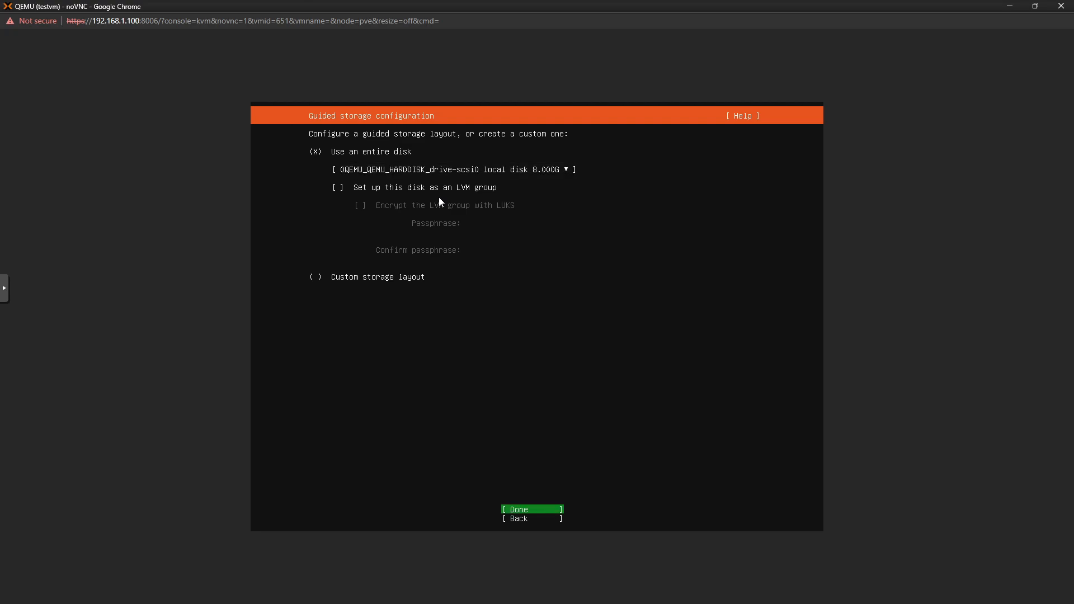
key("Return")
key("Return")
key("Down")
key("Return")
Enter the full name, server name testlxc, a username and matching password, then submit the profile
type("Sycotix")
key("Tab")
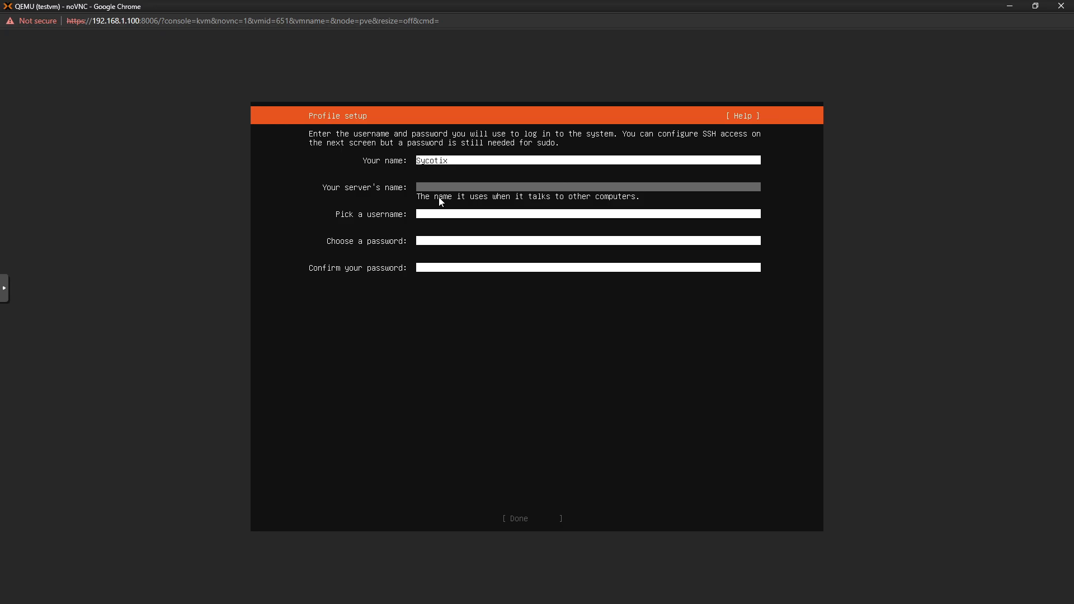
type("testlxc")
key("Tab")
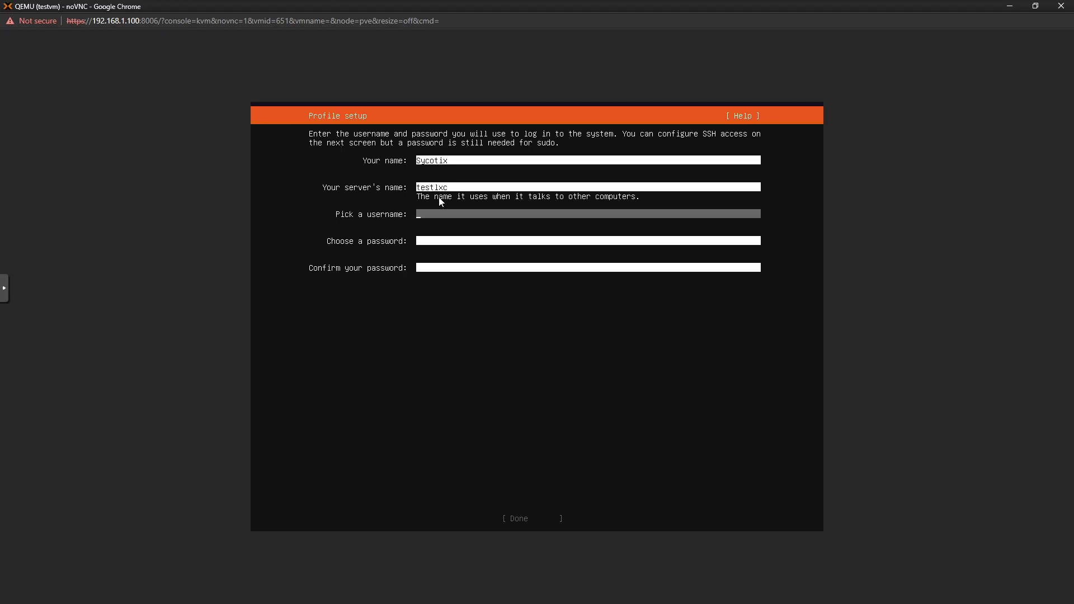
type("sycotix")
key("Tab")
type("**********")
key("Tab")
type("**********")
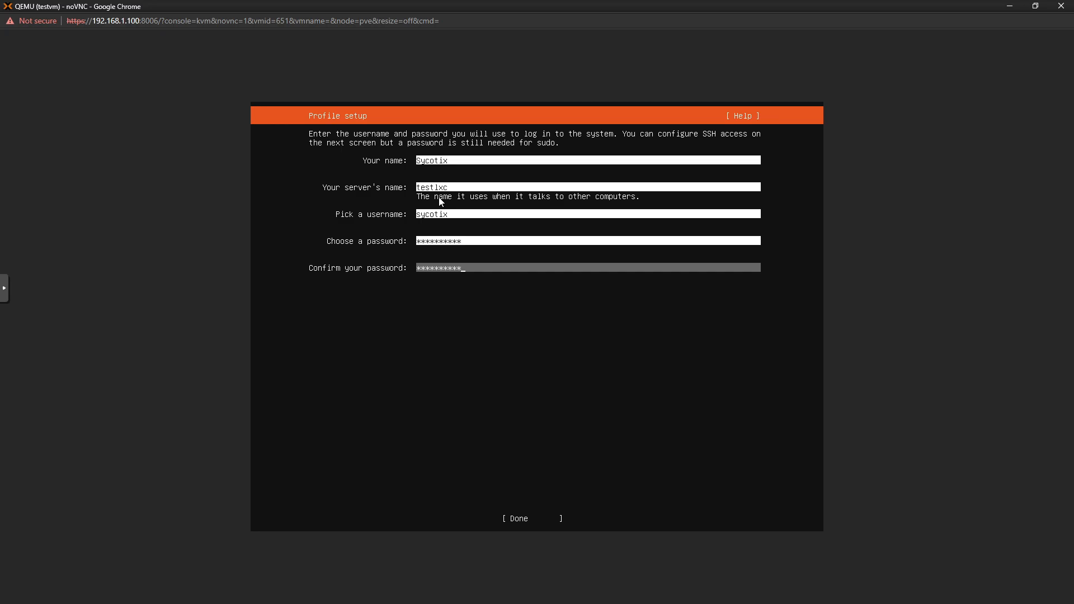
key("Tab")
key("Return")
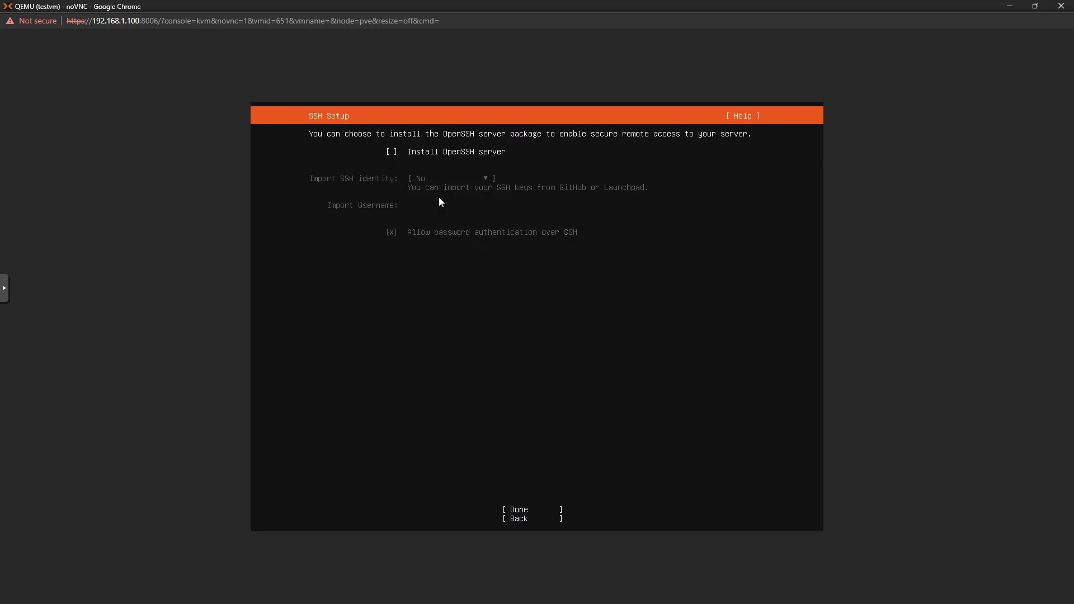
Enable Install OpenSSH server, select no featured snaps, and start the installation
key("space")
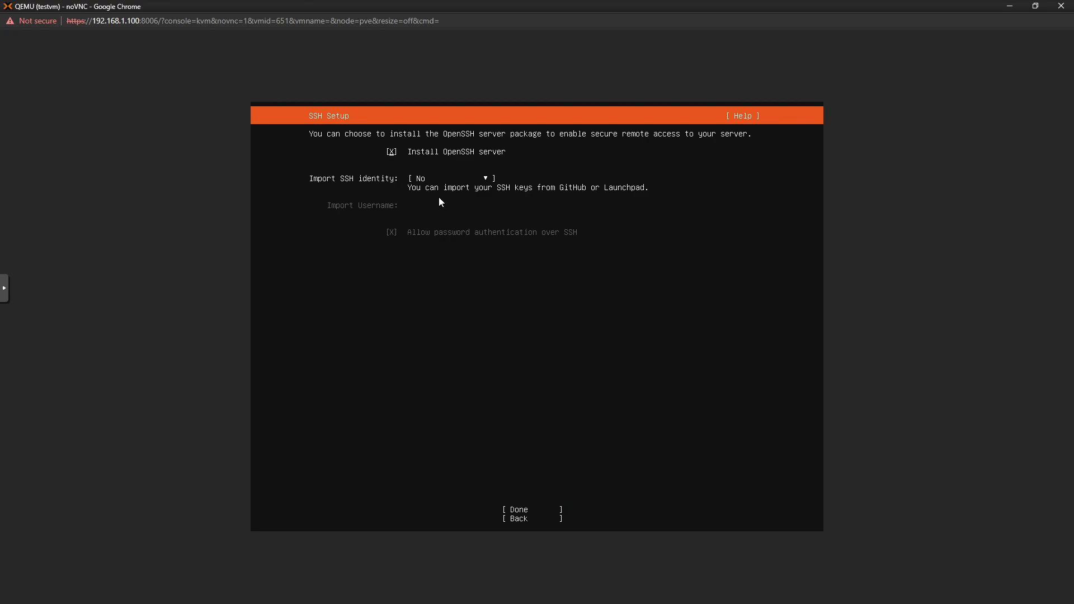
key("Tab")
key("Tab")
key("Return")
key("Down")
key("Down")
key("Down")
key("Down")
key("Down")
key("Down")
key("Down")
key("Down")
key("Down")
key("Down")
key("Down")
key("Down")
key("Down")
key("Down")
key("Down")
key("Down")
key("Down")
key("Down")
key("Down")
key("Down")
key("Down")
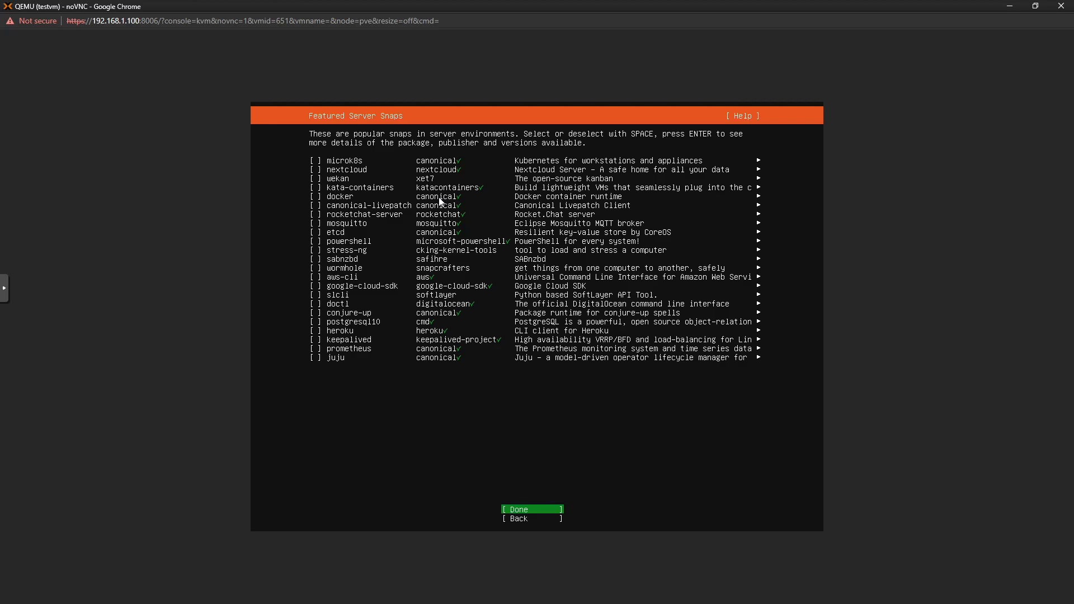
key("Return")
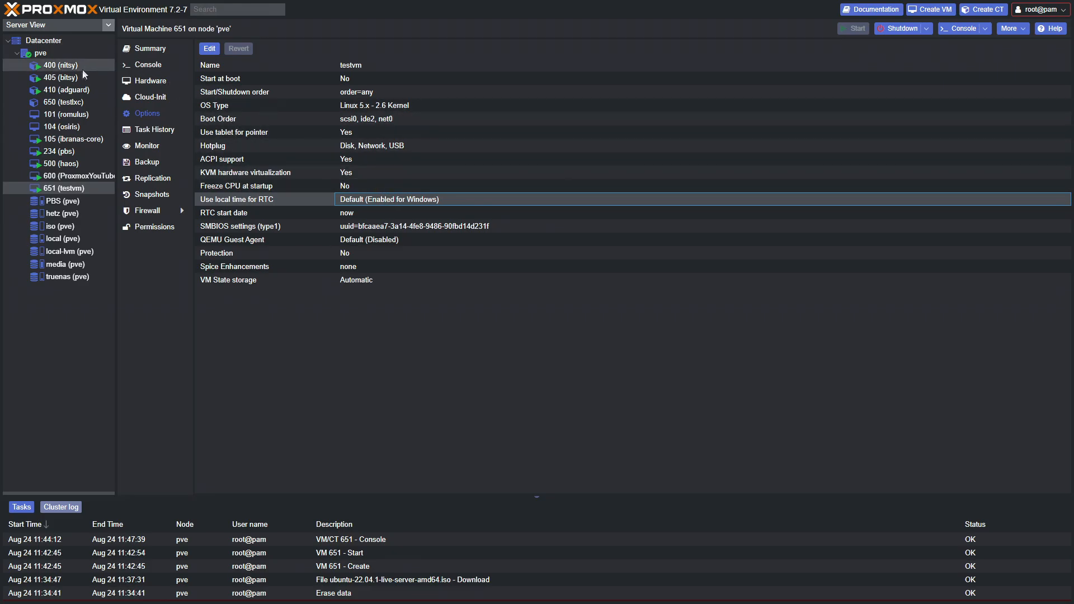
Show the pve node's Summary charts and enlarge the panel above the task list
left_click(60, 52)
left_click(160, 67)
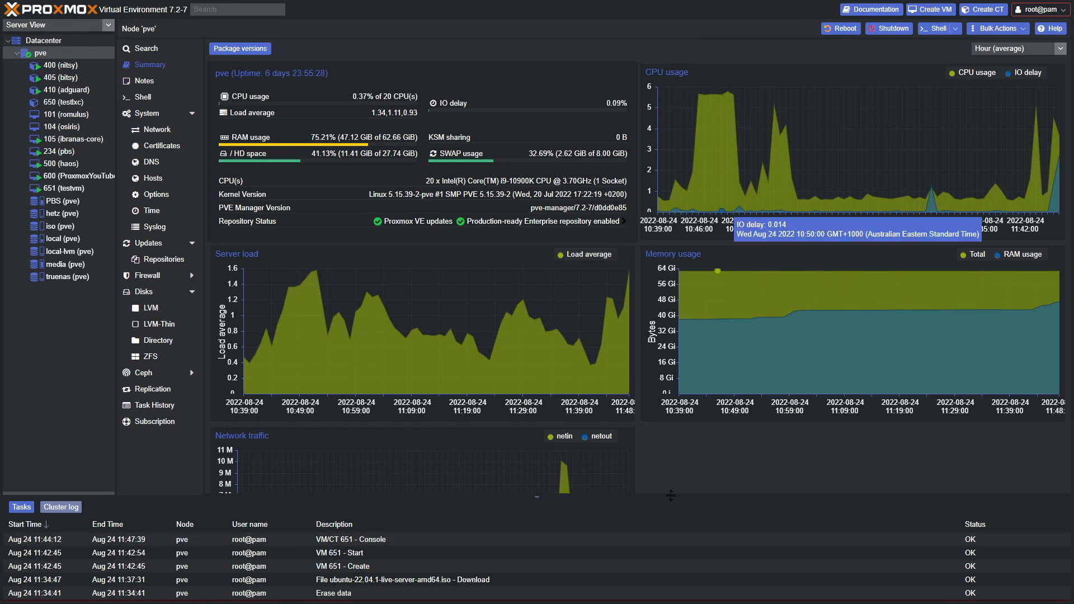
left_click_drag(671, 495, 696, 531)
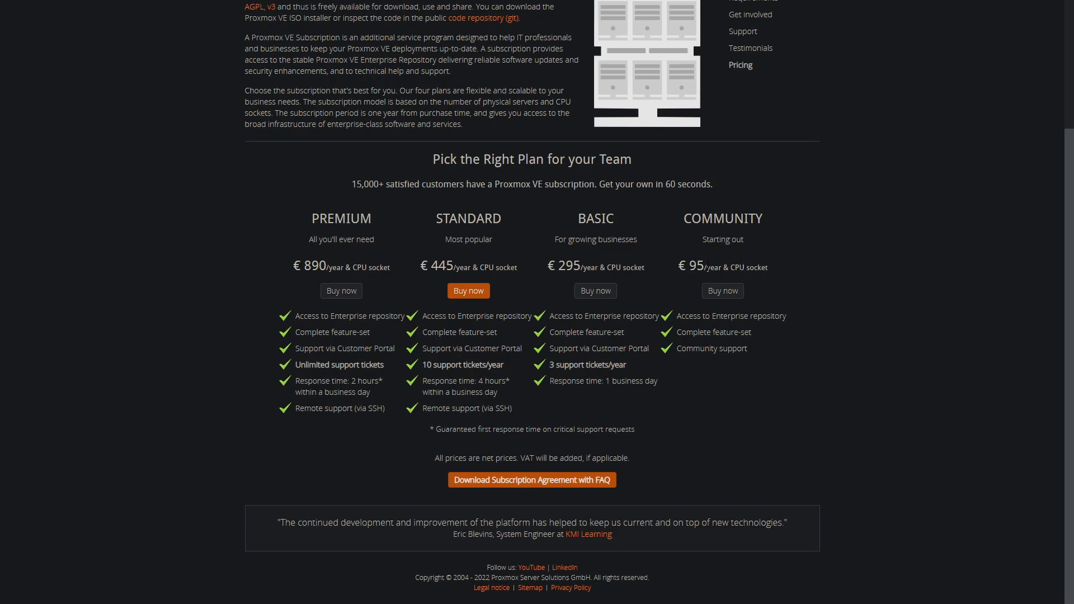
left_click_drag(770, 267, 677, 274)
left_click_drag(774, 363, 667, 318)
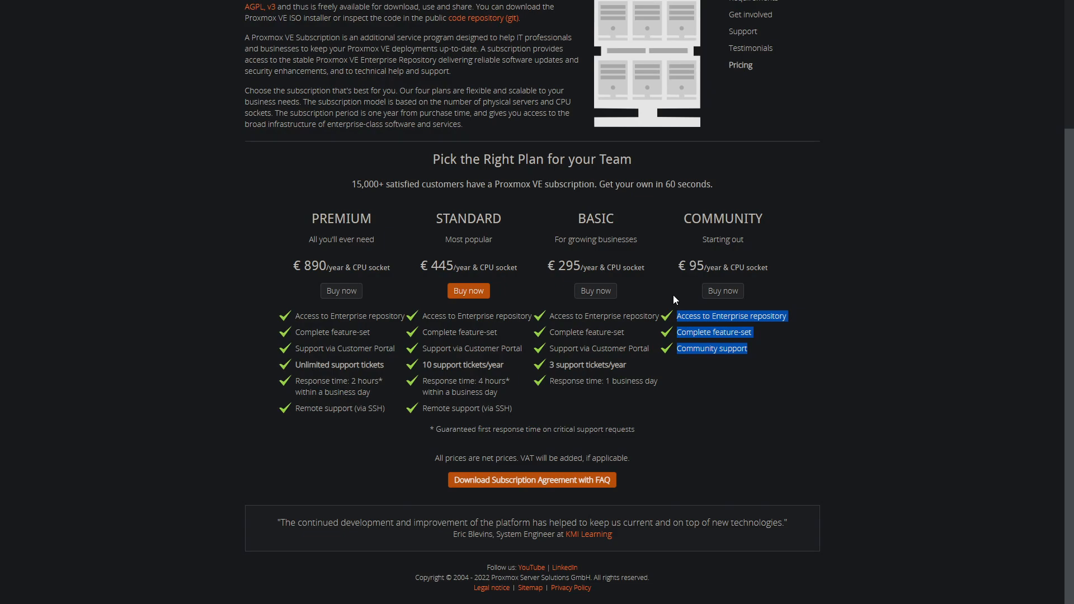
left_click(742, 328)
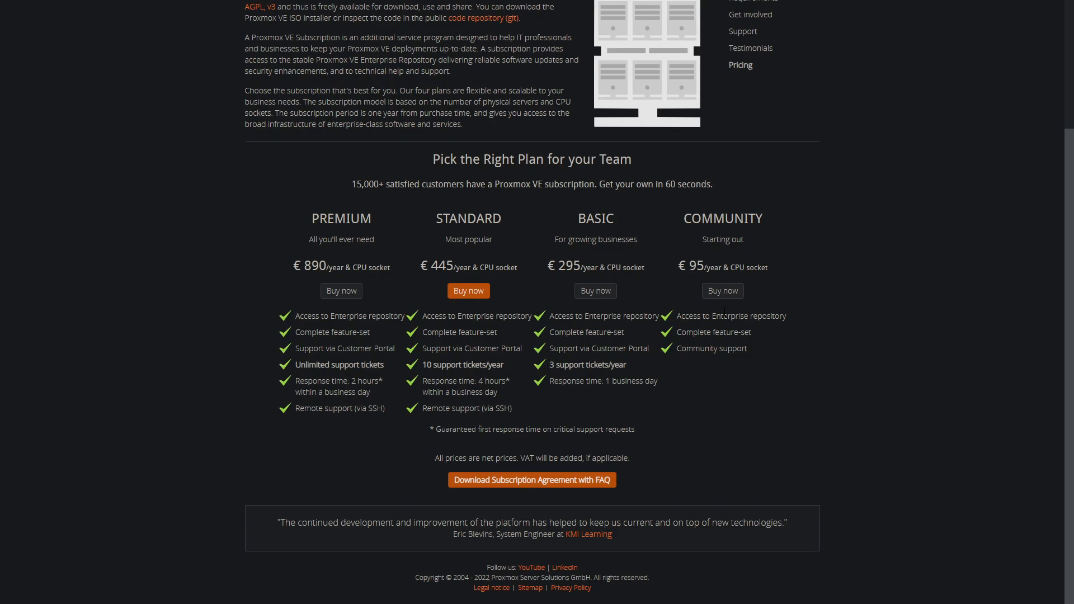
scroll(752, 328, "up", 3)
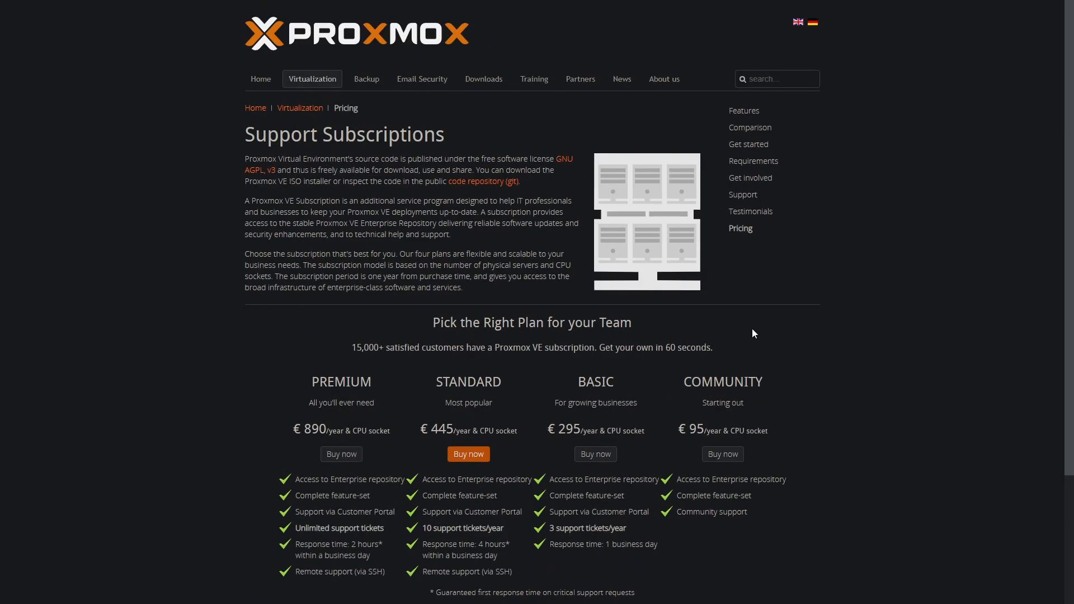
scroll(759, 286, "down", 3)
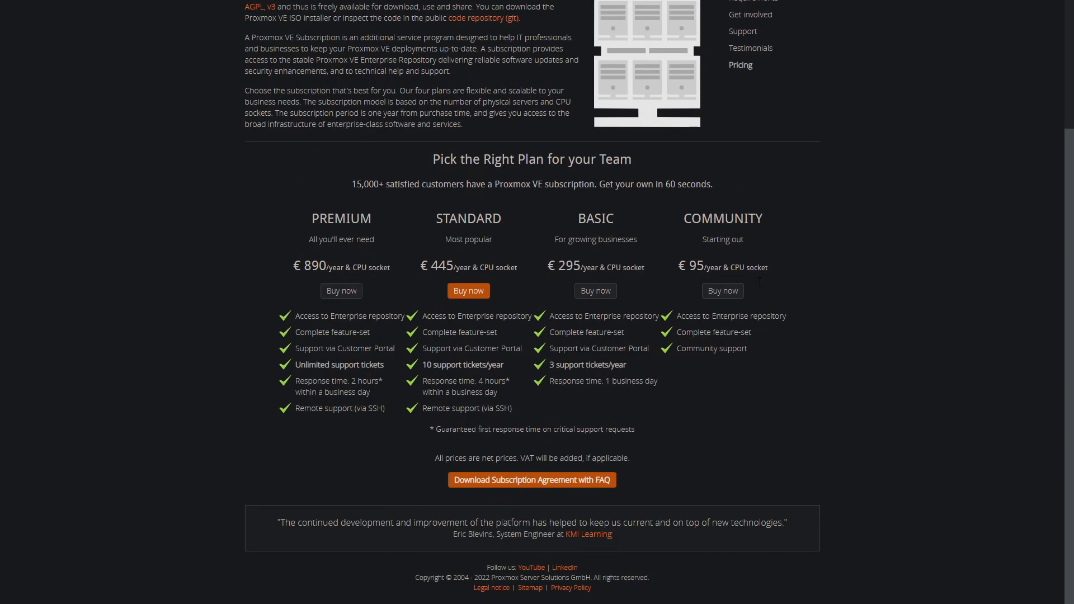